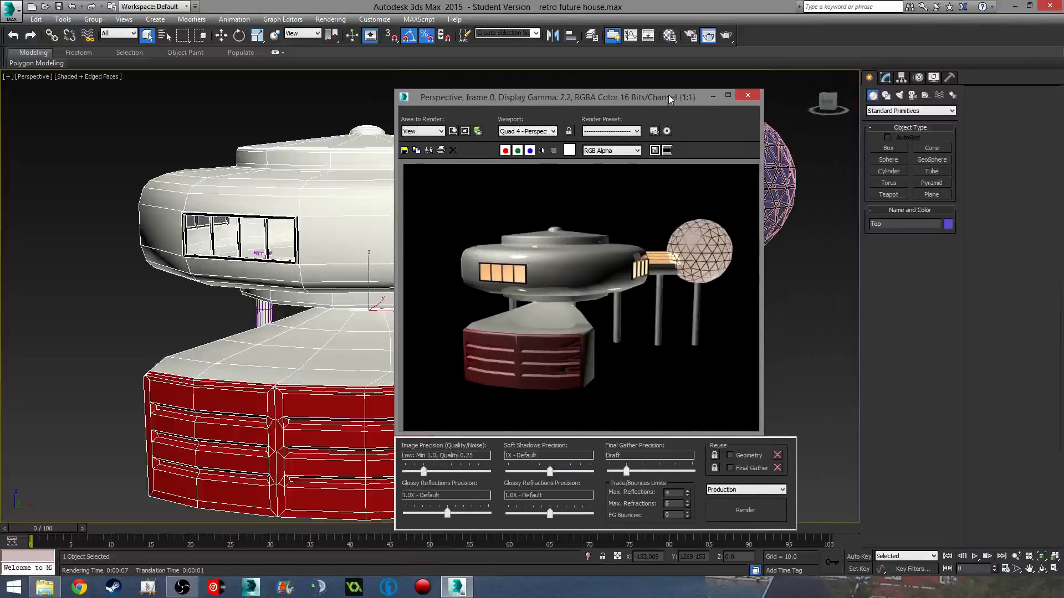
# Step: Close the rendered frame window showing the perspective render of the house
pyautogui.moveTo(139, 336)
pyautogui.mouseDown(button='middle')
pyautogui.moveTo(161, 295)
pyautogui.moveTo(87, 347)
pyautogui.moveTo(62, 337)
pyautogui.moveTo(139, 339)
pyautogui.mouseUp(button='middle')
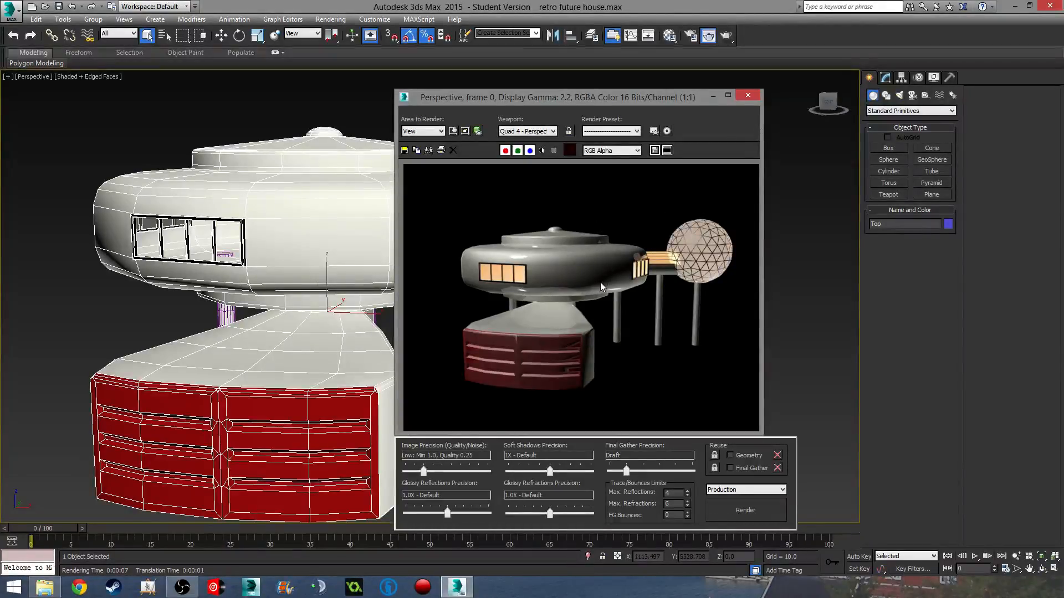
pyautogui.scroll(1, 600, 281)
pyautogui.scroll(-1, 617, 270)
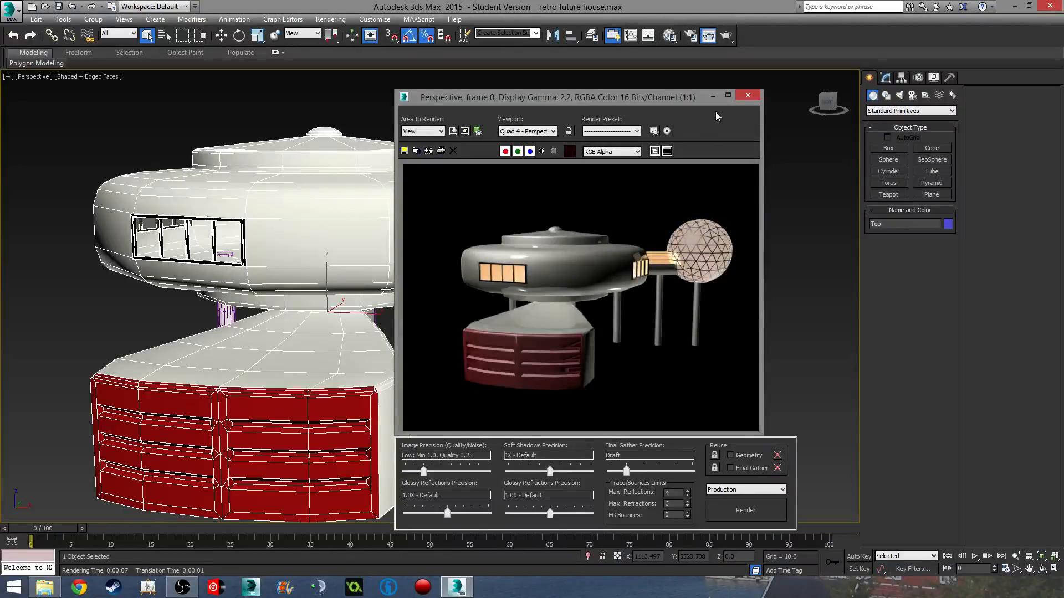
pyautogui.click(749, 96)
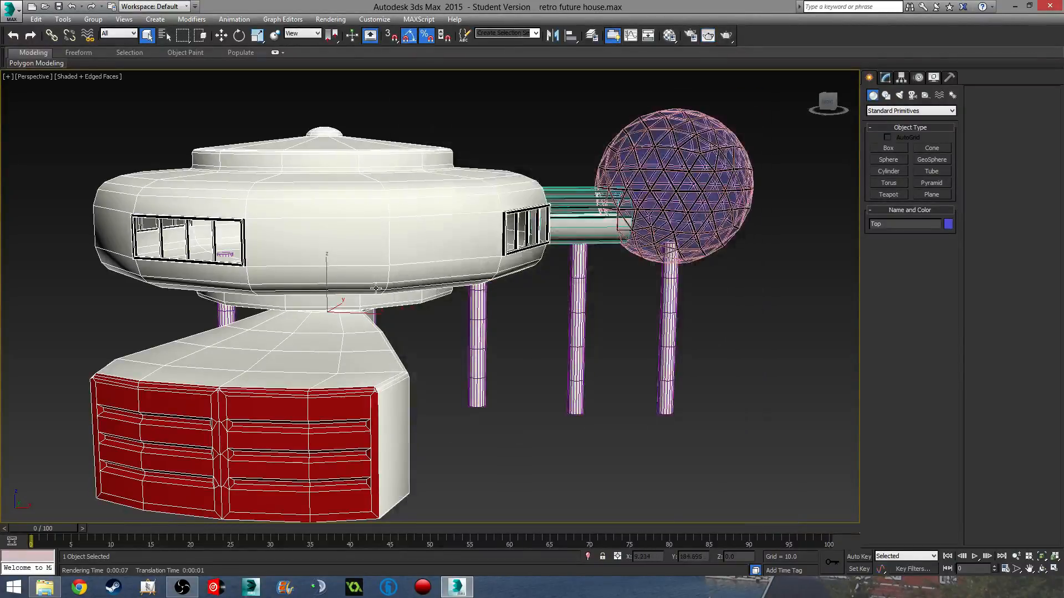
# Step: Examine the retro house model from the front, sides and above, including its garage, windows, support columns and geodesic sphere
pyautogui.moveTo(374, 295); pyautogui.dragTo(469, 290, button='middle')
pyautogui.keyDown('alt'); pyautogui.moveTo(487, 340); pyautogui.dragTo(492, 367, button='middle'); pyautogui.keyUp('alt')
pyautogui.moveTo(283, 414); pyautogui.dragTo(394, 342, button='middle')
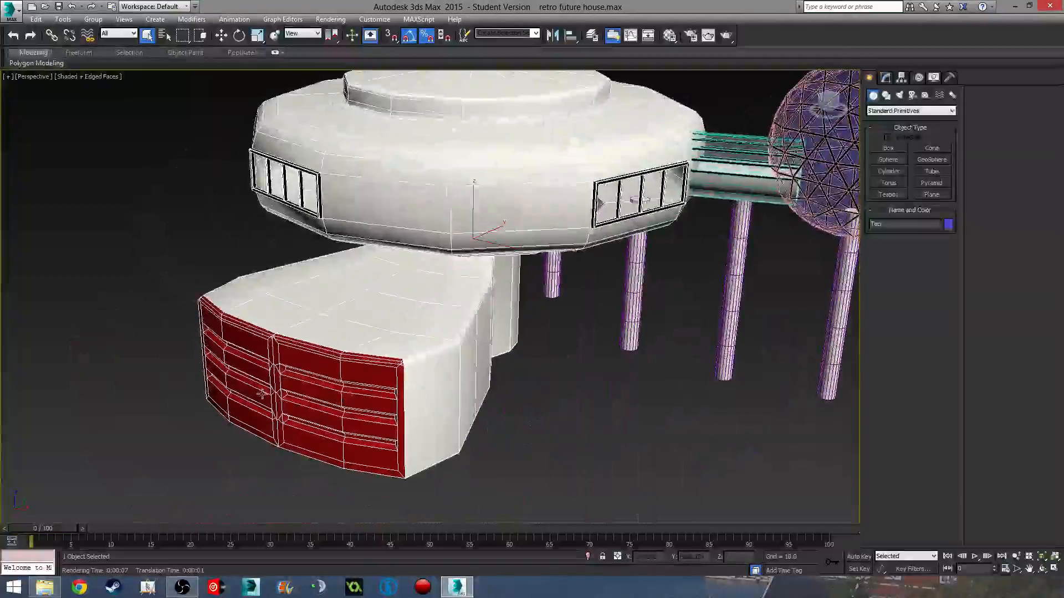
pyautogui.moveTo(448, 398)
pyautogui.keyDown('alt'); pyautogui.mouseDown(button='middle')
pyautogui.moveTo(432, 391)
pyautogui.moveTo(454, 401)
pyautogui.moveTo(447, 406)
pyautogui.moveTo(460, 388)
pyautogui.mouseUp(button='middle'); pyautogui.keyUp('alt')
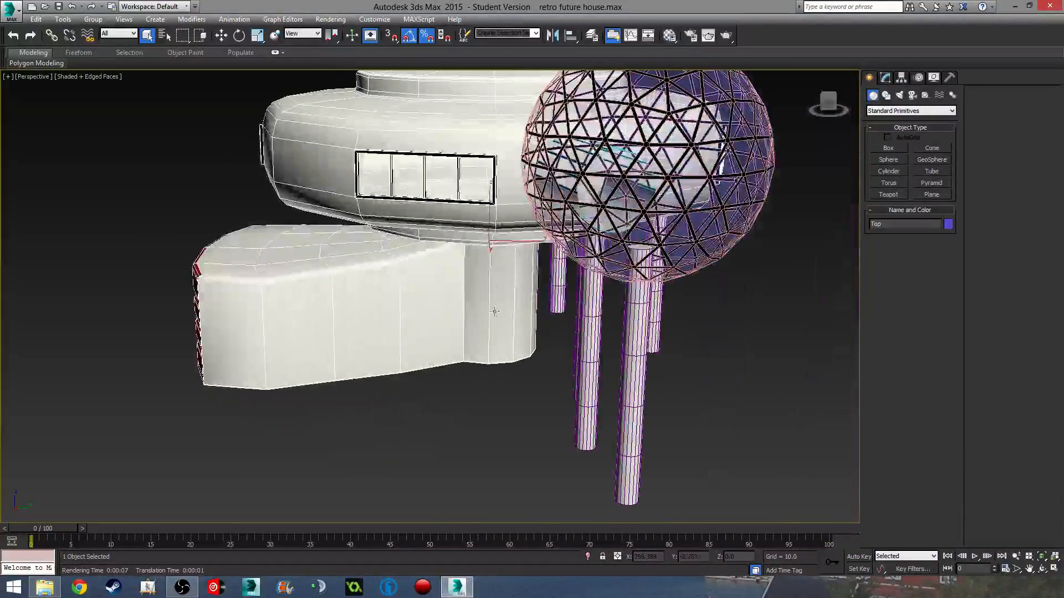
pyautogui.keyDown('alt'); pyautogui.moveTo(508, 313); pyautogui.dragTo(494, 335, button='middle'); pyautogui.keyUp('alt')
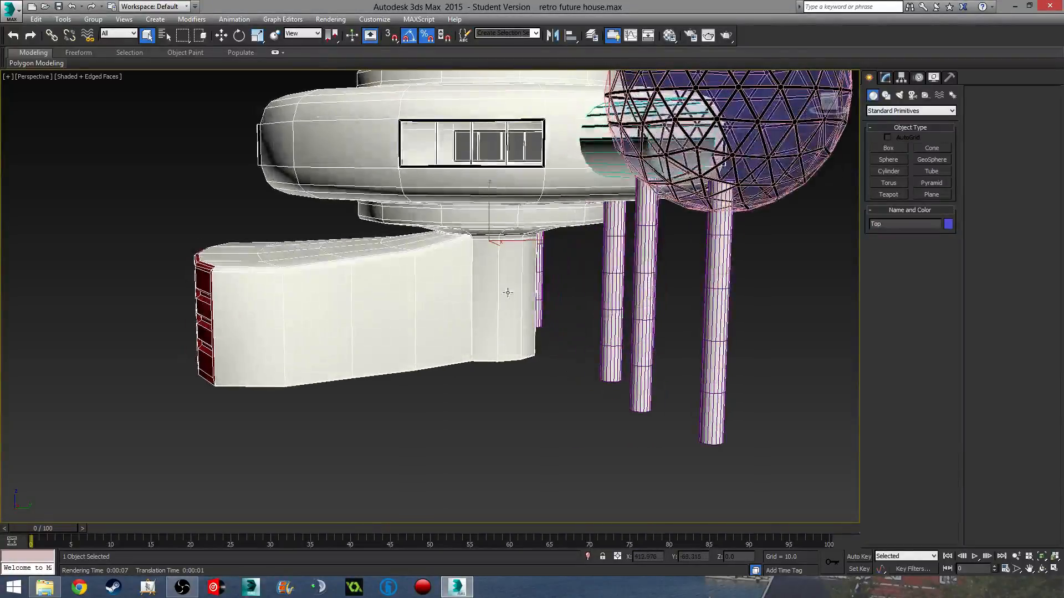
pyautogui.keyDown('alt'); pyautogui.moveTo(525, 162); pyautogui.dragTo(530, 183, button='middle'); pyautogui.keyUp('alt')
pyautogui.keyDown('alt'); pyautogui.moveTo(535, 299); pyautogui.dragTo(548, 334, button='middle'); pyautogui.keyUp('alt')
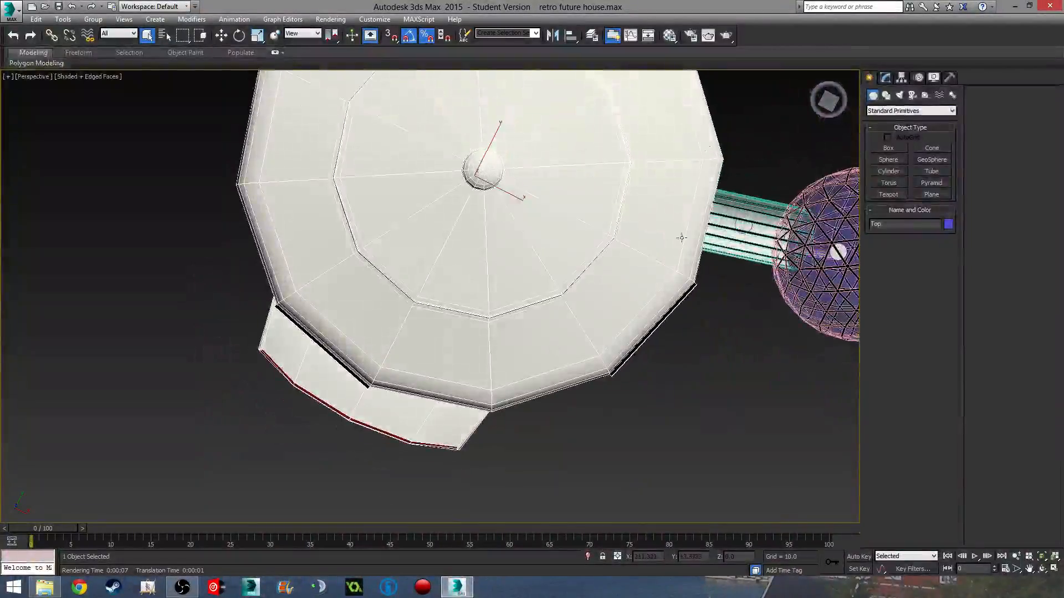
pyautogui.keyDown('alt'); pyautogui.moveTo(671, 337); pyautogui.dragTo(515, 182, button='middle'); pyautogui.keyUp('alt')
pyautogui.scroll(3, 482, 306)
pyautogui.keyDown('alt'); pyautogui.moveTo(567, 351); pyautogui.dragTo(508, 352, button='middle'); pyautogui.keyUp('alt')
pyautogui.scroll(-5, 311, 343)
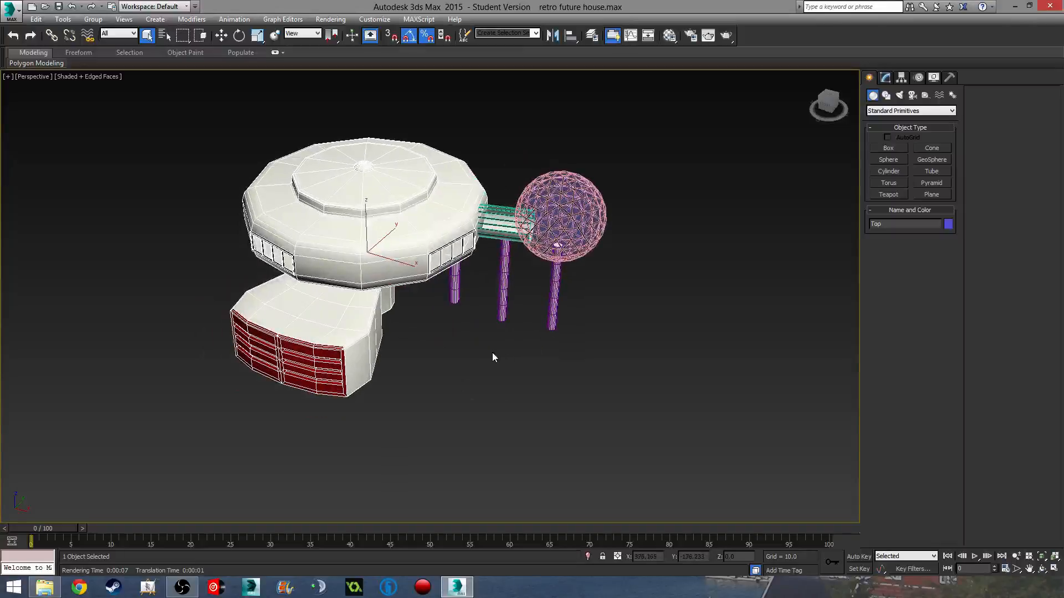
pyautogui.scroll(5, 497, 310)
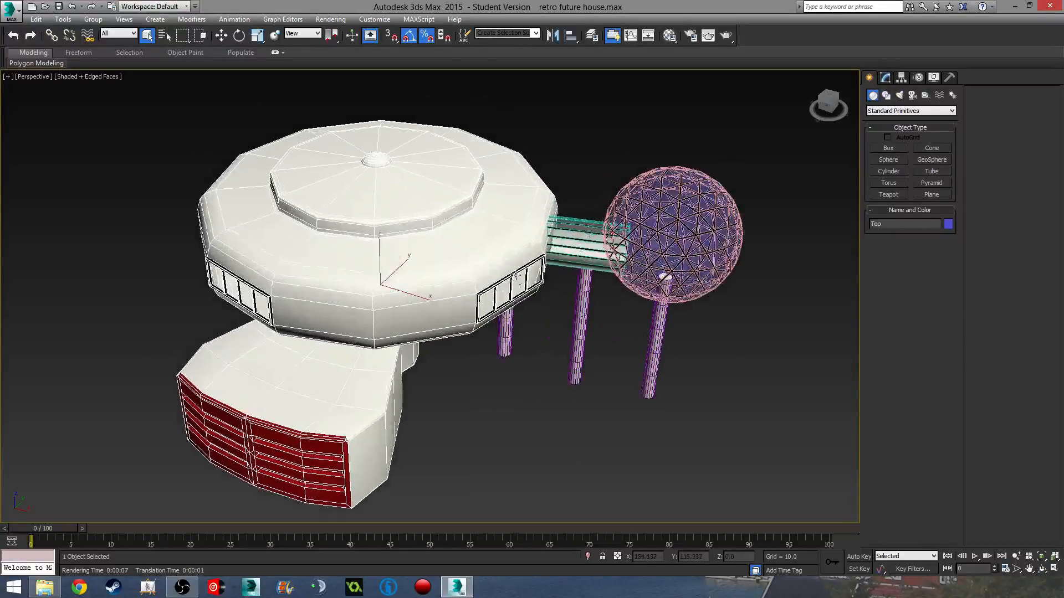
pyautogui.moveTo(482, 408); pyautogui.dragTo(529, 406, button='middle')
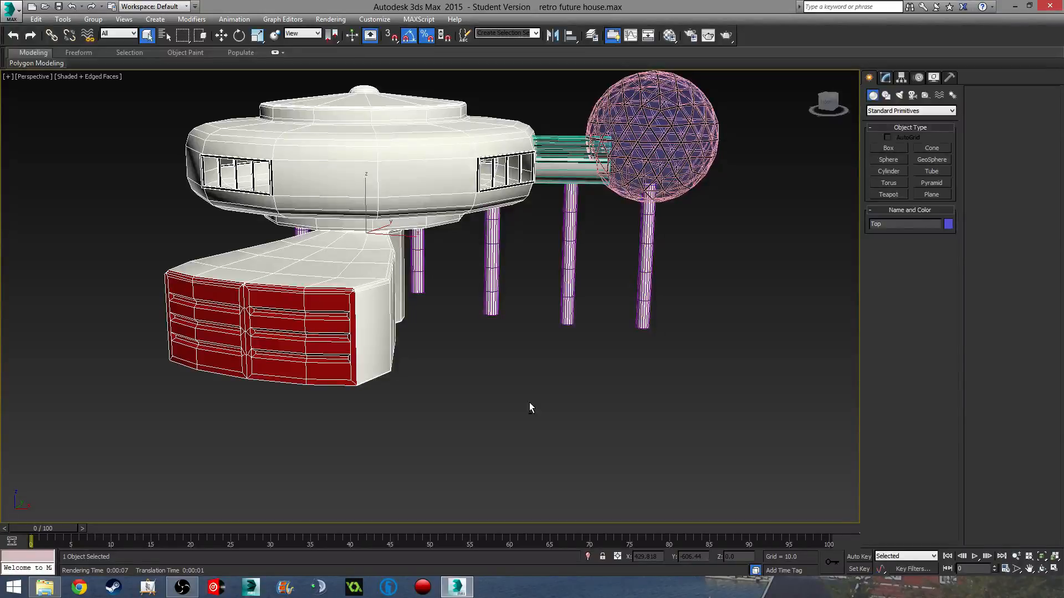
pyautogui.moveTo(496, 364); pyautogui.dragTo(446, 446, button='middle')
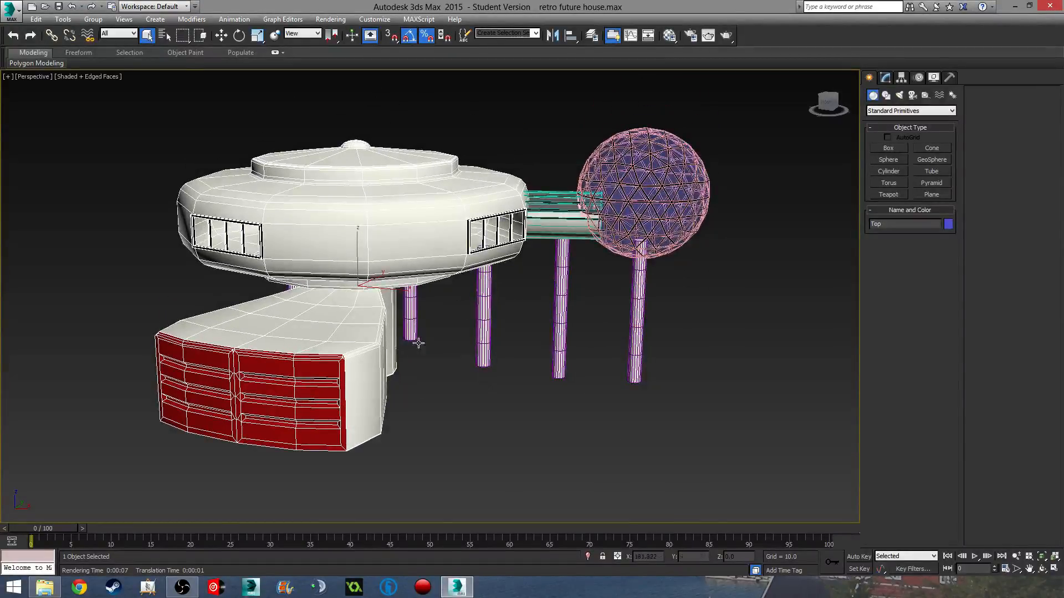
pyautogui.moveTo(457, 396); pyautogui.dragTo(483, 367, button='middle')
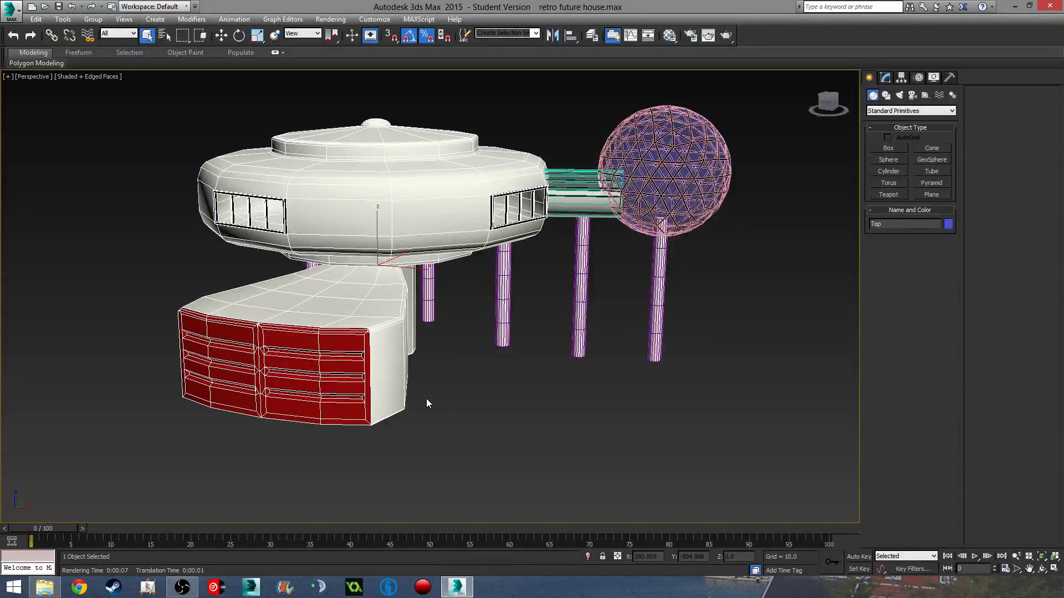
pyautogui.moveTo(574, 338); pyautogui.dragTo(573, 358, button='middle')
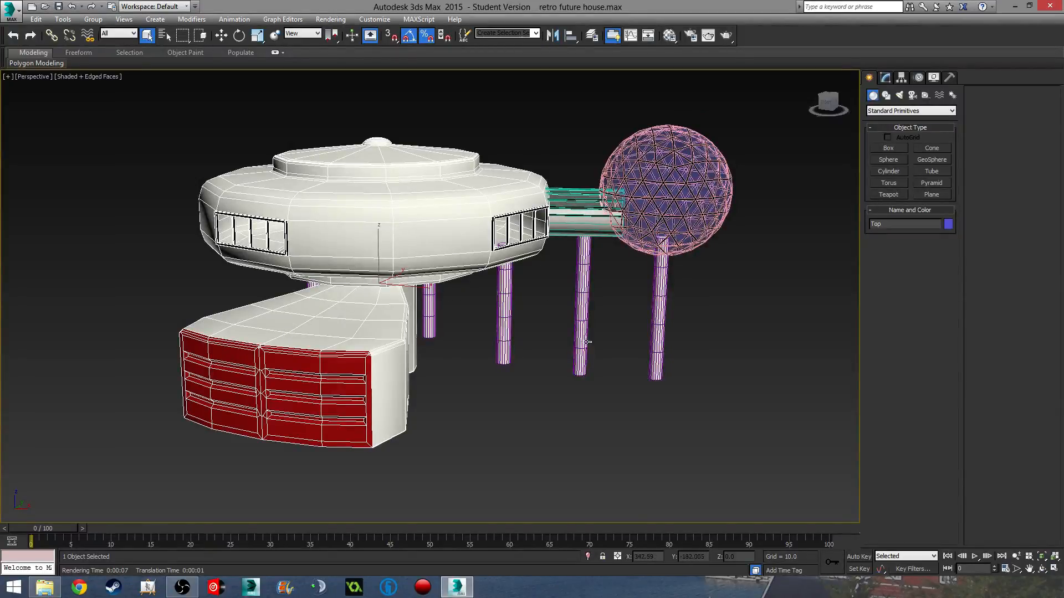
pyautogui.keyDown('alt'); pyautogui.moveTo(581, 343); pyautogui.dragTo(159, 339, button='middle'); pyautogui.keyUp('alt')
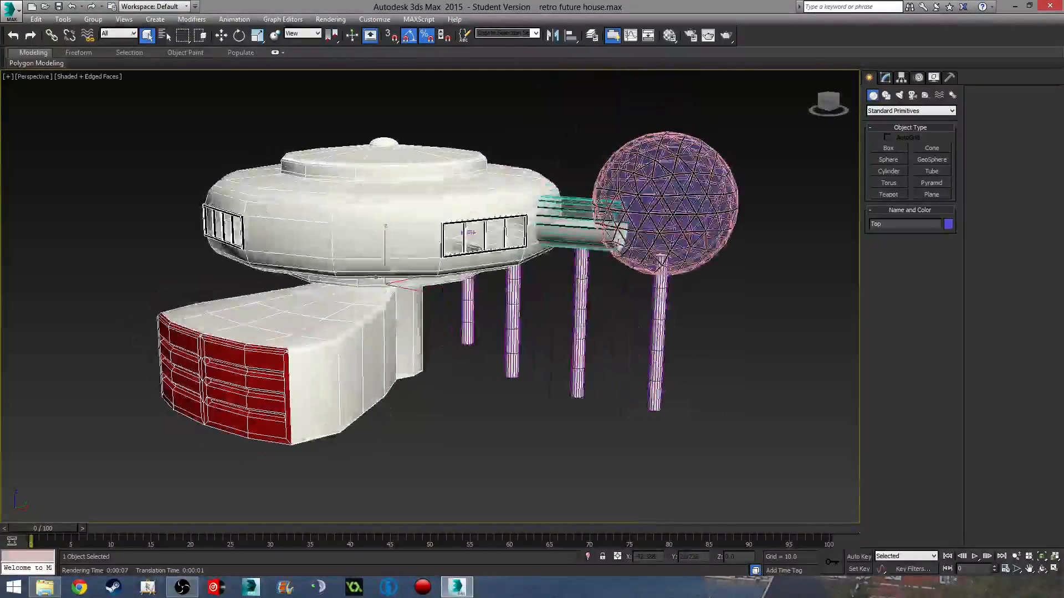
pyautogui.keyDown('alt'); pyautogui.moveTo(375, 277); pyautogui.dragTo(519, 281, button='middle'); pyautogui.keyUp('alt')
pyautogui.scroll(-3, 338, 387)
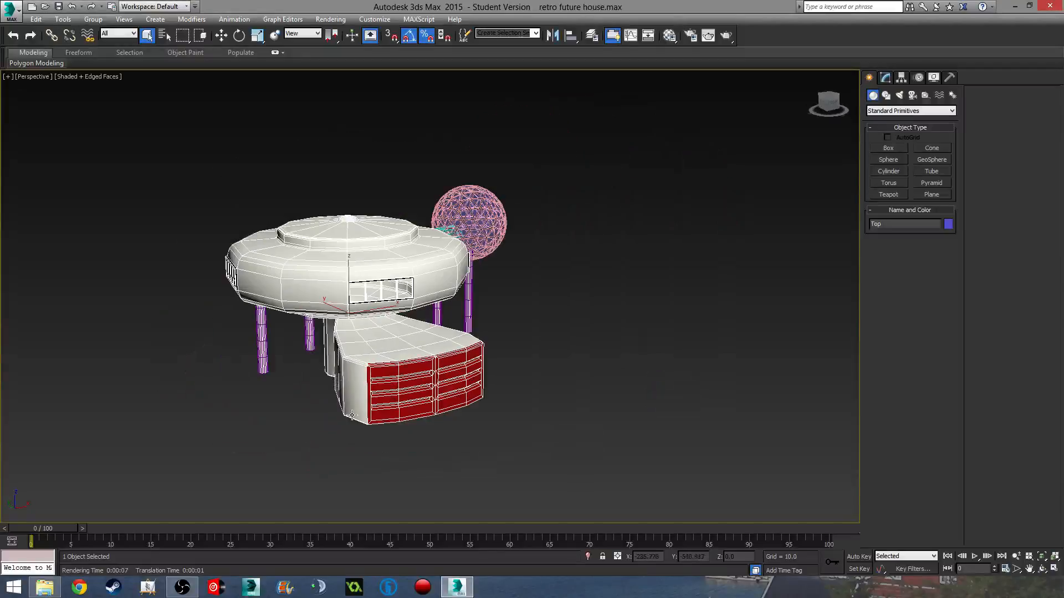
pyautogui.moveTo(258, 215); pyautogui.dragTo(356, 209, button='middle')
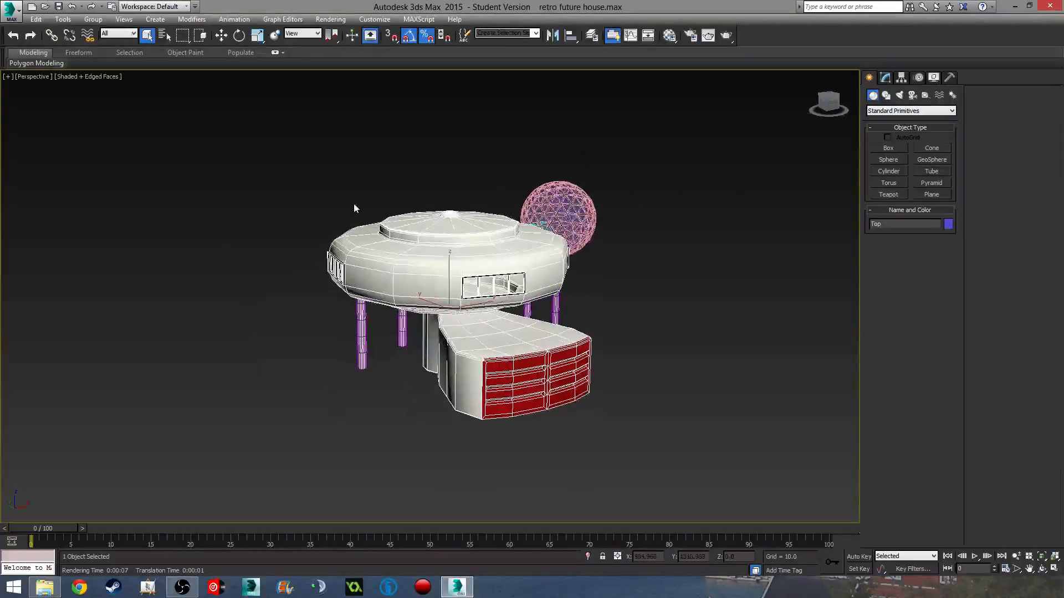
# Step: Start a new empty scene and show the home grid in the perspective viewport
pyautogui.click(30, 10)
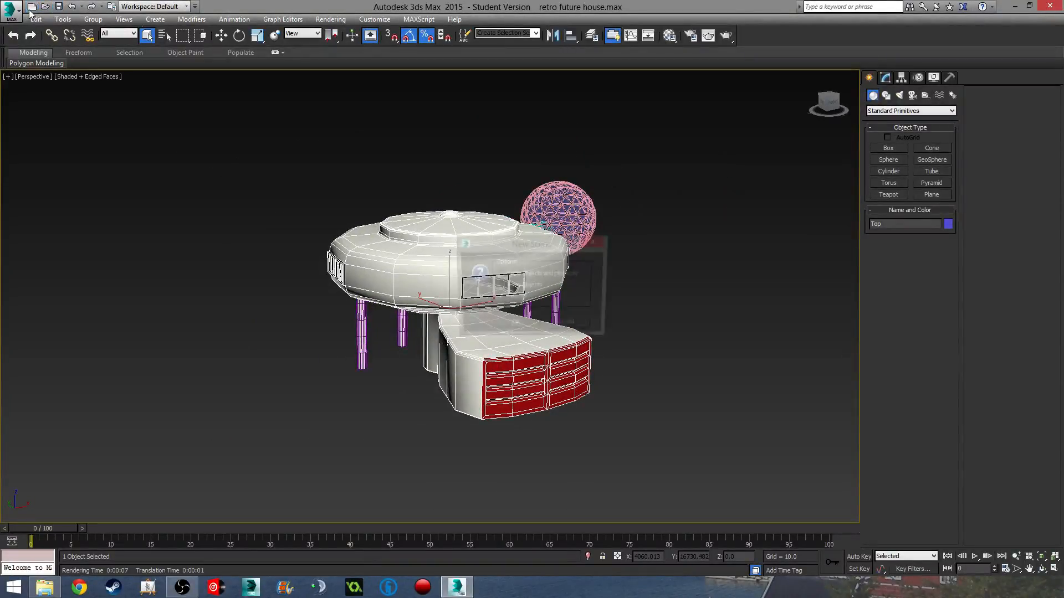
pyautogui.click(527, 325)
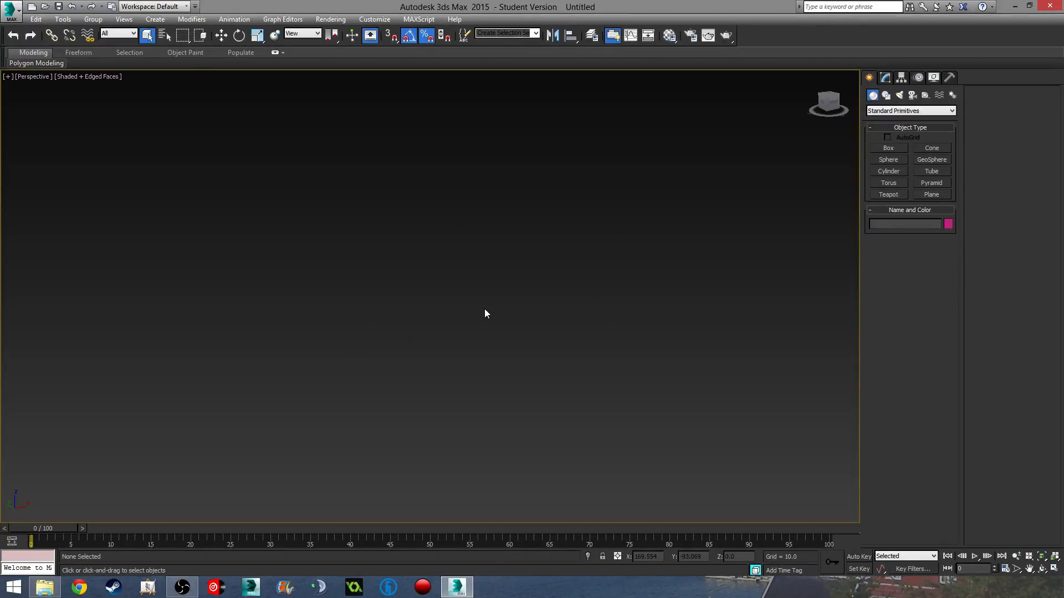
pyautogui.press('g')
pyautogui.scroll(8, 374, 334)
pyautogui.moveTo(595, 331); pyautogui.dragTo(397, 320, button='middle')
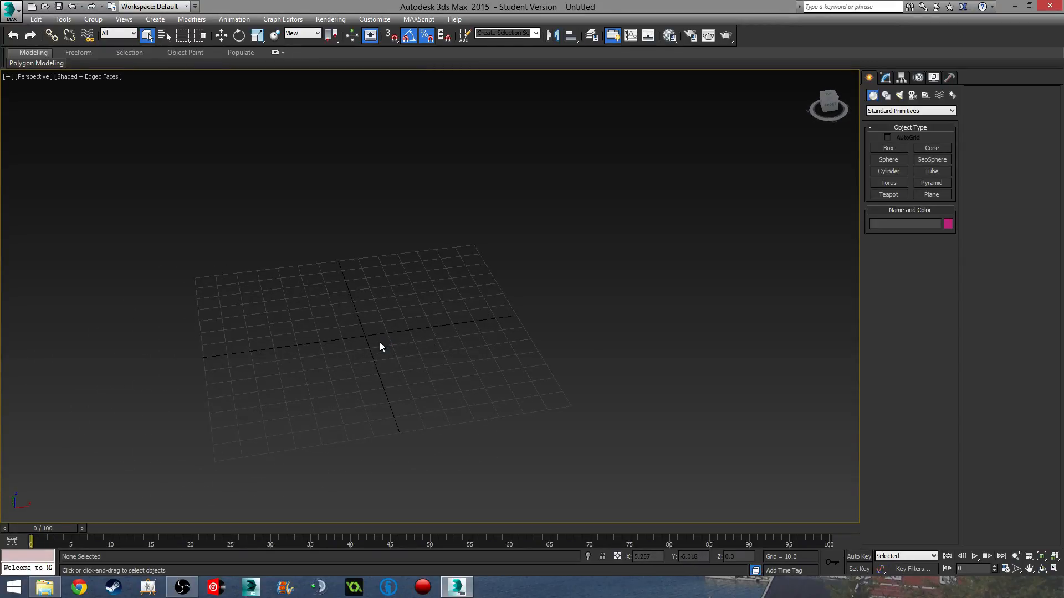
pyautogui.moveTo(367, 329); pyautogui.dragTo(390, 317, button='middle')
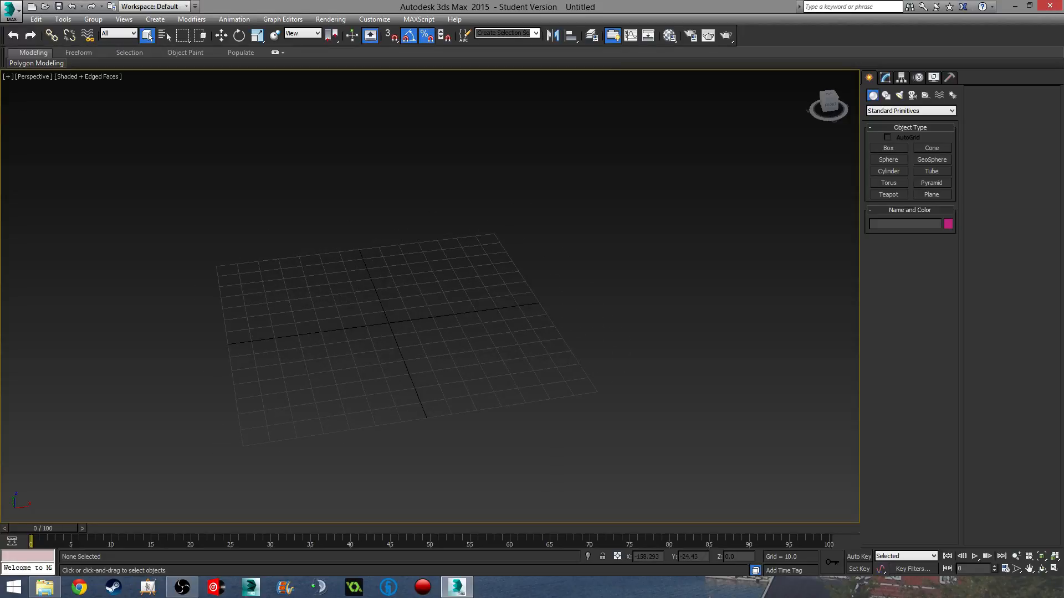
pyautogui.moveTo(390, 353)
pyautogui.mouseDown(button='middle')
pyautogui.moveTo(432, 354)
pyautogui.moveTo(409, 350)
pyautogui.mouseUp(button='middle')
pyautogui.moveTo(390, 313); pyautogui.dragTo(383, 329, button='middle')
pyautogui.scroll(5, 415, 331)
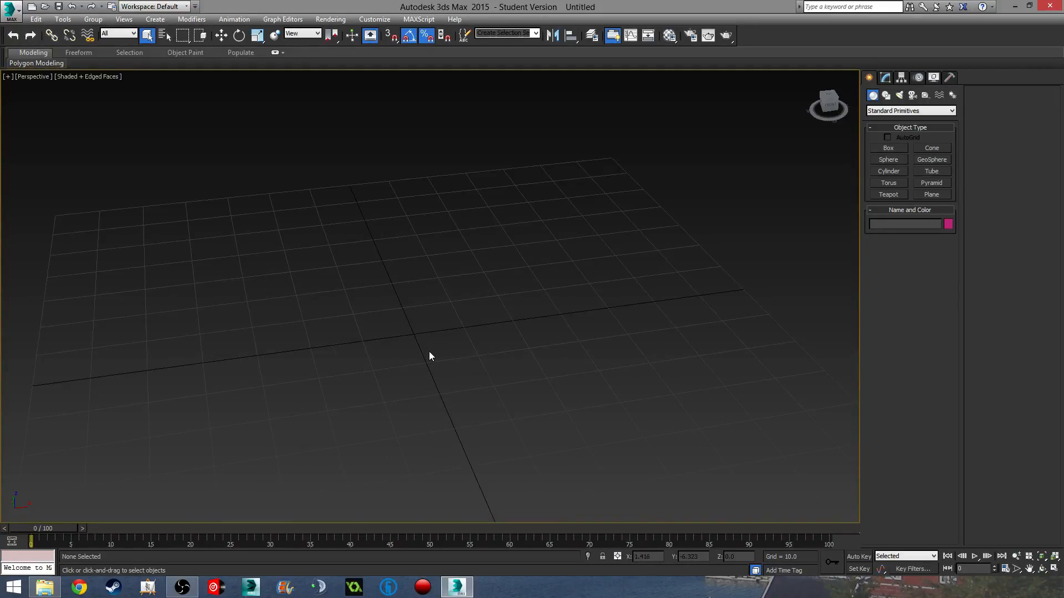
pyautogui.moveTo(413, 375); pyautogui.dragTo(408, 340, button='middle')
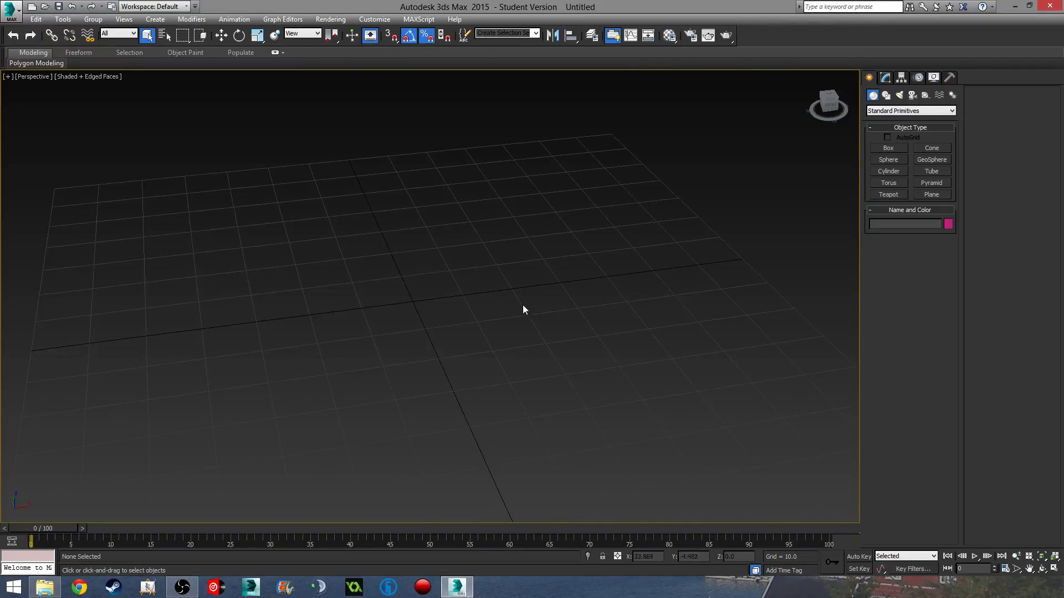
pyautogui.moveTo(523, 310); pyautogui.dragTo(456, 325, button='middle')
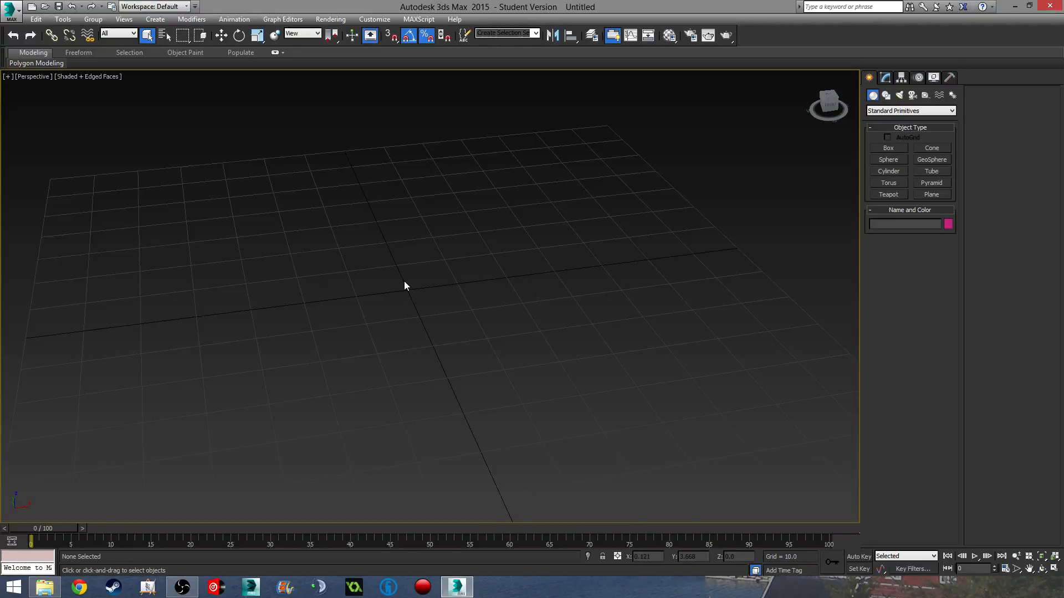
pyautogui.scroll(4, 404, 281)
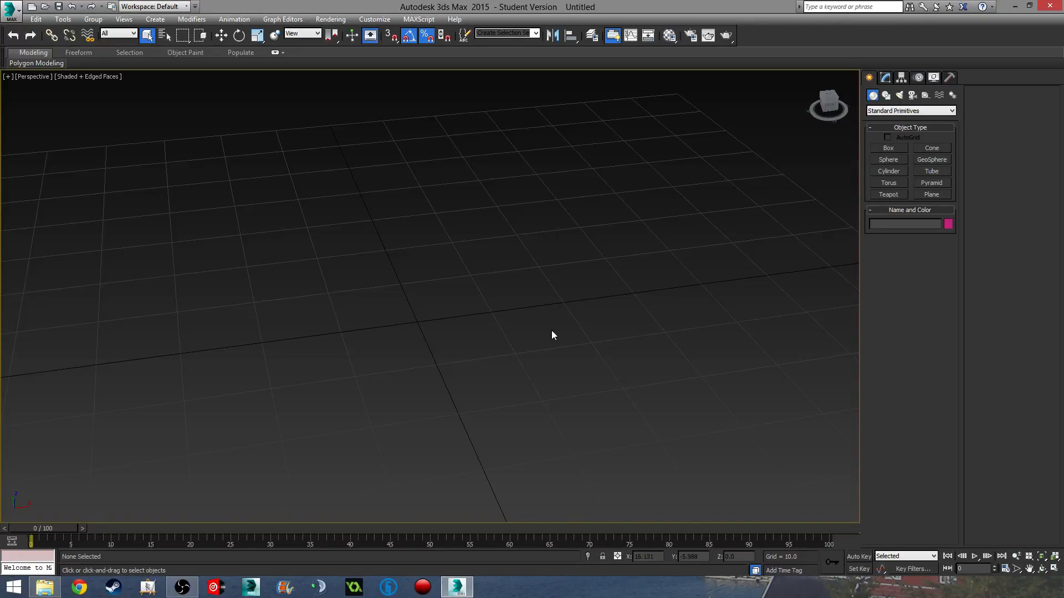
pyautogui.moveTo(412, 351); pyautogui.dragTo(408, 356, button='middle')
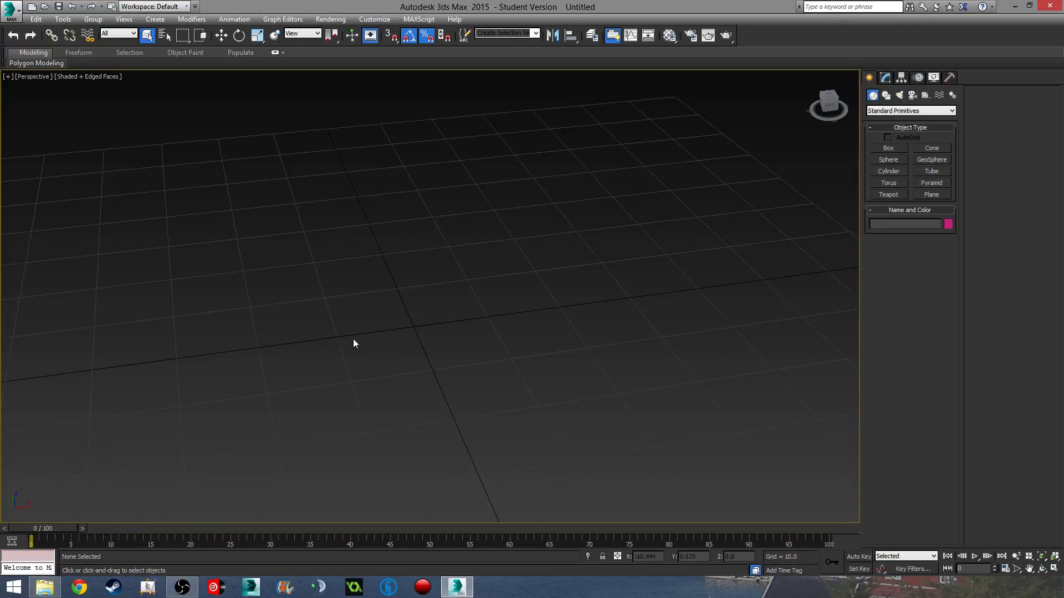
pyautogui.moveTo(507, 349); pyautogui.dragTo(498, 300, button='middle')
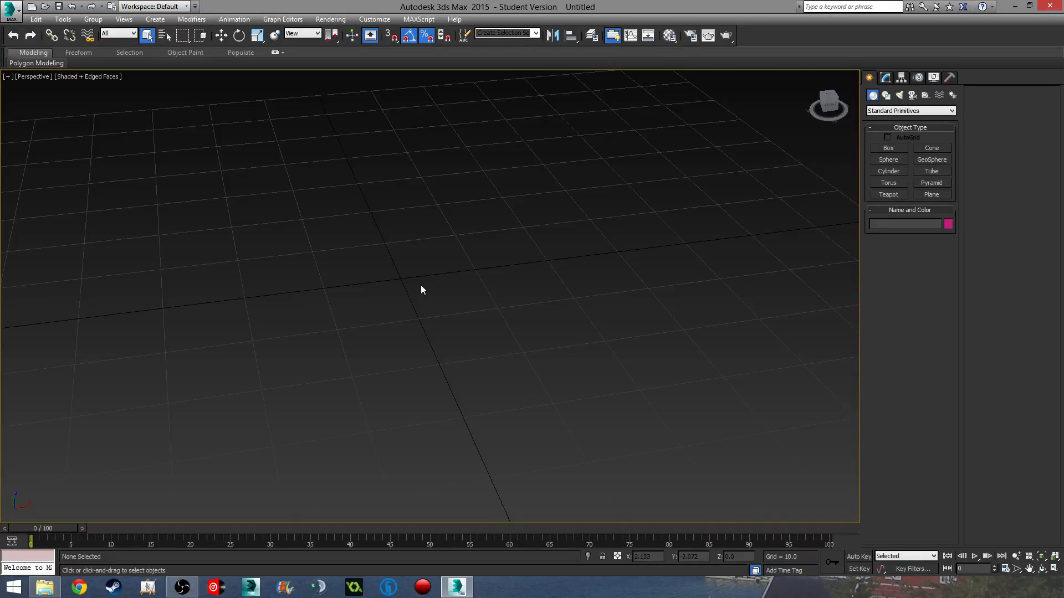
pyautogui.moveTo(421, 286); pyautogui.dragTo(447, 318, button='middle')
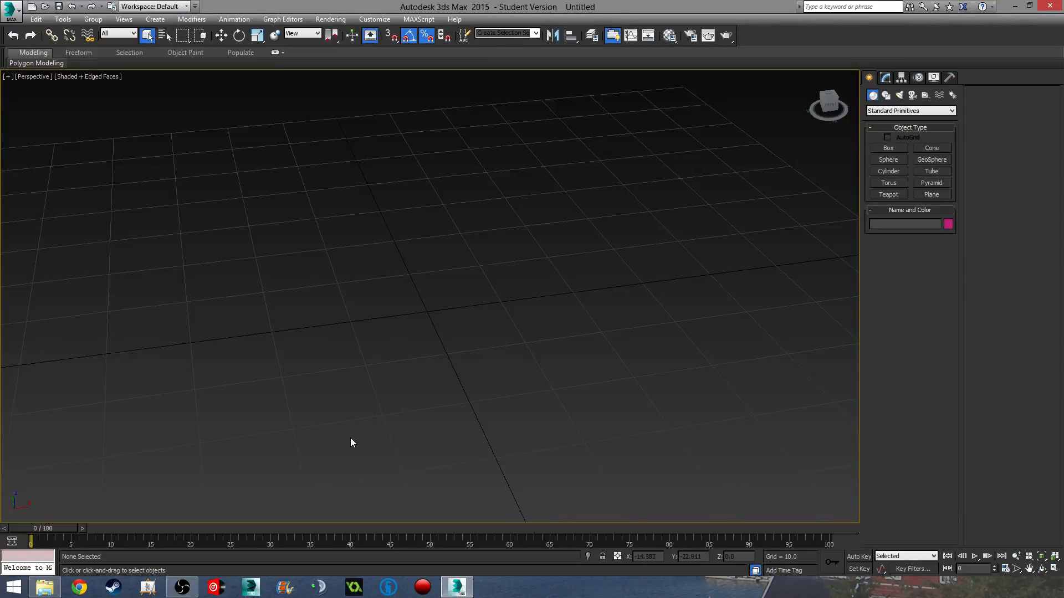
pyautogui.scroll(3, 417, 347)
pyautogui.scroll(-2, 401, 366)
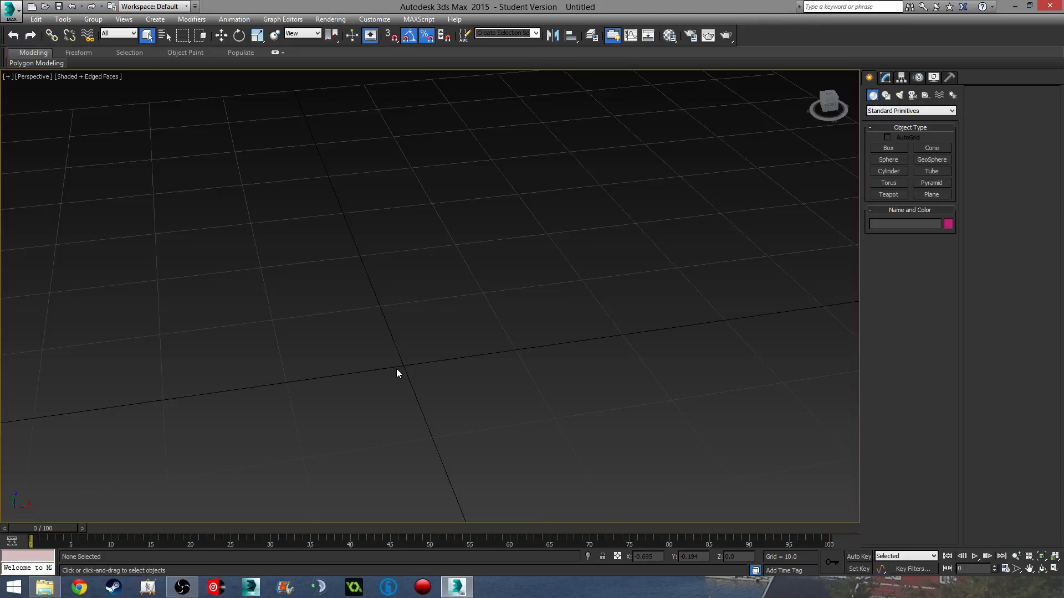
pyautogui.moveTo(416, 371); pyautogui.dragTo(430, 352, button='middle')
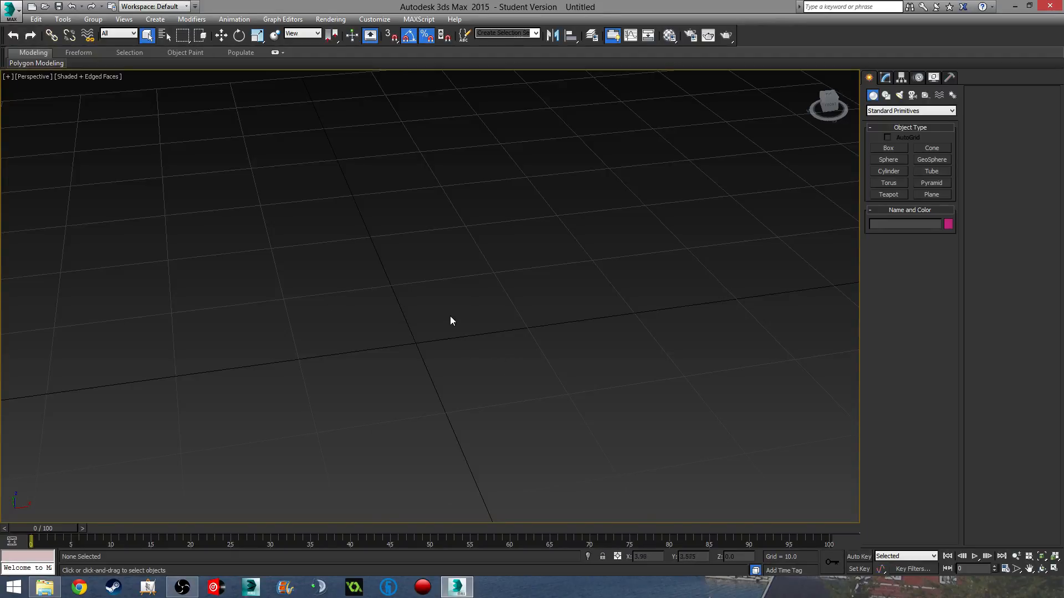
pyautogui.moveTo(435, 330); pyautogui.dragTo(507, 331, button='middle')
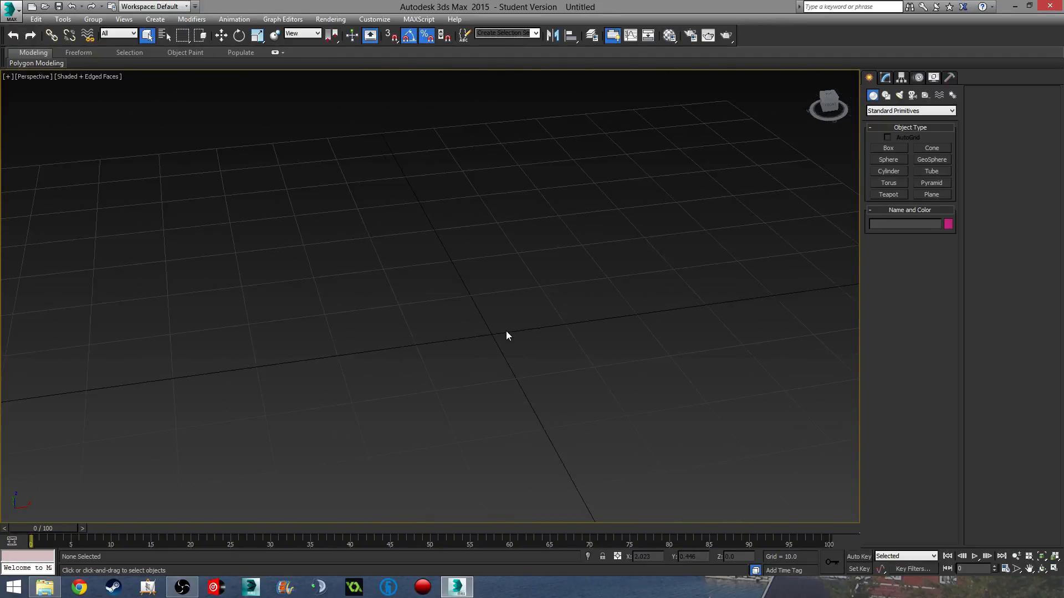
pyautogui.moveTo(570, 394); pyautogui.dragTo(548, 388, button='middle')
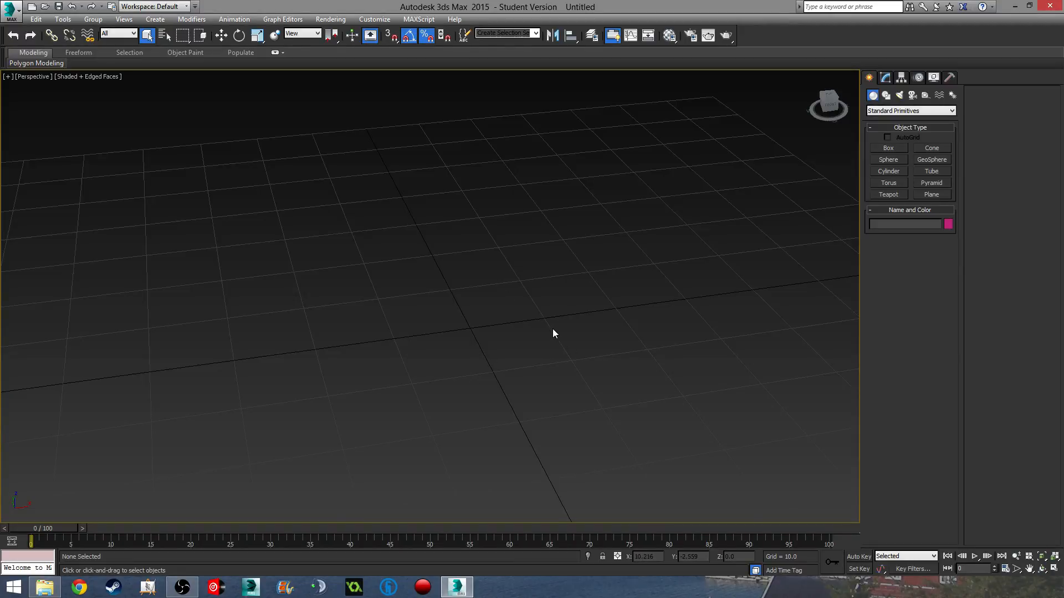
pyautogui.scroll(-5, 447, 306)
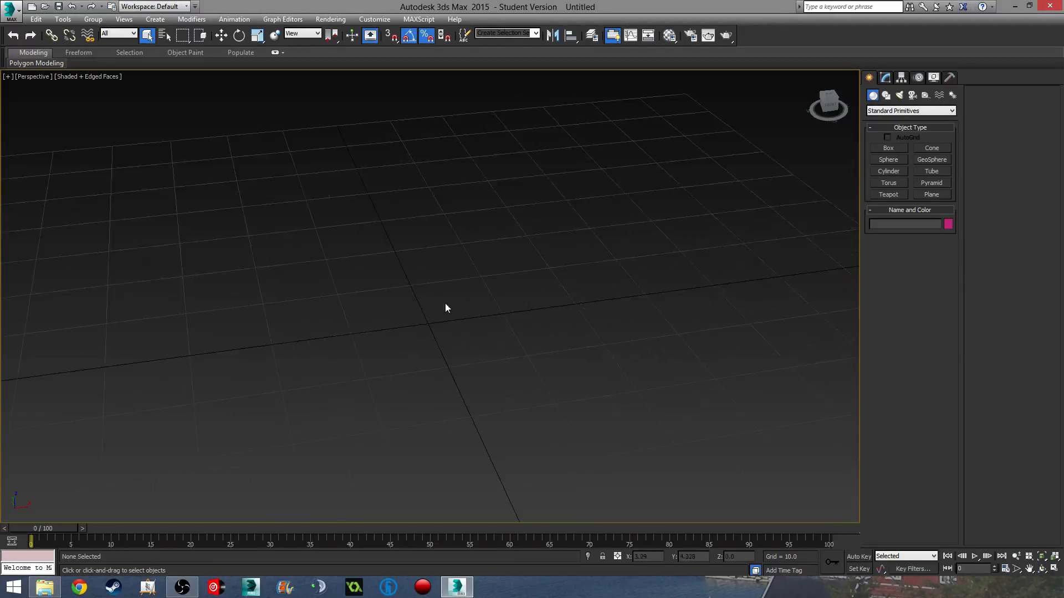
pyautogui.moveTo(456, 354); pyautogui.dragTo(442, 364, button='middle')
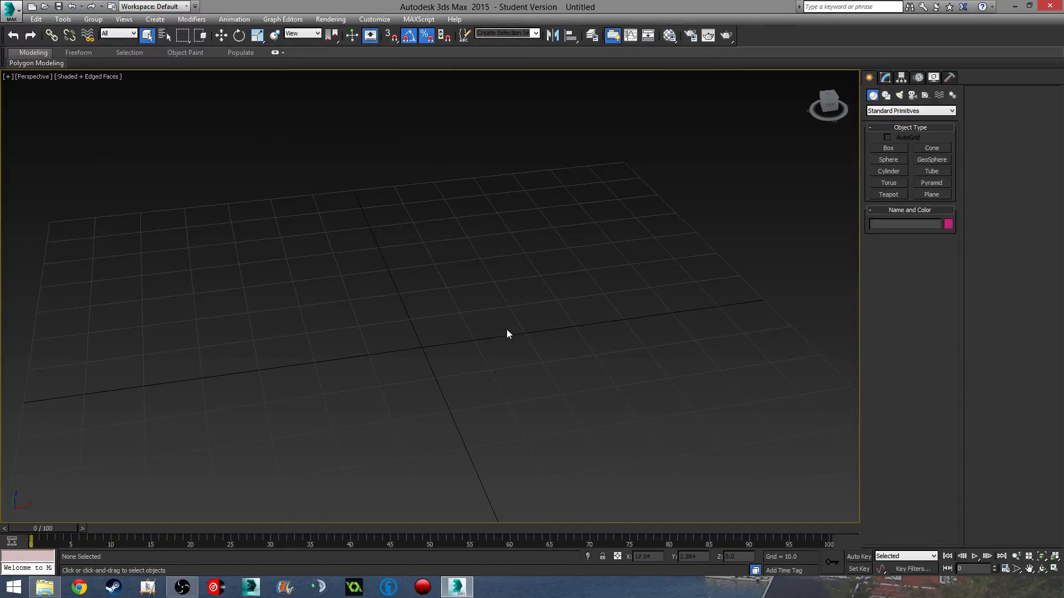
pyautogui.moveTo(506, 330); pyautogui.dragTo(497, 339, button='middle')
# Step: Create a cylinder centred on the grid origin in the top view, about 10 in radius and 5.7 high
pyautogui.scroll(5, 425, 331)
pyautogui.moveTo(410, 428); pyautogui.dragTo(495, 355, button='middle')
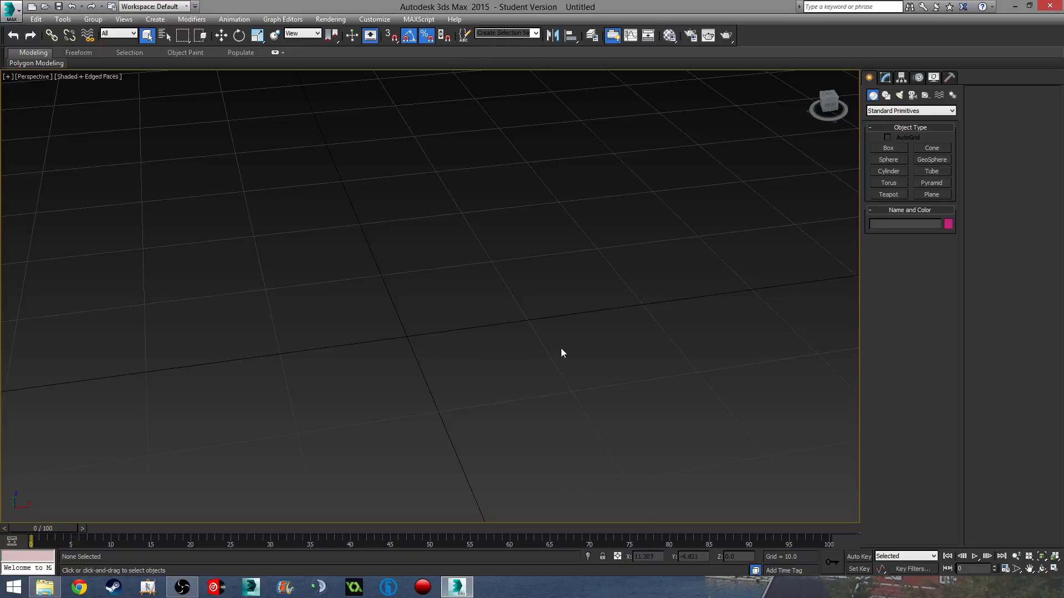
pyautogui.click(888, 171)
pyautogui.moveTo(387, 359); pyautogui.dragTo(367, 341, button='middle')
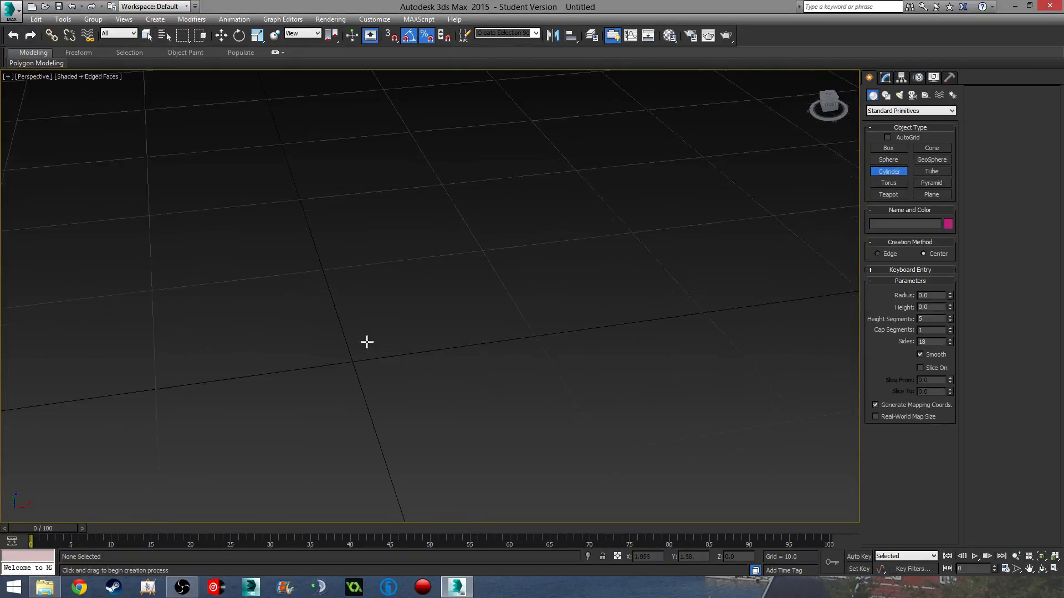
pyautogui.press('t')
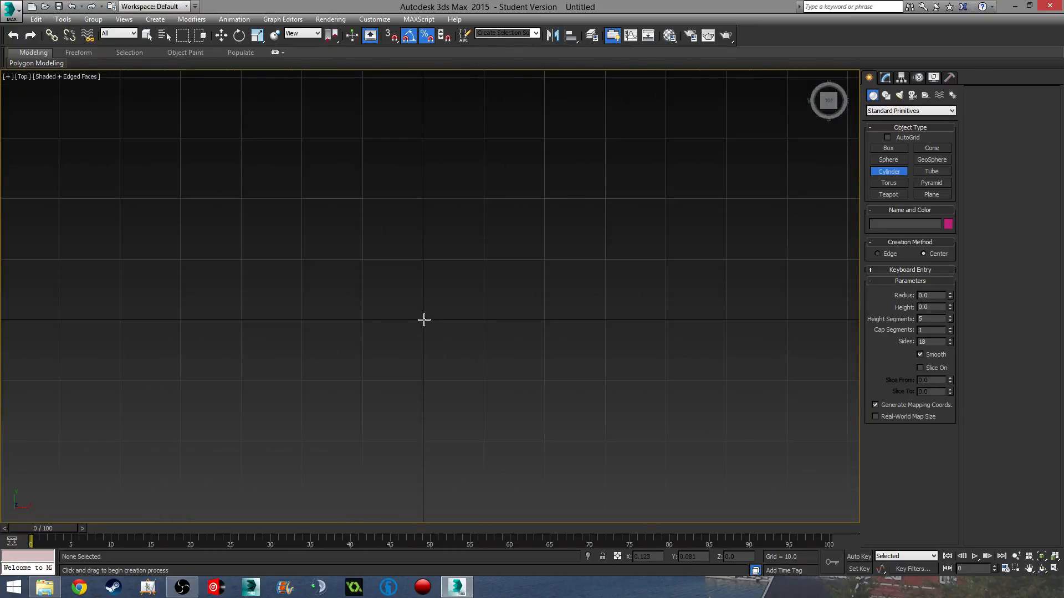
pyautogui.moveTo(424, 319); pyautogui.dragTo(453, 437)
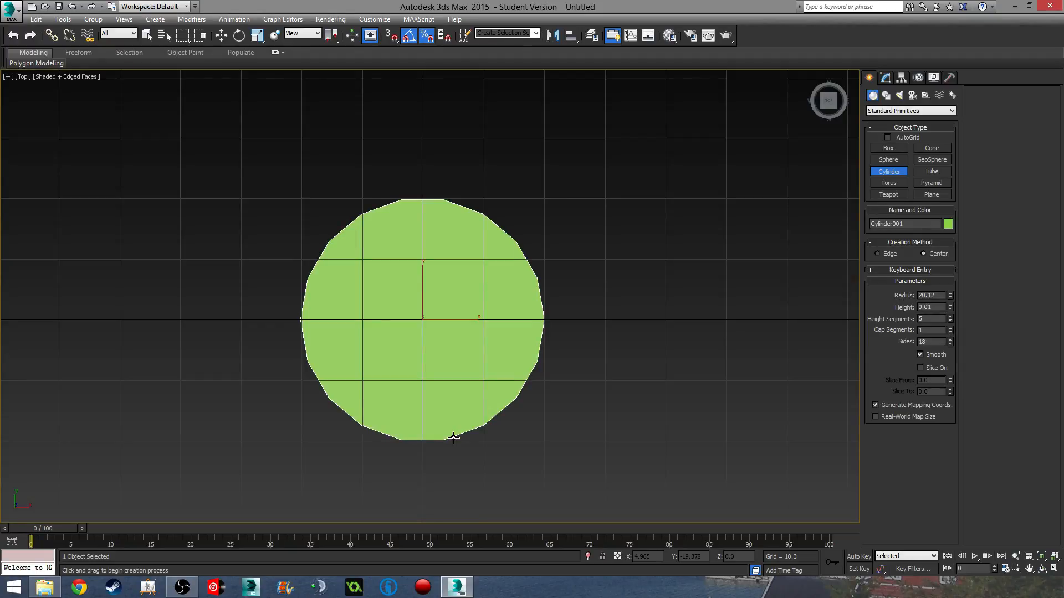
pyautogui.moveTo(454, 438); pyautogui.dragTo(448, 375)
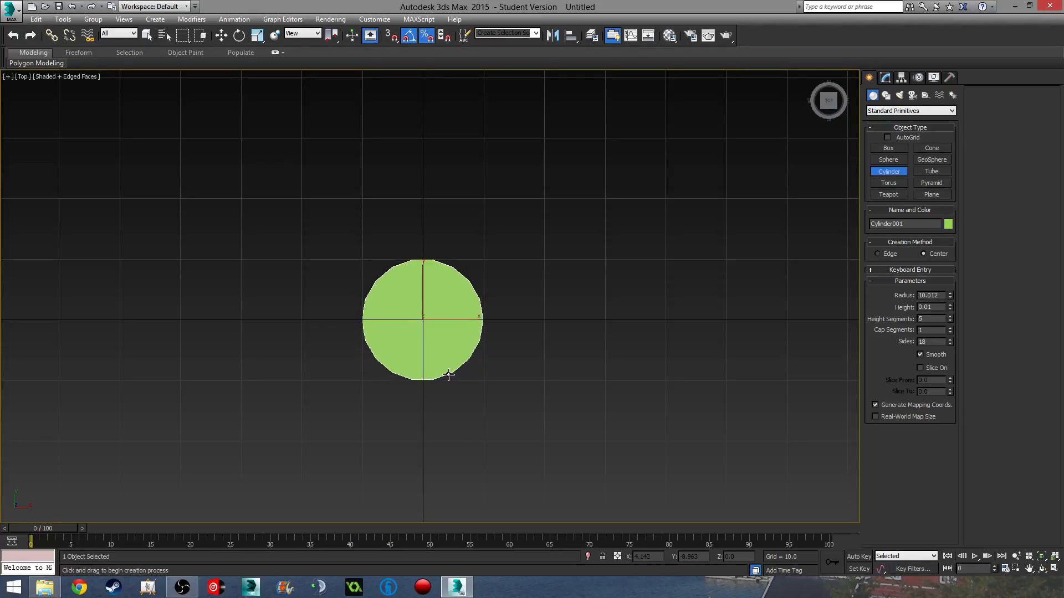
pyautogui.click(444, 341)
# Step: Set the cylinder's radius to 10, its height to 3 and its height segments to 1
pyautogui.moveTo(494, 368); pyautogui.dragTo(450, 261, button='middle')
pyautogui.scroll(-2, 481, 353)
pyautogui.scroll(4, 475, 352)
pyautogui.scroll(2, 404, 407)
pyautogui.press('p')
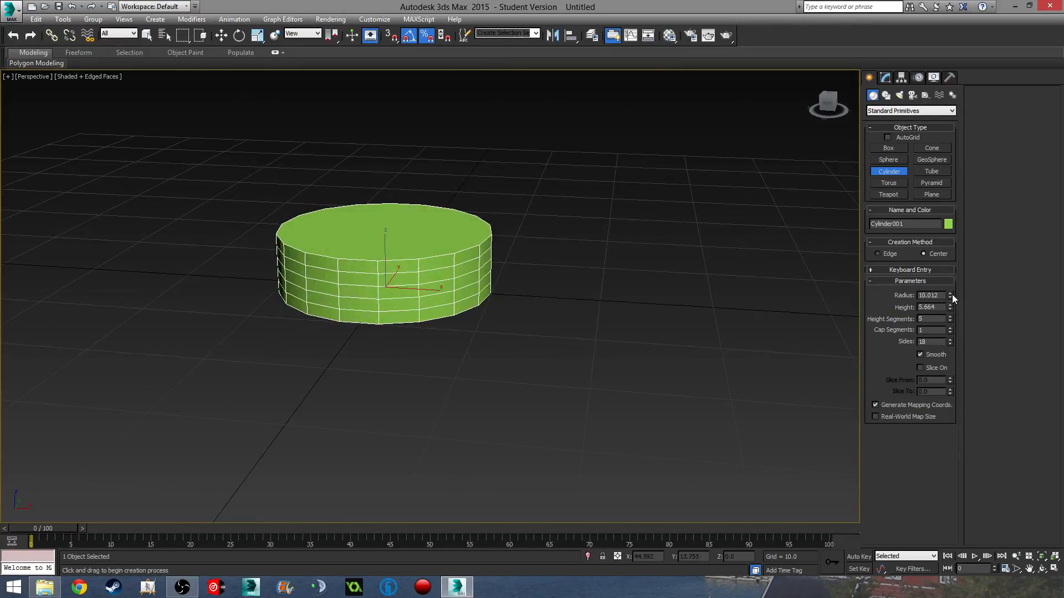
pyautogui.doubleClick(937, 295)
pyautogui.write('10')
pyautogui.press('Tab')
pyautogui.write('3')
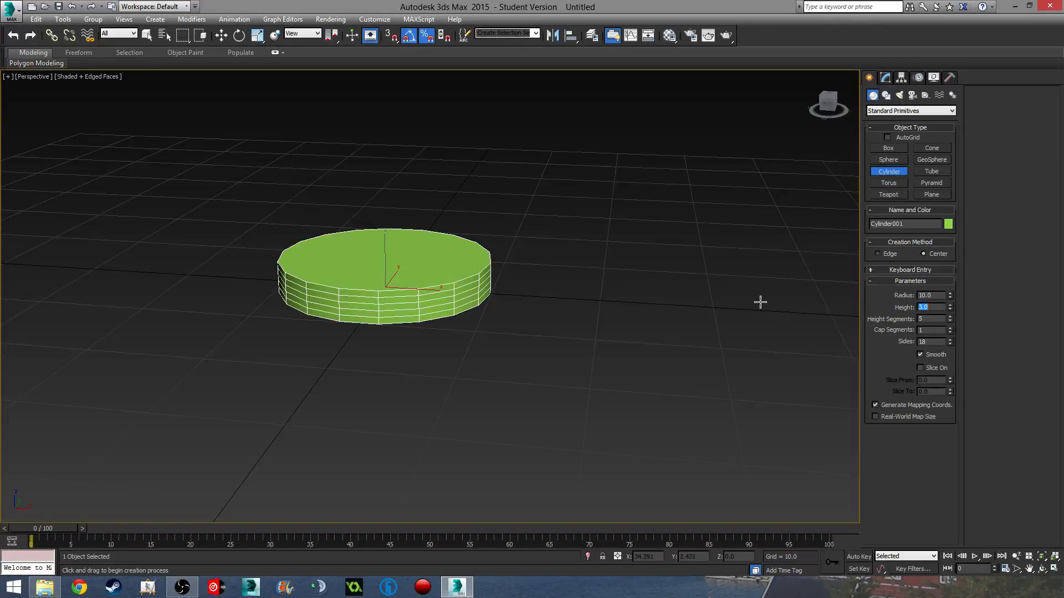
pyautogui.press('Return')
pyautogui.rightClick(952, 317)
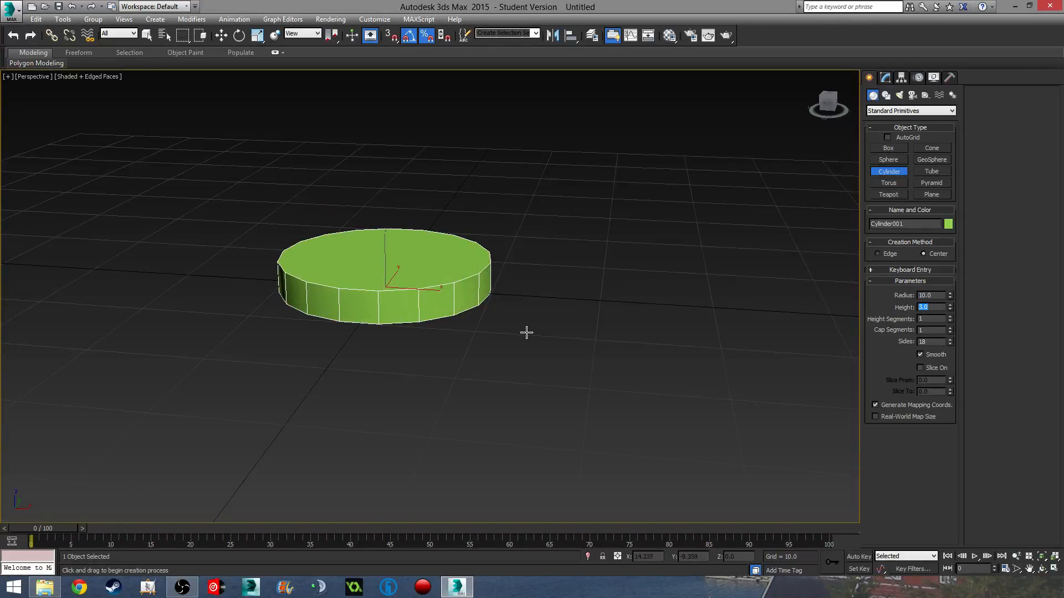
# Step: Reduce the cylinder's height, trying 2 before settling on 1.5
pyautogui.moveTo(527, 333); pyautogui.dragTo(597, 332, button='middle')
pyautogui.scroll(4, 480, 256)
pyautogui.moveTo(476, 316); pyautogui.dragTo(498, 339, button='middle')
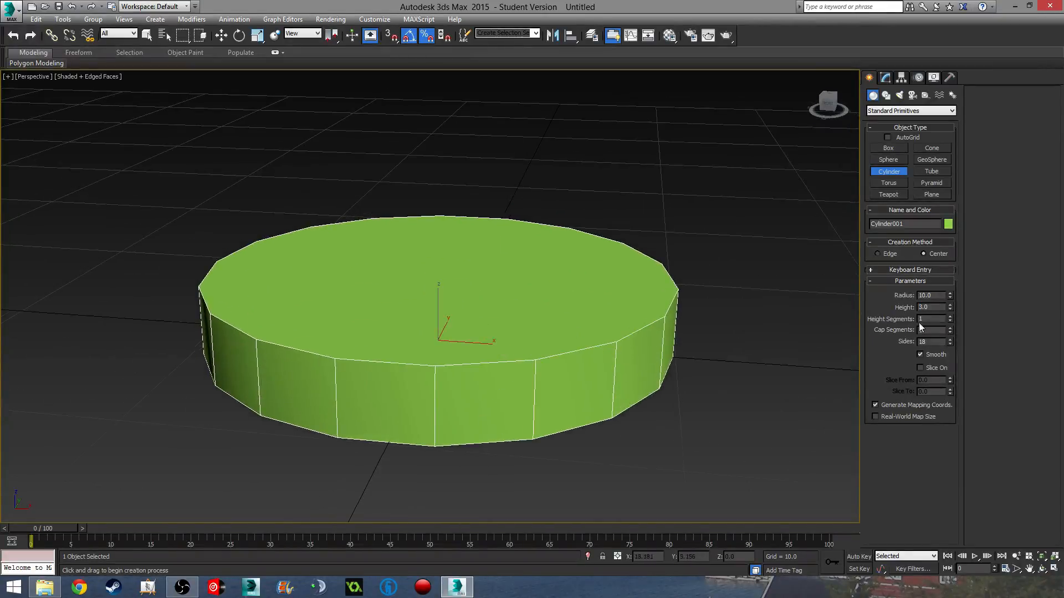
pyautogui.moveTo(884, 305); pyautogui.dragTo(867, 306)
pyautogui.write('2')
pyautogui.press('Return')
pyautogui.moveTo(611, 383); pyautogui.dragTo(582, 334, button='middle')
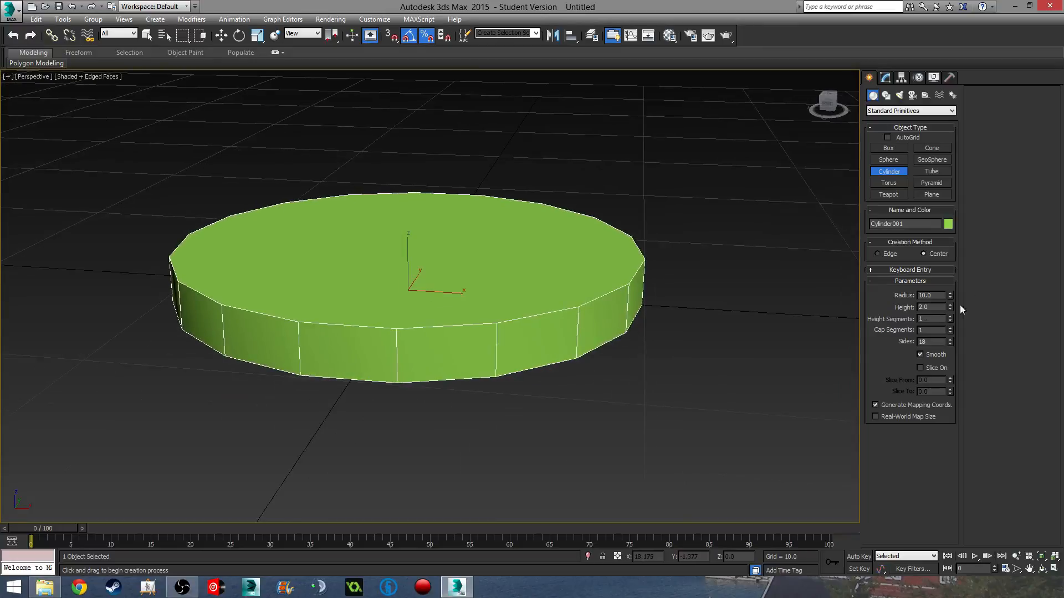
pyautogui.moveTo(933, 308); pyautogui.dragTo(814, 319)
pyautogui.write('1.5')
pyautogui.press('Return')
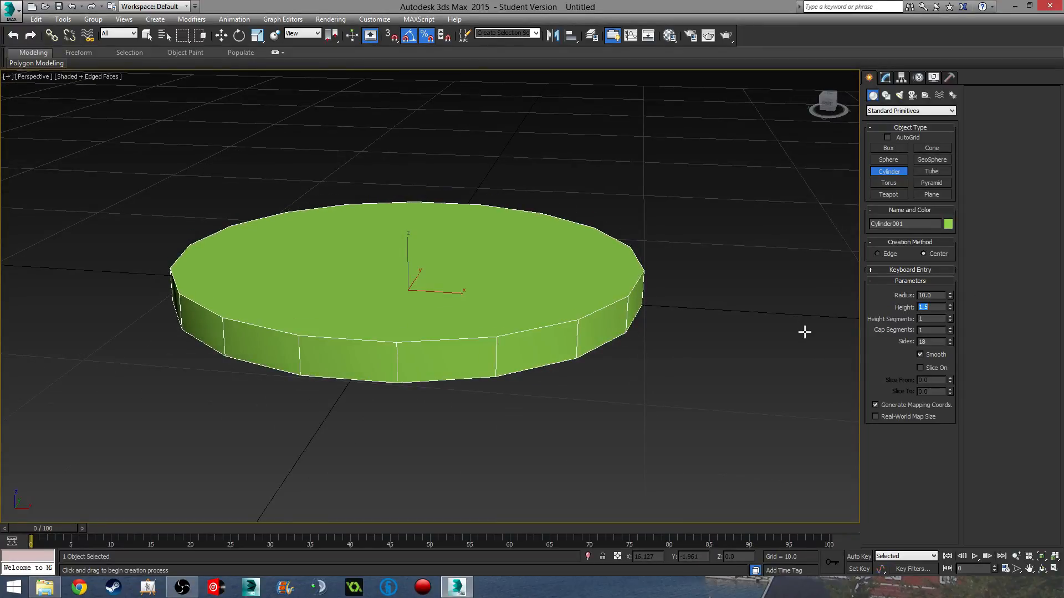
# Step: Raise the cylinder's number of sides to 30 and turn off smoothing
pyautogui.moveTo(793, 343); pyautogui.dragTo(766, 392, button='middle')
pyautogui.moveTo(582, 367); pyautogui.dragTo(581, 373, button='middle')
pyautogui.press('t')
pyautogui.scroll(2, 341, 321)
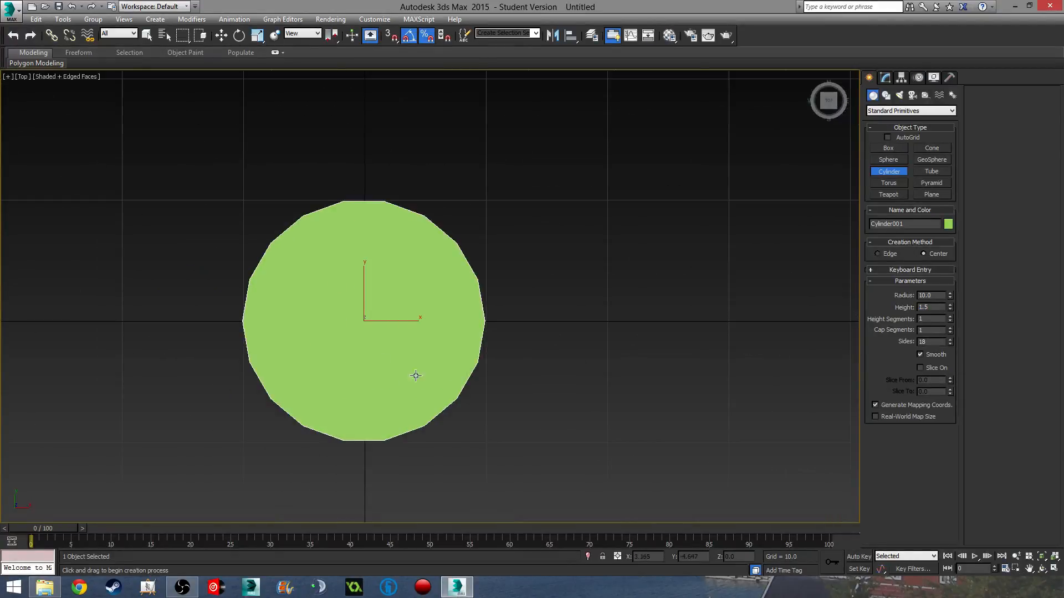
pyautogui.moveTo(948, 339); pyautogui.dragTo(948, 341)
pyautogui.click(948, 340)
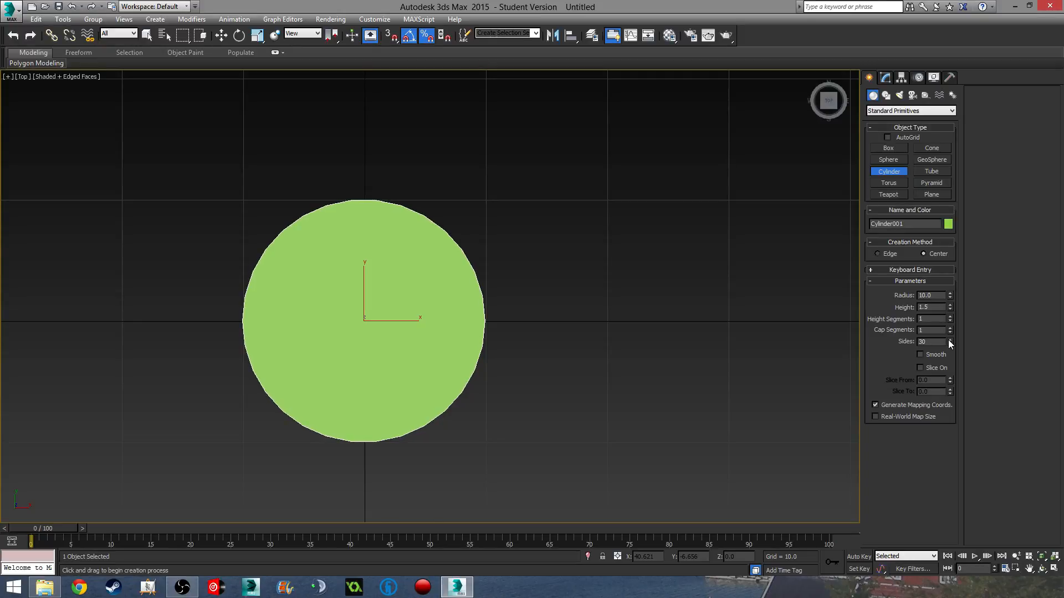
# Step: Finish creating cylinders and move the disc exactly to the world origin, with X, Y and Z at 0
pyautogui.keyDown('alt'); pyautogui.moveTo(467, 432); pyautogui.dragTo(408, 367, button='middle'); pyautogui.keyUp('alt')
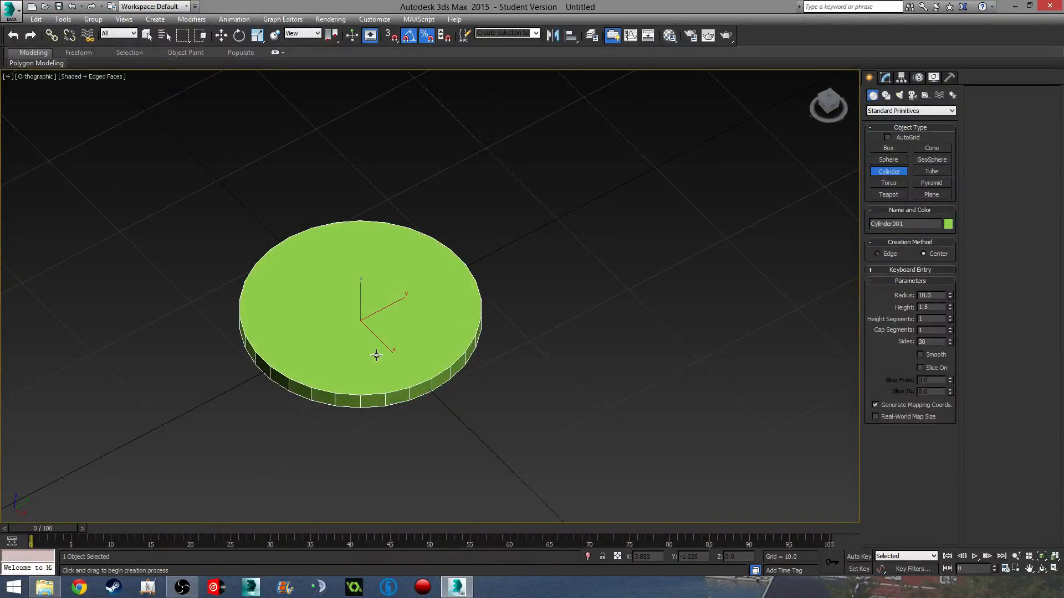
pyautogui.moveTo(385, 378); pyautogui.dragTo(446, 380, button='middle')
pyautogui.scroll(2, 427, 349)
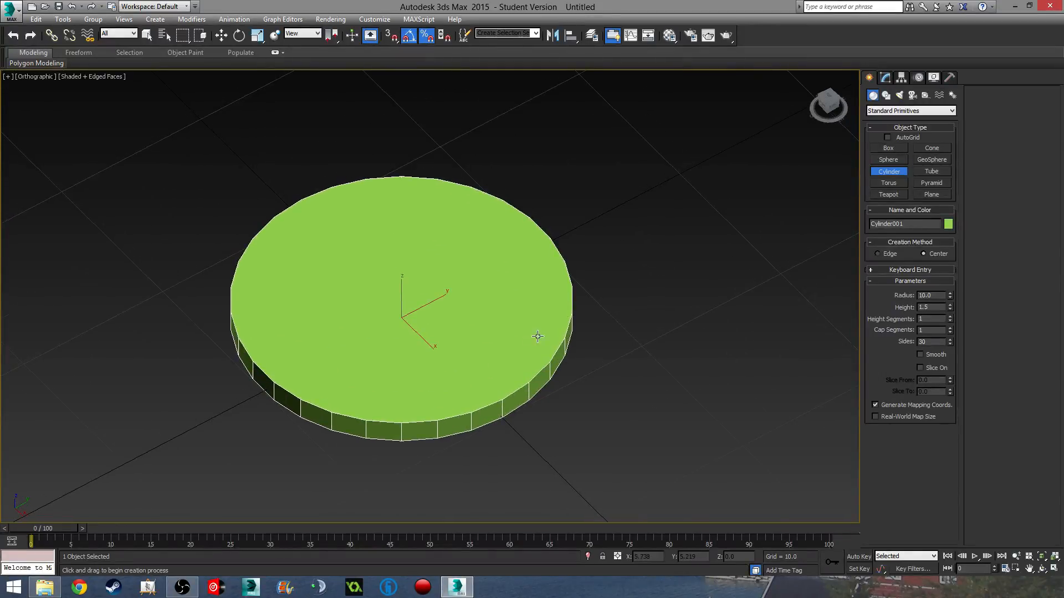
pyautogui.rightClick(702, 348)
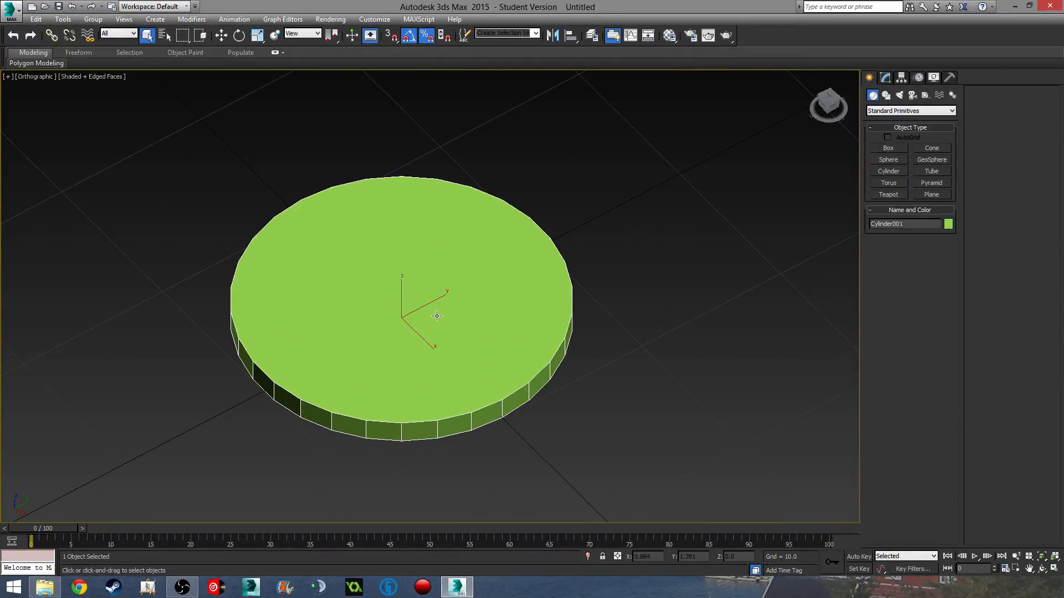
pyautogui.moveTo(436, 316); pyautogui.dragTo(434, 320, button='middle')
pyautogui.press('w')
pyautogui.doubleClick(643, 557)
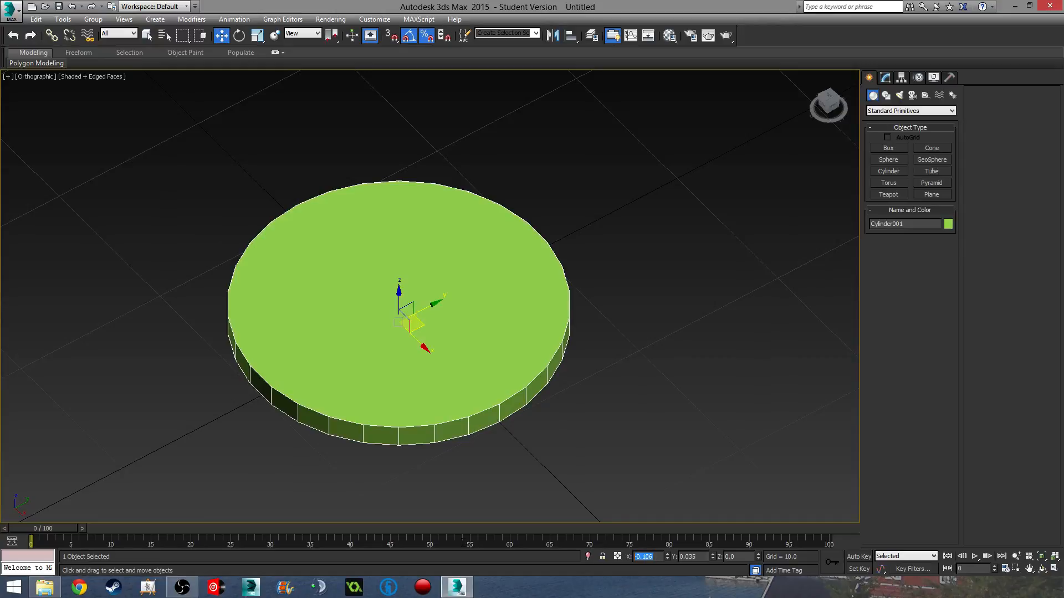
pyautogui.write('0')
pyautogui.press('Tab')
pyautogui.write('0')
pyautogui.press('Tab')
pyautogui.write('0')
pyautogui.press('Tab')
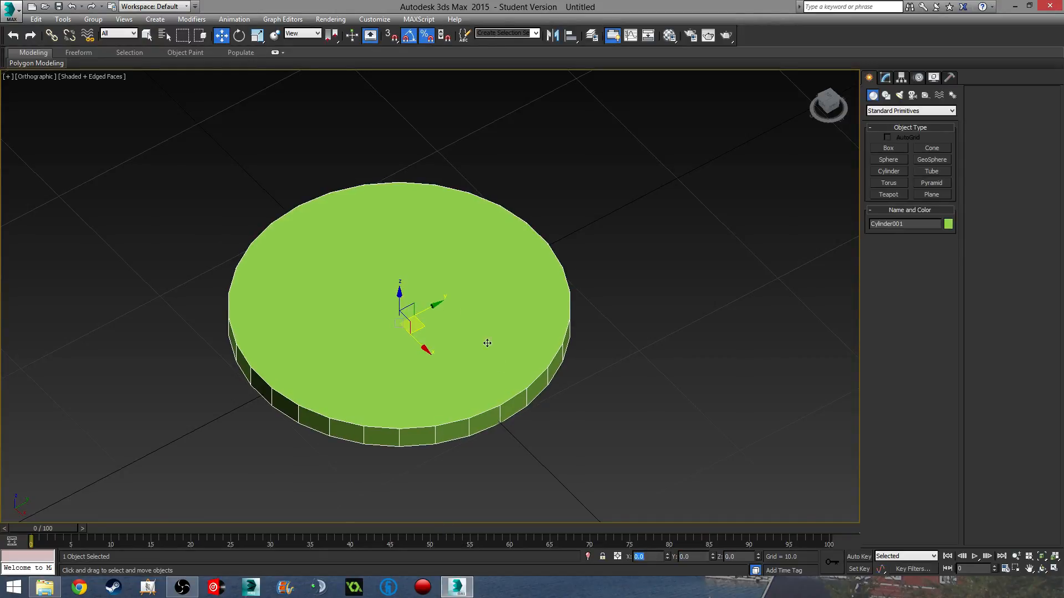
# Step: Clone the disc straight up to a height of about 4.1 above the original
pyautogui.moveTo(460, 329)
pyautogui.keyDown('alt'); pyautogui.mouseDown(button='middle')
pyautogui.moveTo(463, 275)
pyautogui.moveTo(472, 302)
pyautogui.mouseUp(button='middle'); pyautogui.keyUp('alt')
pyautogui.keyDown('shift'); pyautogui.moveTo(400, 289); pyautogui.dragTo(390, 224); pyautogui.keyUp('shift')
pyautogui.click(533, 341)
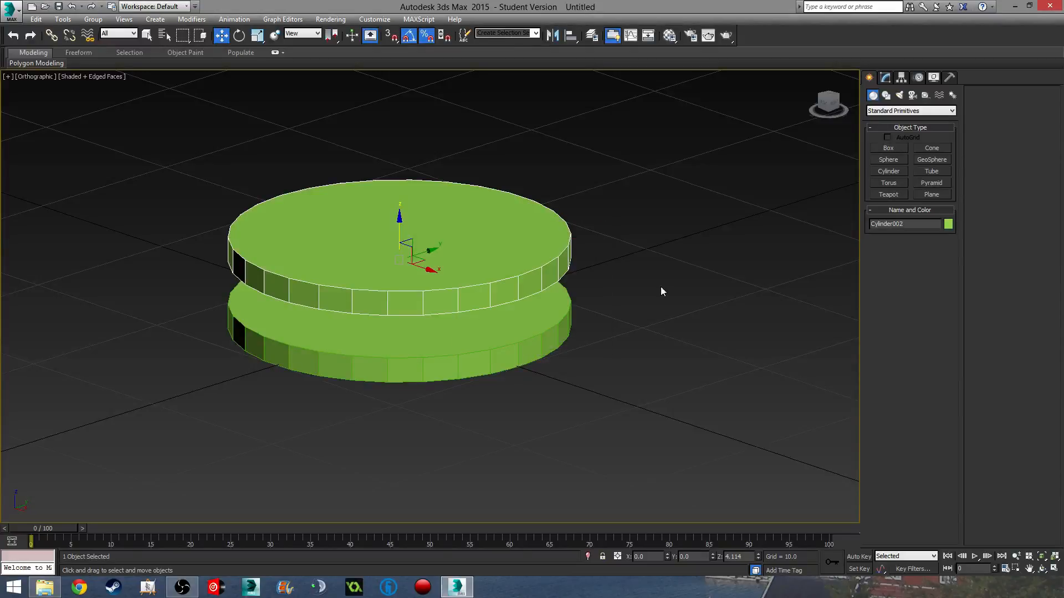
# Step: Enlarge the cloned disc's radius, trying 20 before settling on 13
pyautogui.click(886, 77)
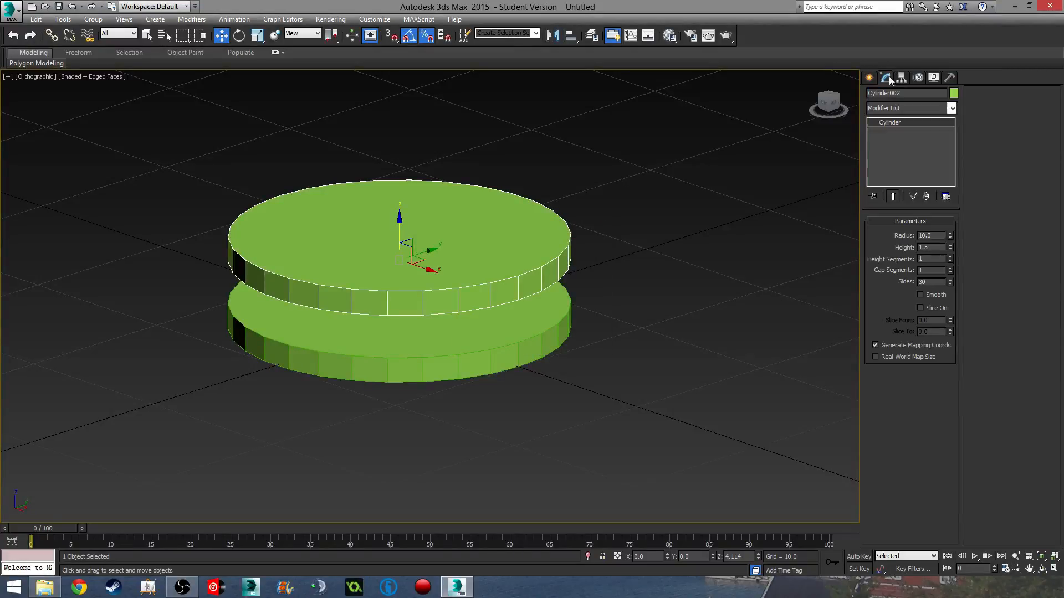
pyautogui.doubleClick(936, 236)
pyautogui.write('20')
pyautogui.press('Return')
pyautogui.keyDown('alt'); pyautogui.moveTo(503, 342); pyautogui.dragTo(362, 401, button='middle'); pyautogui.keyUp('alt')
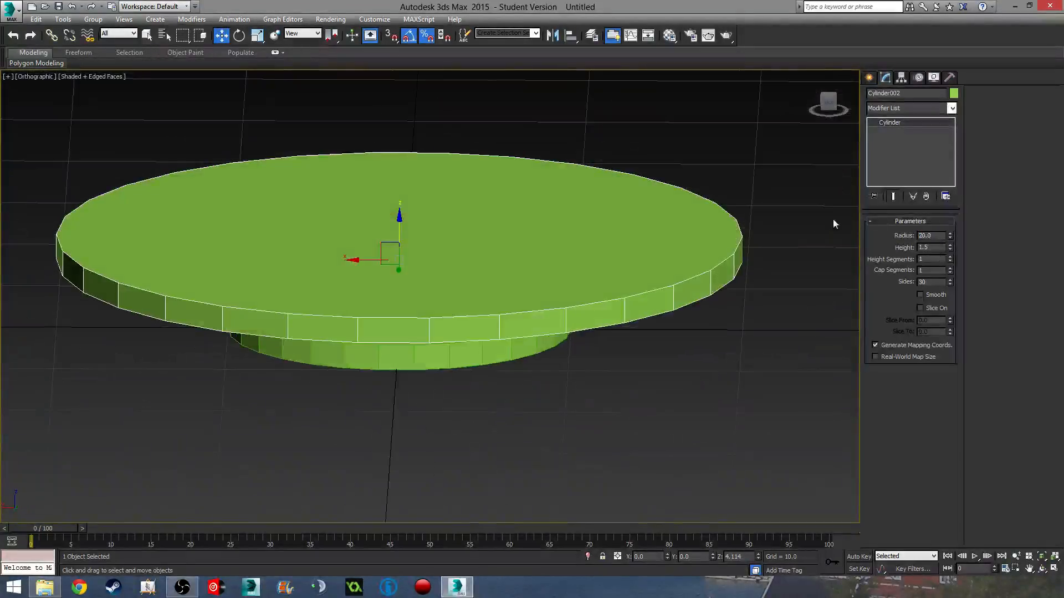
pyautogui.moveTo(934, 236); pyautogui.dragTo(887, 226)
pyautogui.write('13')
pyautogui.press('Return')
# Step: In the front view, rotate the larger disc 90 degrees to stand upright and place it at about X 10.6
pyautogui.keyDown('alt'); pyautogui.moveTo(530, 362); pyautogui.dragTo(517, 328, button='middle'); pyautogui.keyUp('alt')
pyautogui.press('f')
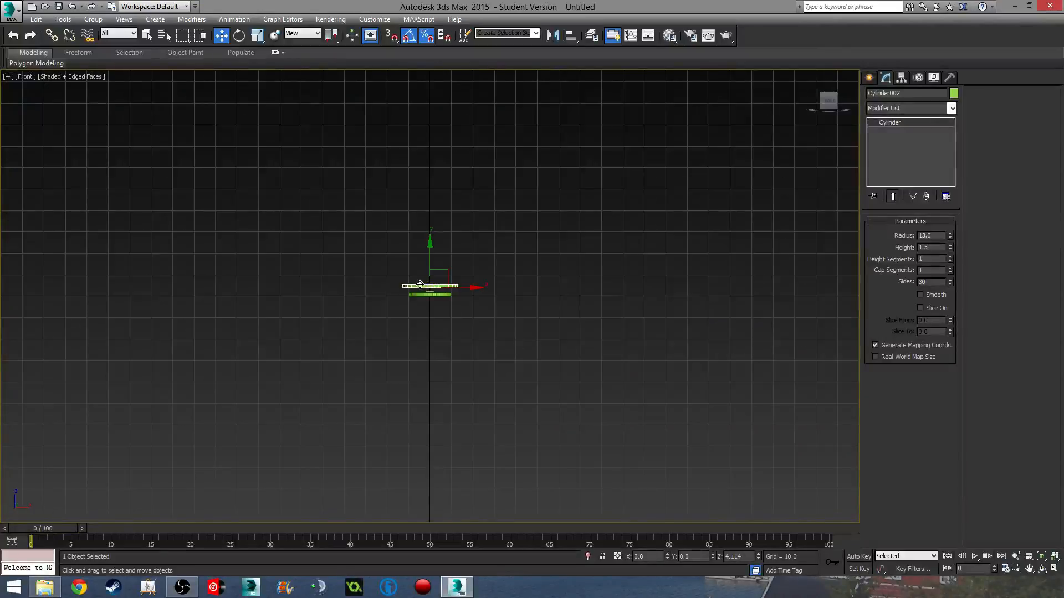
pyautogui.scroll(5, 419, 285)
pyautogui.moveTo(430, 245); pyautogui.dragTo(366, 315, button='middle')
pyautogui.press('e')
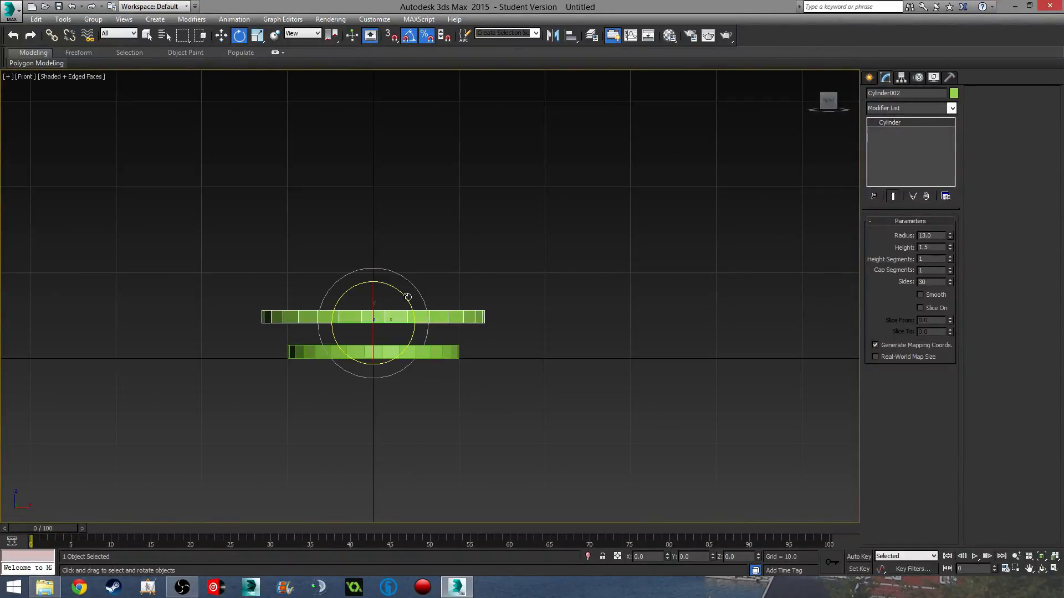
pyautogui.moveTo(408, 297); pyautogui.dragTo(494, 342)
pyautogui.press('w')
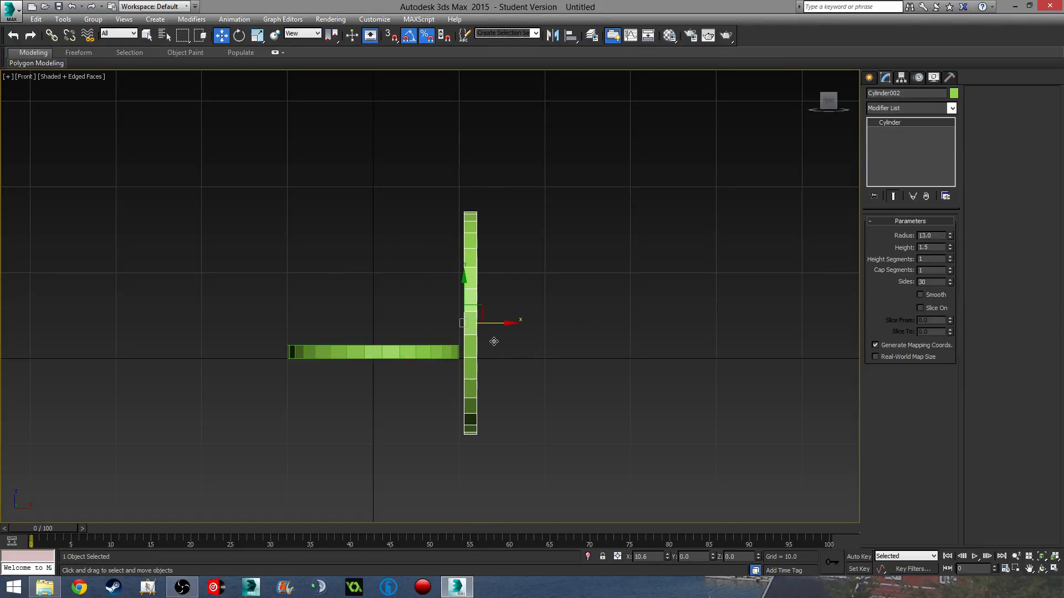
# Step: Move the smaller horizontal disc up to a Z position of about 18.7, above the upright disc
pyautogui.click(396, 353)
pyautogui.moveTo(373, 324); pyautogui.dragTo(401, 163)
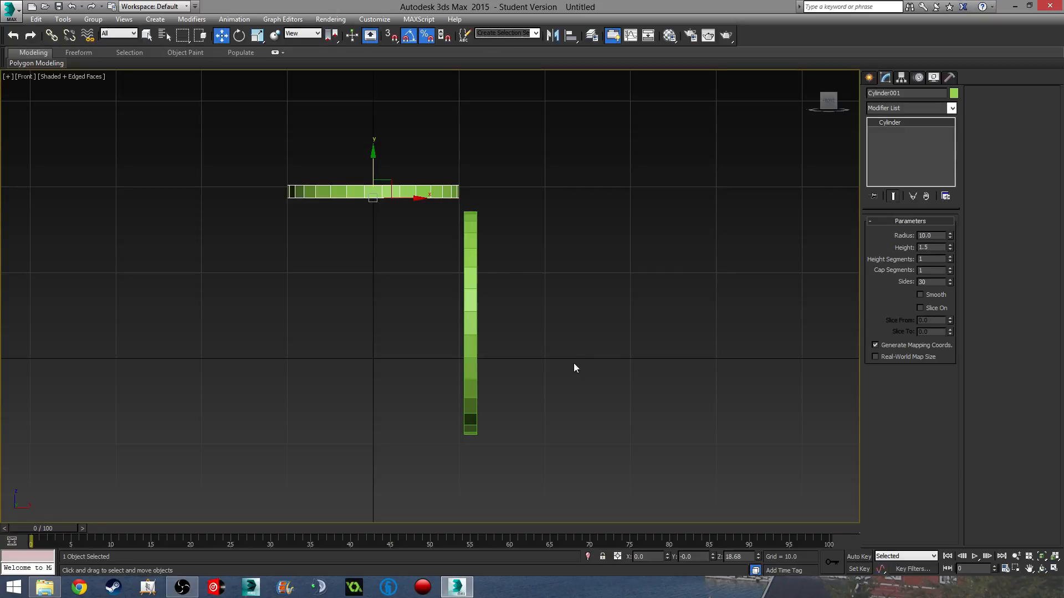
# Step: Examine how the horizontal and upright discs are arranged, from an angle and in the front view
pyautogui.keyDown('alt'); pyautogui.moveTo(489, 328); pyautogui.dragTo(424, 349, button='middle'); pyautogui.keyUp('alt')
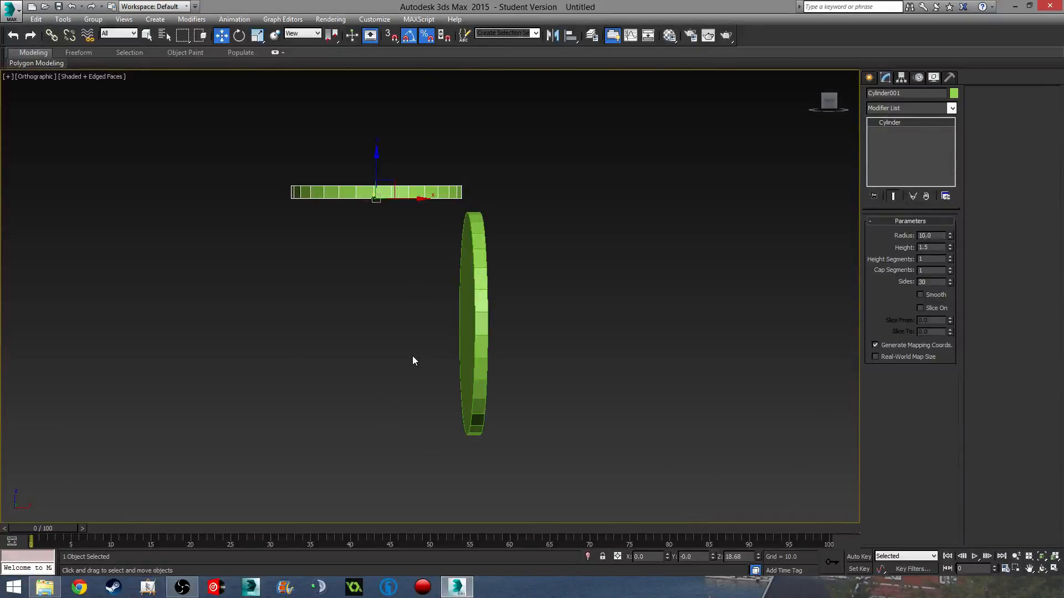
pyautogui.press('f')
pyautogui.scroll(8, 411, 305)
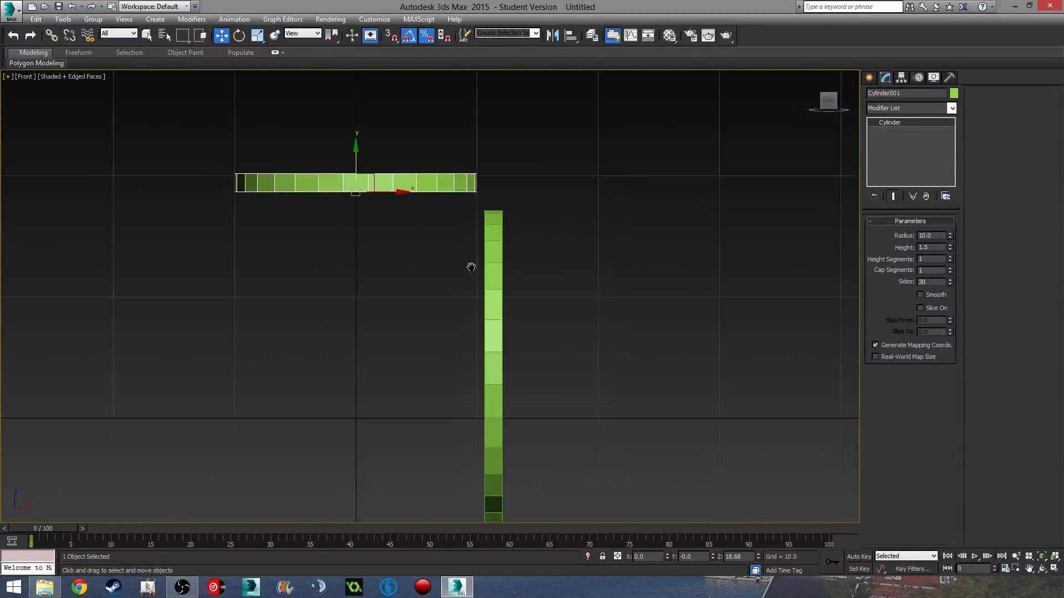
pyautogui.moveTo(470, 267); pyautogui.dragTo(505, 256, button='middle')
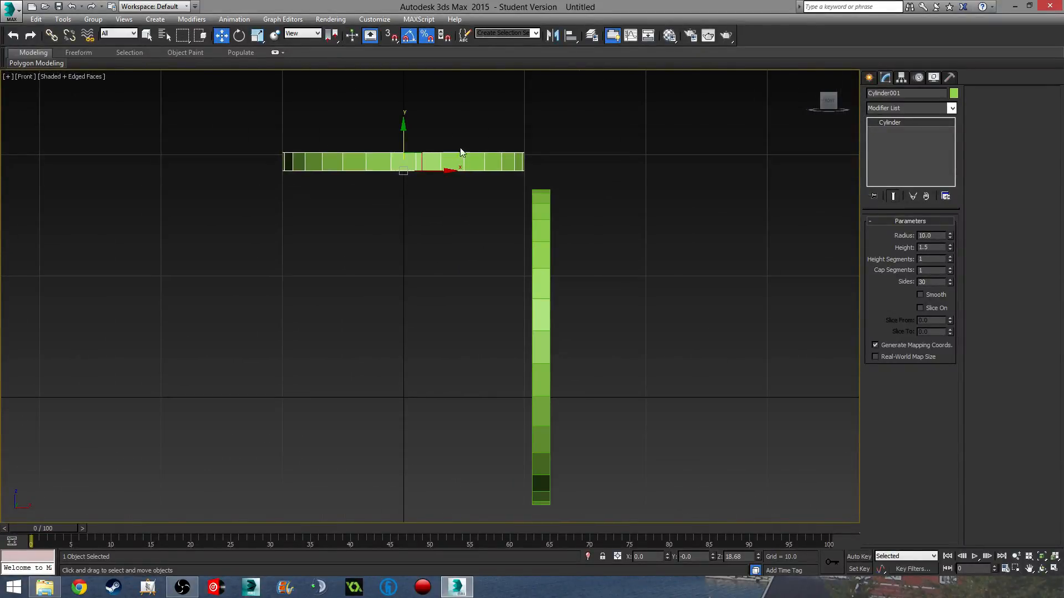
pyautogui.moveTo(498, 146); pyautogui.dragTo(485, 287, button='middle')
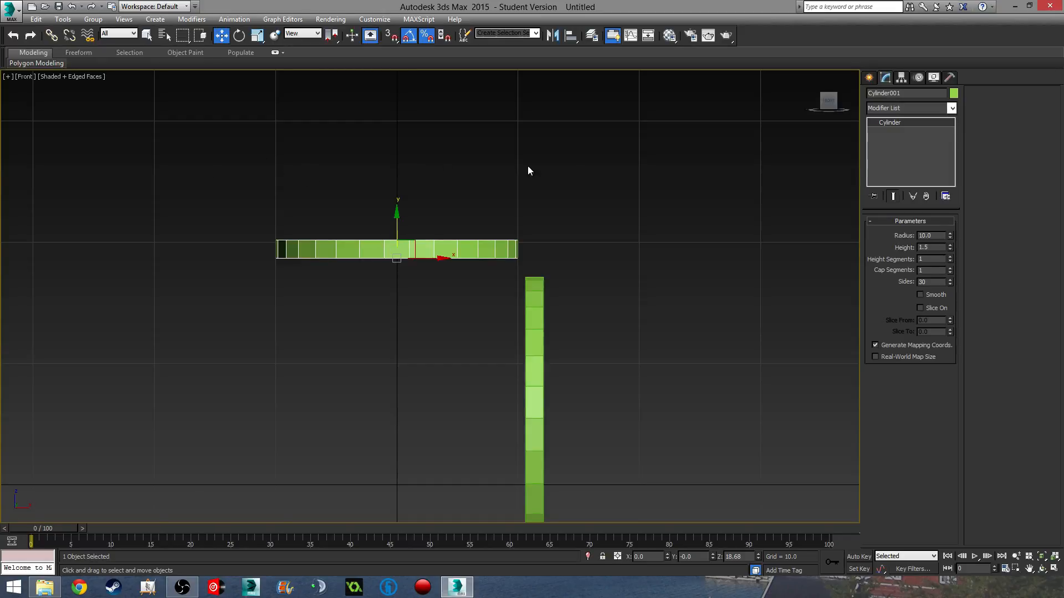
pyautogui.moveTo(526, 273); pyautogui.dragTo(538, 307, button='middle')
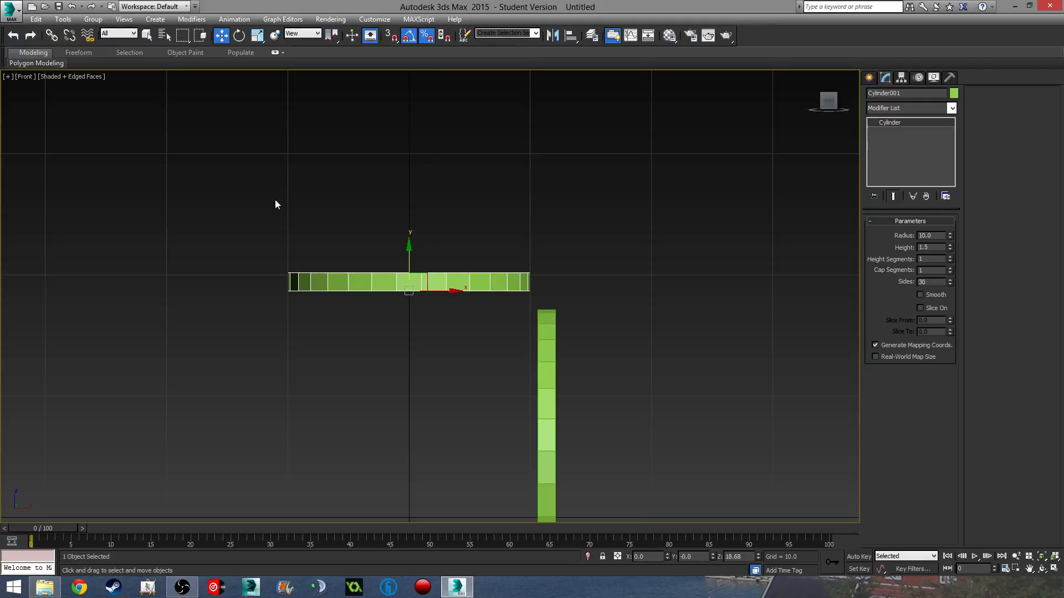
pyautogui.moveTo(590, 300); pyautogui.dragTo(624, 240, button='middle')
pyautogui.scroll(-2, 623, 250)
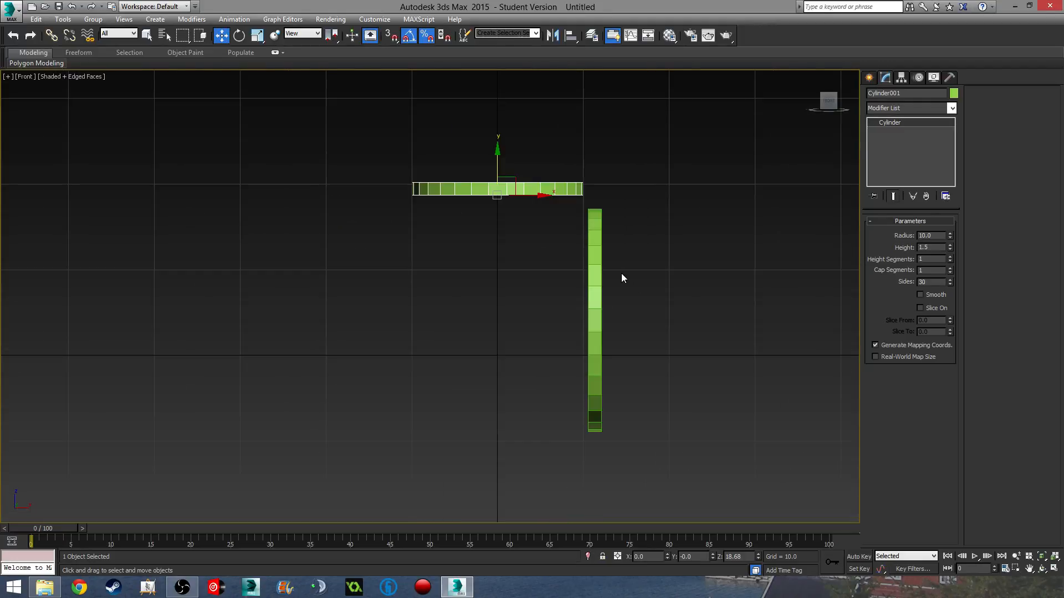
pyautogui.moveTo(574, 320); pyautogui.dragTo(562, 353, button='middle')
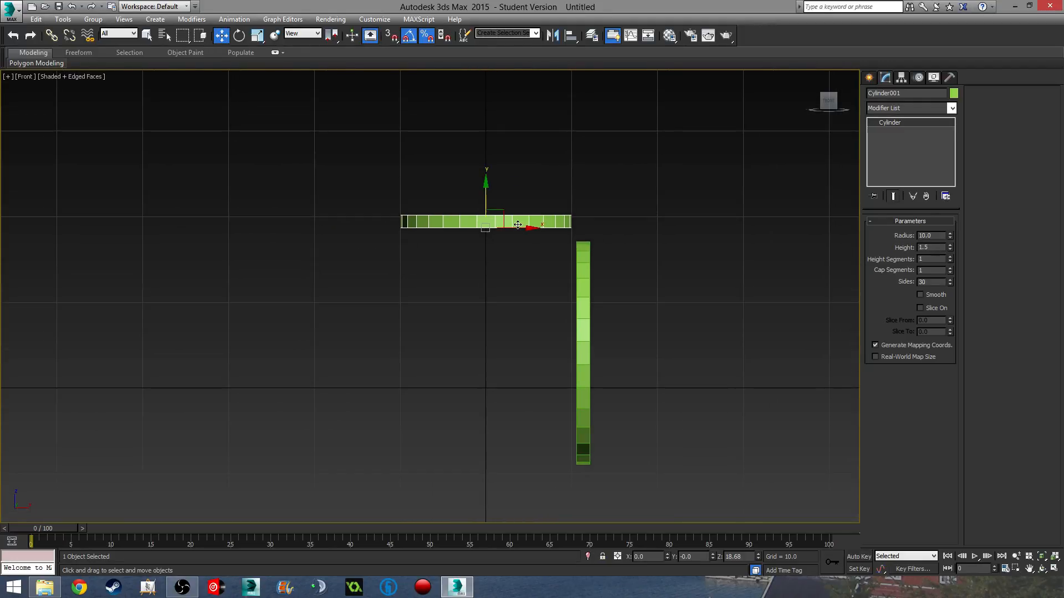
# Step: Isolate the larger upright disc and reset its Y rotation to 0 so it lies flat
pyautogui.click(586, 373)
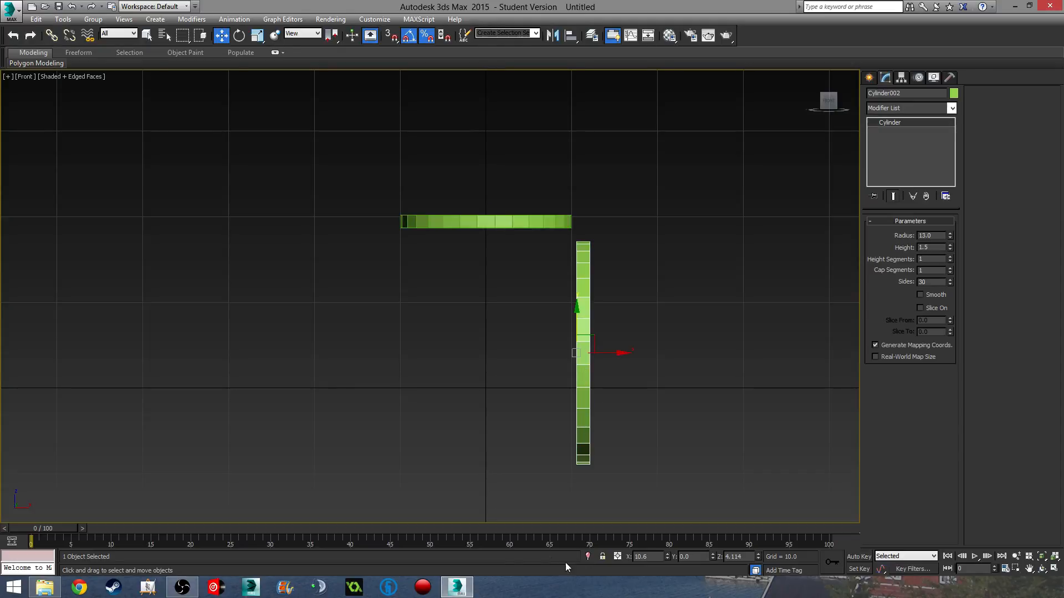
pyautogui.click(588, 557)
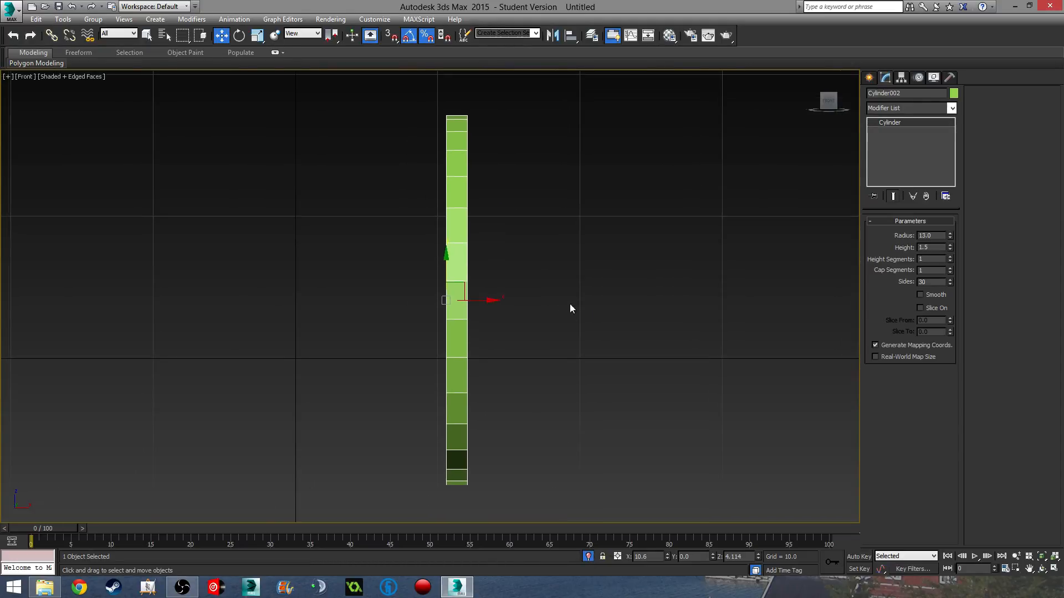
pyautogui.press('e')
pyautogui.doubleClick(687, 556)
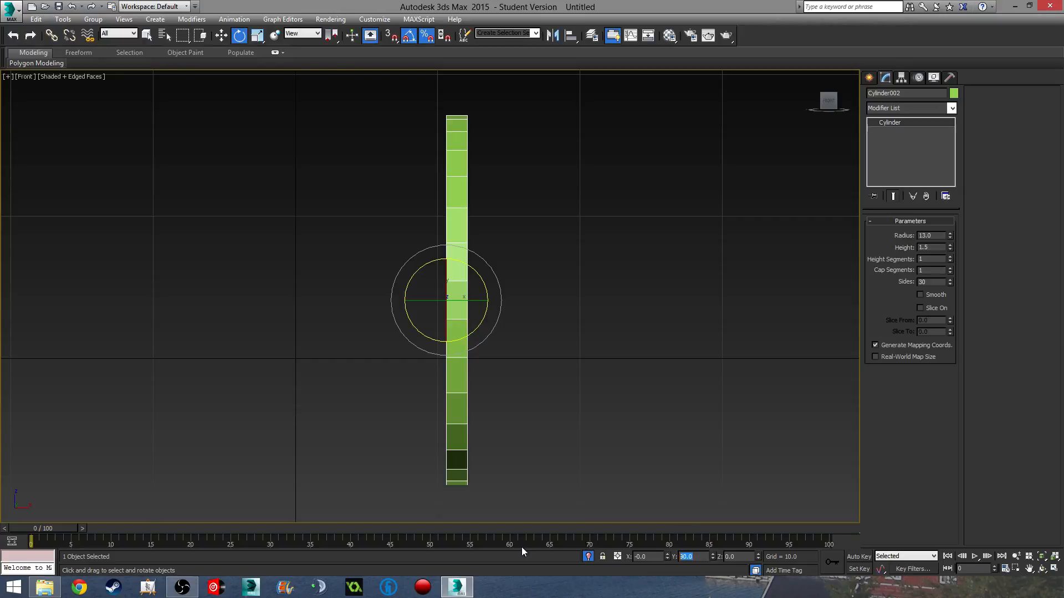
pyautogui.write('0')
pyautogui.press('Return')
pyautogui.keyDown('alt'); pyautogui.moveTo(475, 361); pyautogui.dragTo(427, 485, button='middle'); pyautogui.keyUp('alt')
pyautogui.scroll(5, 449, 376)
pyautogui.scroll(-3, 677, 288)
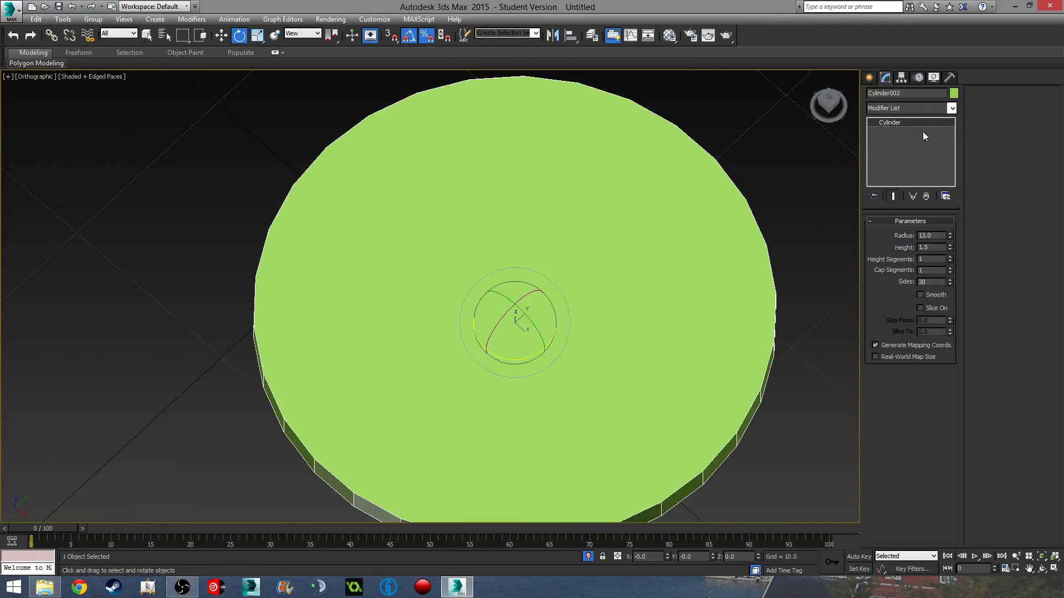
# Step: Convert the isolated disc to an Editable Poly and select both its top and bottom faces
pyautogui.rightClick(911, 120)
pyautogui.click(973, 215)
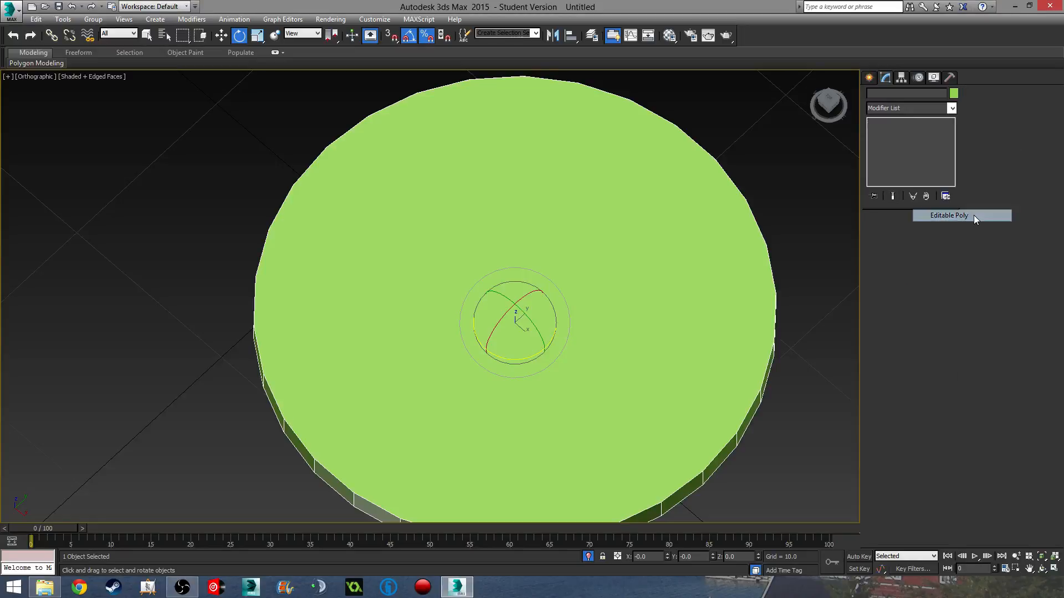
pyautogui.keyDown('alt'); pyautogui.moveTo(670, 398); pyautogui.dragTo(682, 311, button='middle'); pyautogui.keyUp('alt')
pyautogui.click(922, 233)
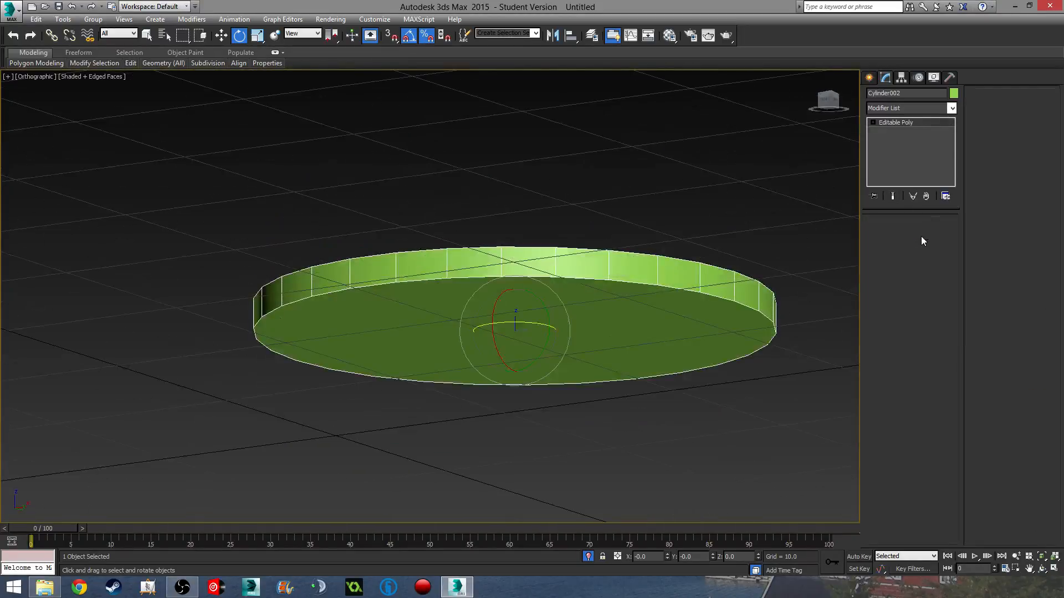
pyautogui.click(651, 349)
pyautogui.keyDown('alt'); pyautogui.moveTo(650, 349); pyautogui.dragTo(672, 385, button='middle'); pyautogui.keyUp('alt')
pyautogui.keyDown('ctrl'); pyautogui.click(672, 385); pyautogui.keyUp('ctrl')
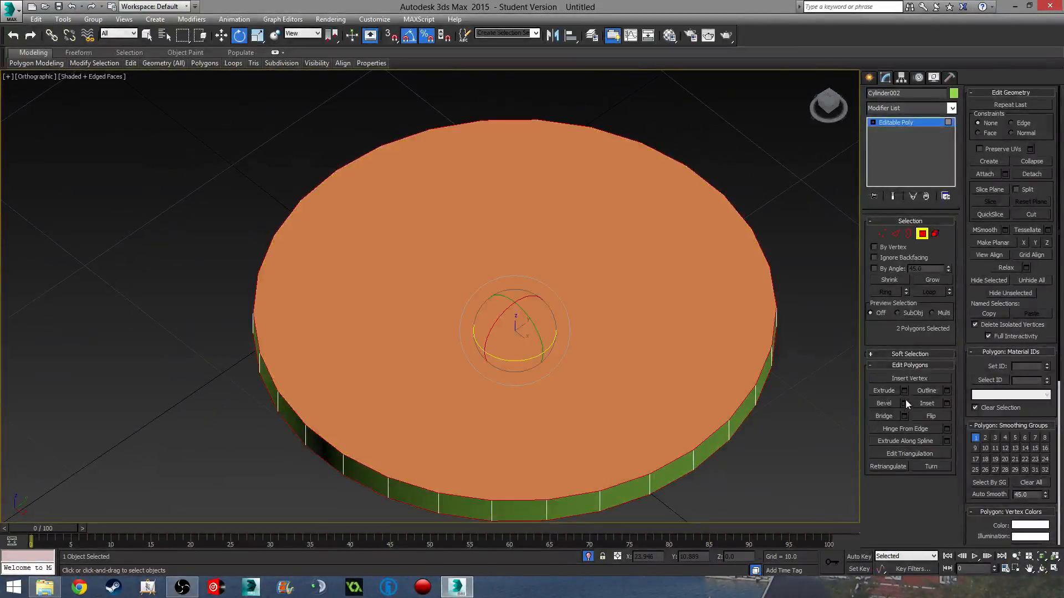
# Step: Inset the disc's two selected cap faces by 11.0
pyautogui.click(946, 403)
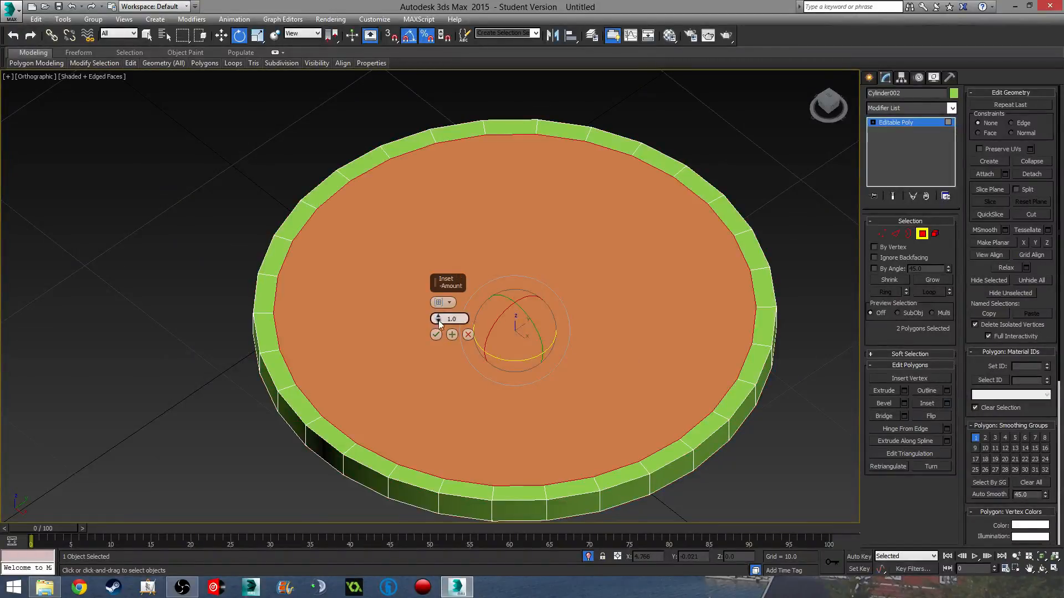
pyautogui.moveTo(438, 319); pyautogui.dragTo(464, 129)
pyautogui.moveTo(465, 129); pyautogui.dragTo(467, 112)
pyautogui.keyDown('alt'); pyautogui.moveTo(537, 391); pyautogui.dragTo(501, 442, button='middle'); pyautogui.keyUp('alt')
pyautogui.moveTo(438, 320); pyautogui.dragTo(436, 302)
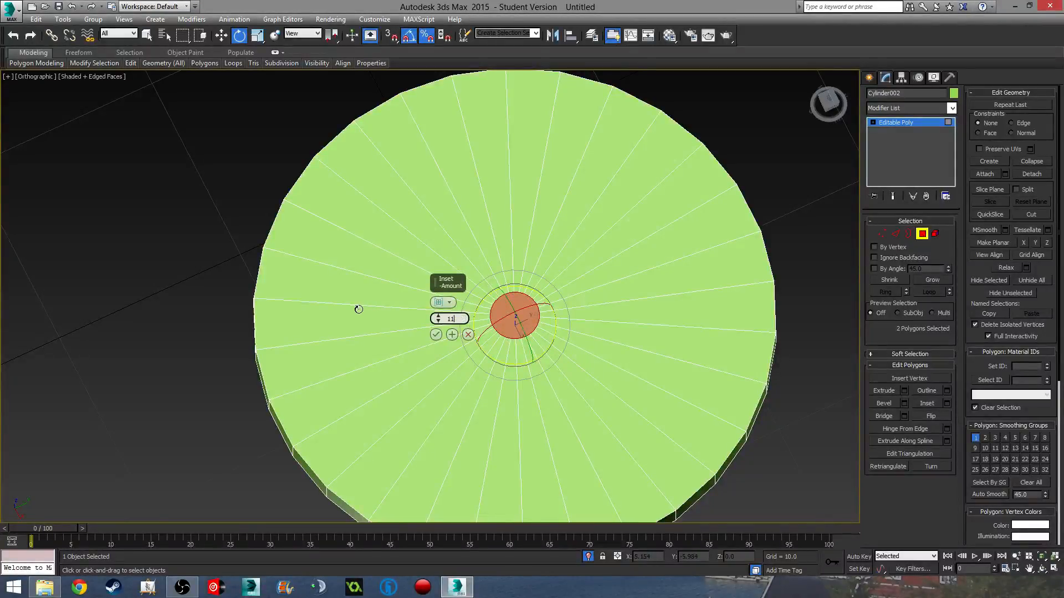
pyautogui.write('.0')
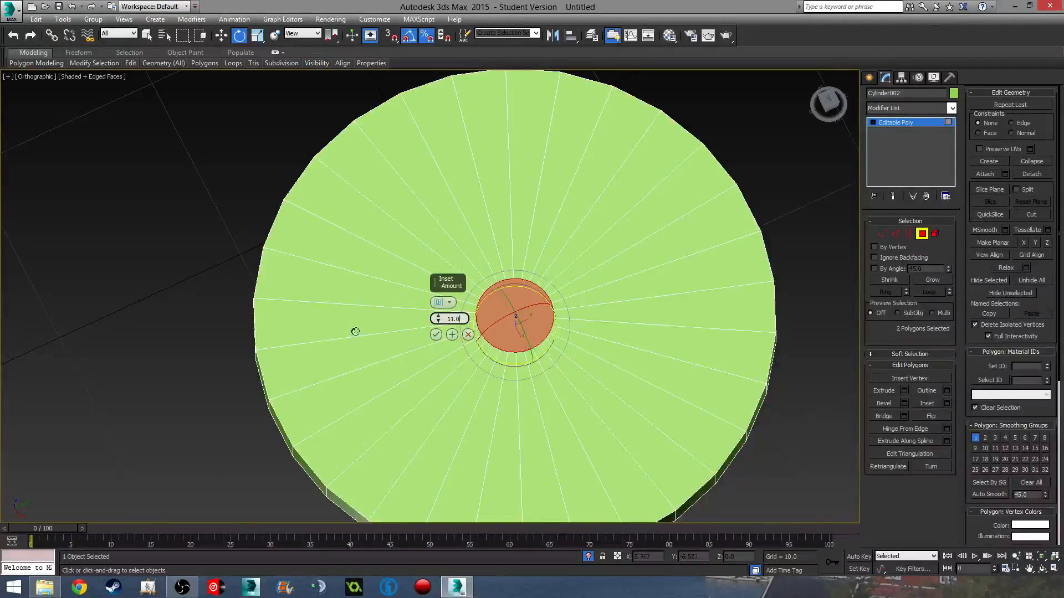
pyautogui.click(436, 335)
# Step: Bridge the two inset faces to cut a round hole through the disc's centre and clear the selection
pyautogui.keyDown('alt'); pyautogui.moveTo(547, 365); pyautogui.dragTo(463, 354, button='middle'); pyautogui.keyUp('alt')
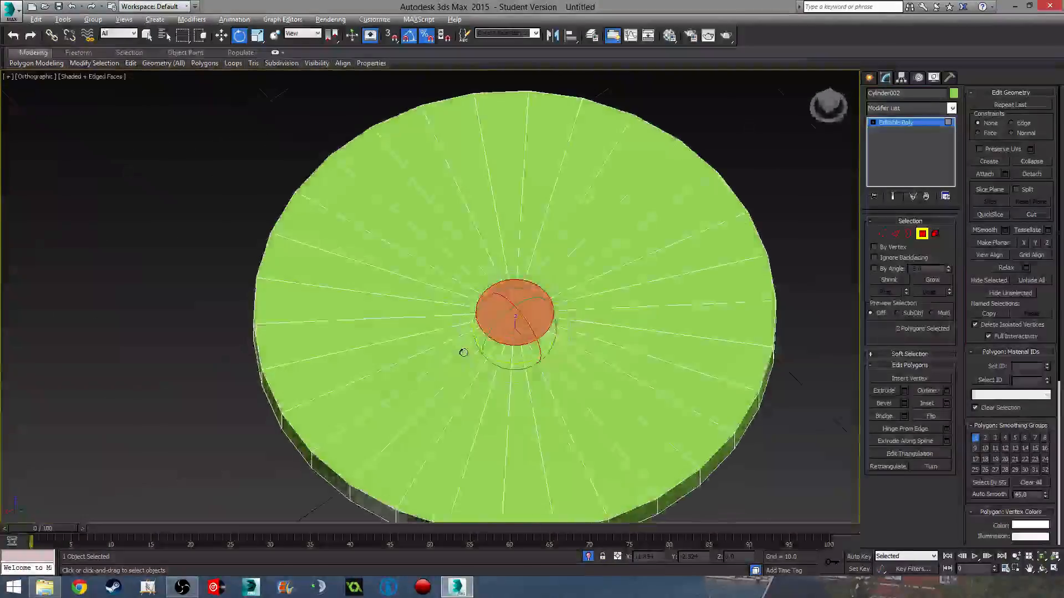
pyautogui.click(904, 416)
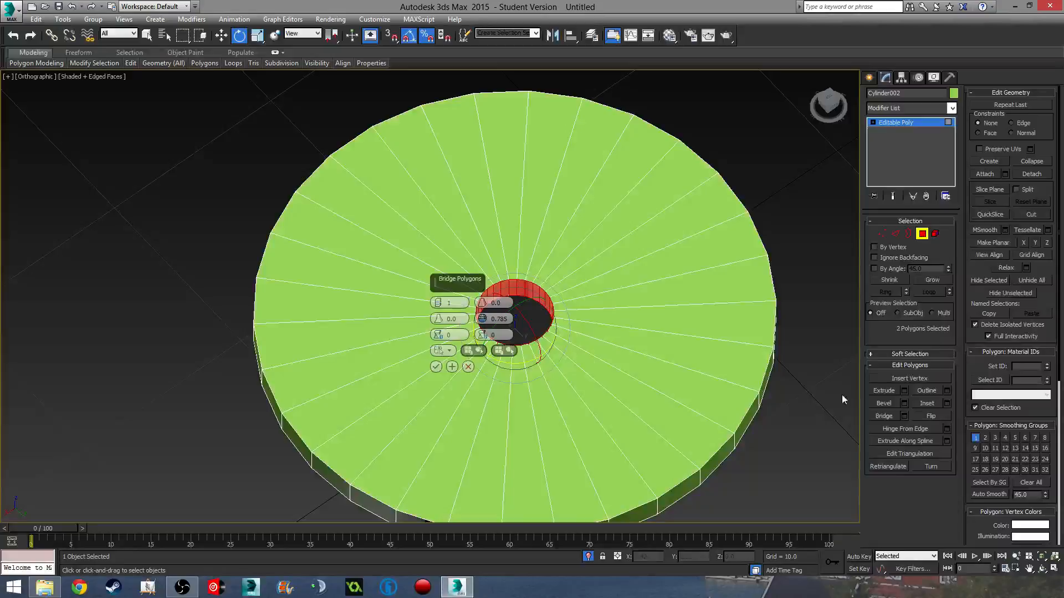
pyautogui.click(436, 367)
pyautogui.click(832, 352)
# Step: Leave polygon editing and move the holed disc to the origin at X 0, Y 0, Z 0
pyautogui.moveTo(638, 403); pyautogui.dragTo(536, 340, button='middle')
pyautogui.scroll(-2, 591, 463)
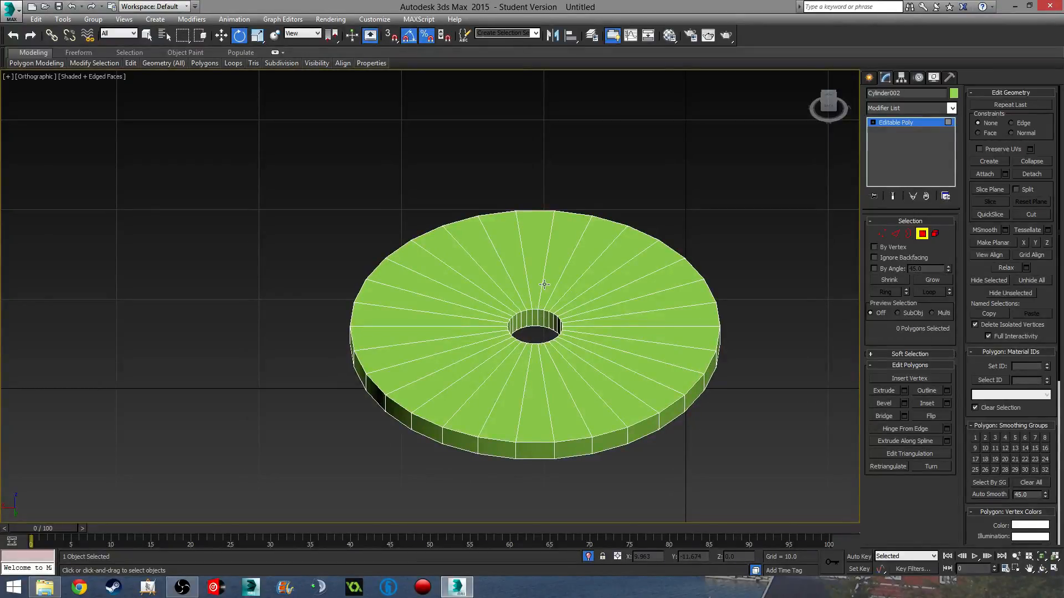
pyautogui.moveTo(547, 305); pyautogui.dragTo(568, 327, button='middle')
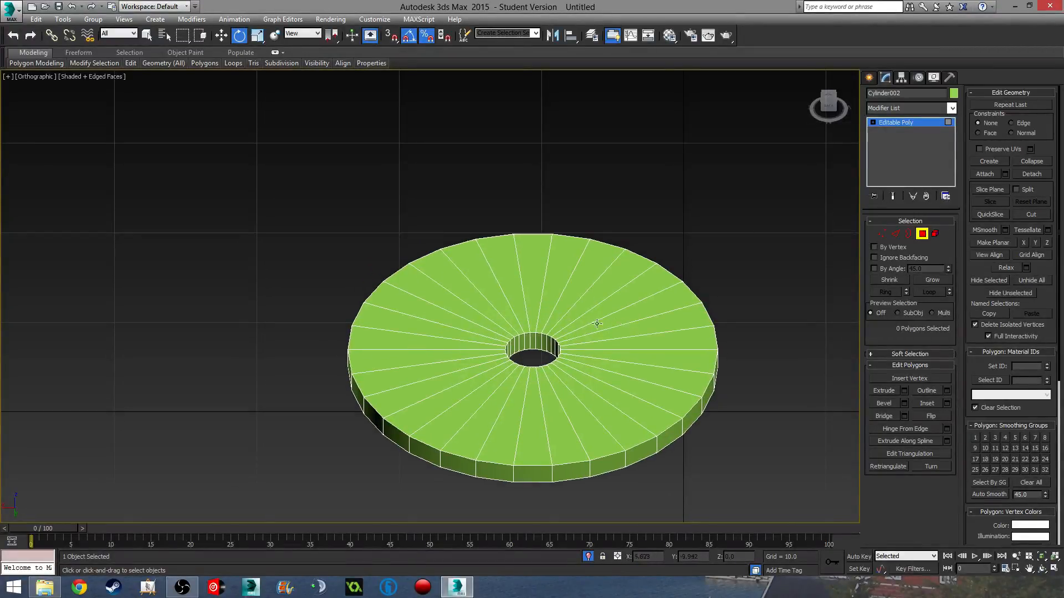
pyautogui.scroll(6, 596, 323)
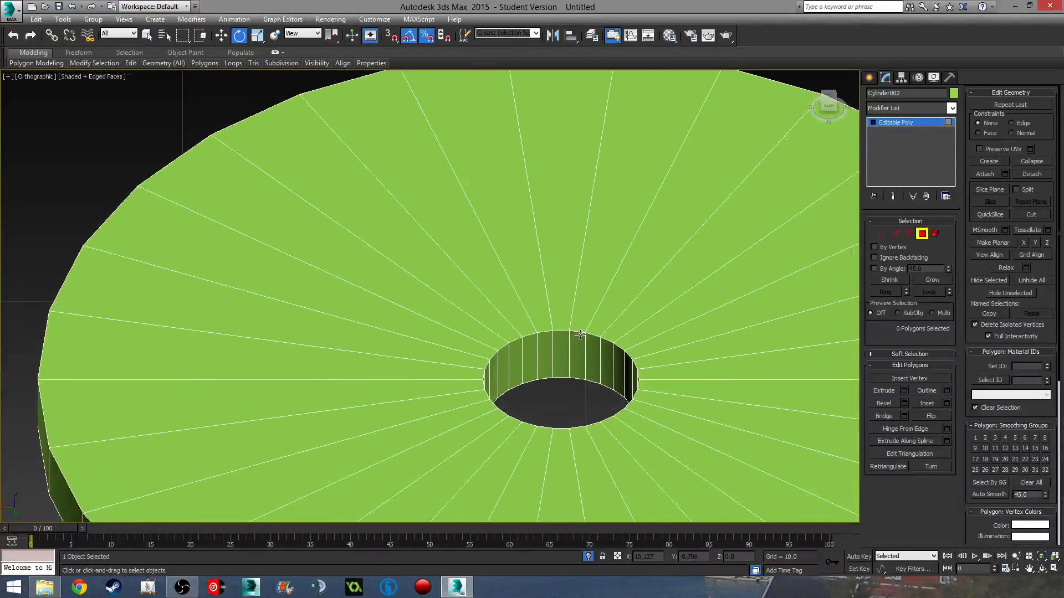
pyautogui.press('t')
pyautogui.scroll(6, 576, 341)
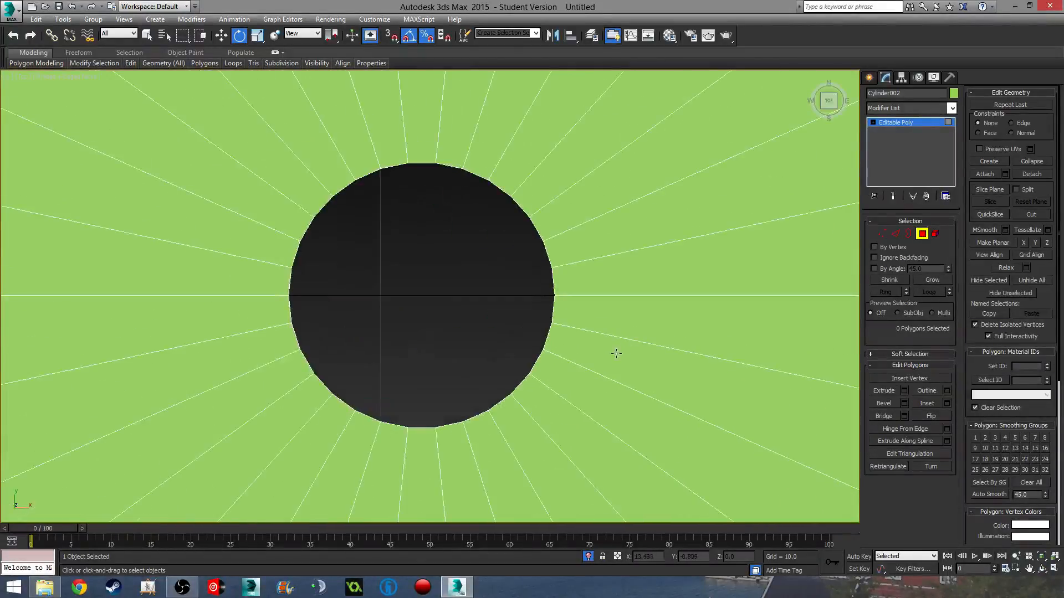
pyautogui.scroll(-10, 616, 353)
pyautogui.press('w')
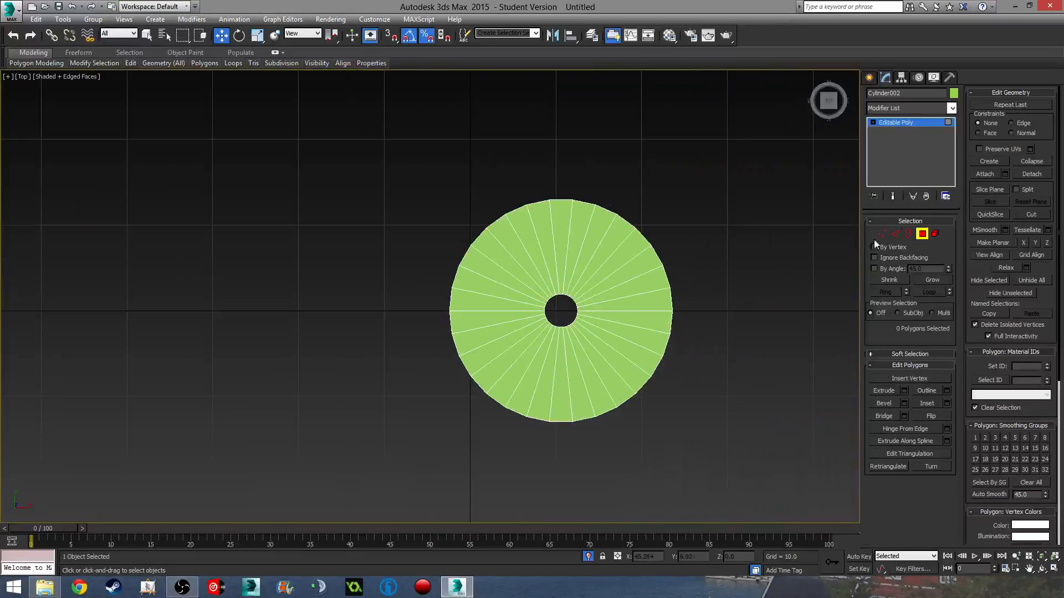
pyautogui.click(924, 235)
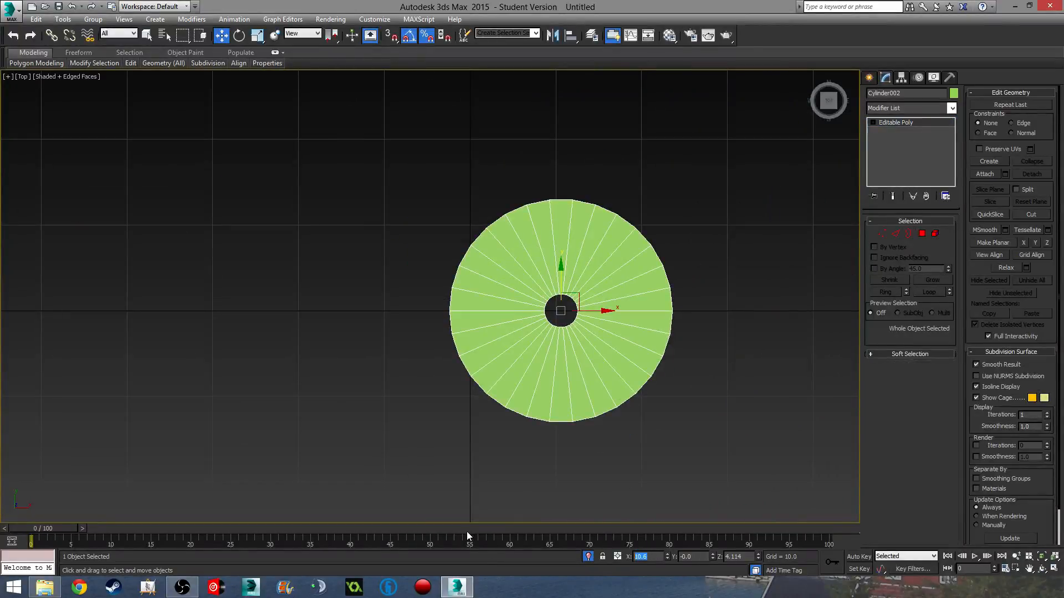
pyautogui.write('0')
pyautogui.press('Tab')
pyautogui.write('0')
pyautogui.press('Tab')
pyautogui.write('0')
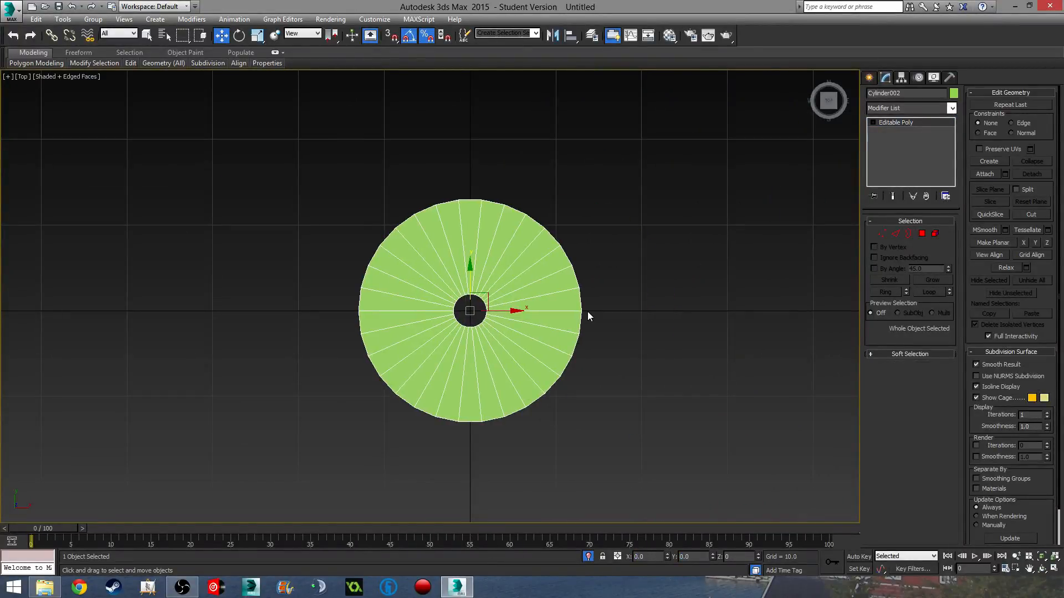
# Step: Create a cylinder centred on the disc's hole, about 2.7 in radius and 0.6 high, with the view in wireframe
pyautogui.moveTo(489, 294); pyautogui.dragTo(553, 314, button='middle')
pyautogui.scroll(10, 550, 317)
pyautogui.moveTo(508, 387); pyautogui.dragTo(511, 287, button='middle')
pyautogui.scroll(-2, 511, 286)
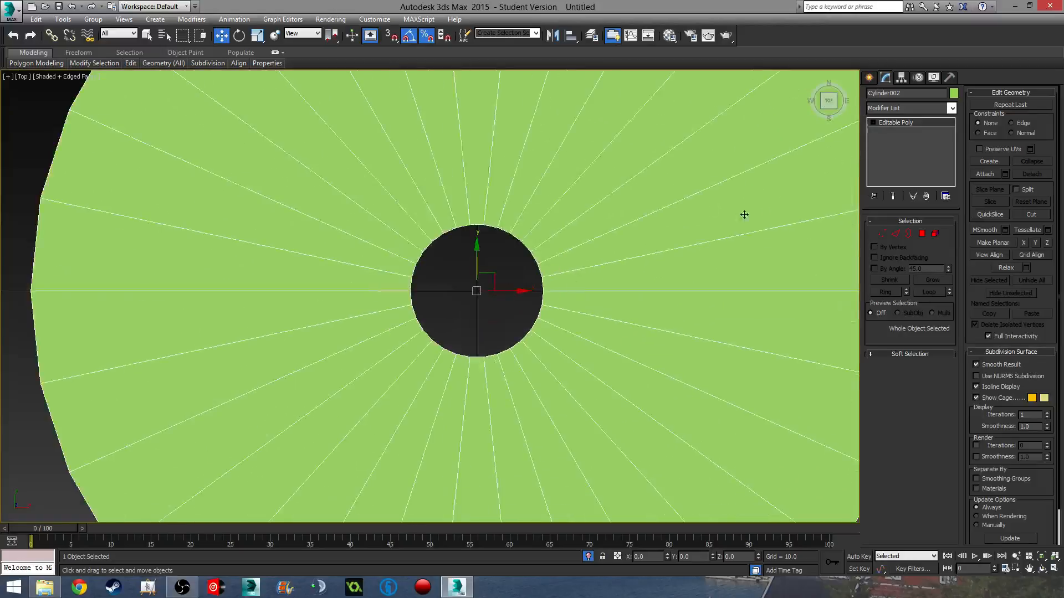
pyautogui.click(869, 77)
pyautogui.click(889, 171)
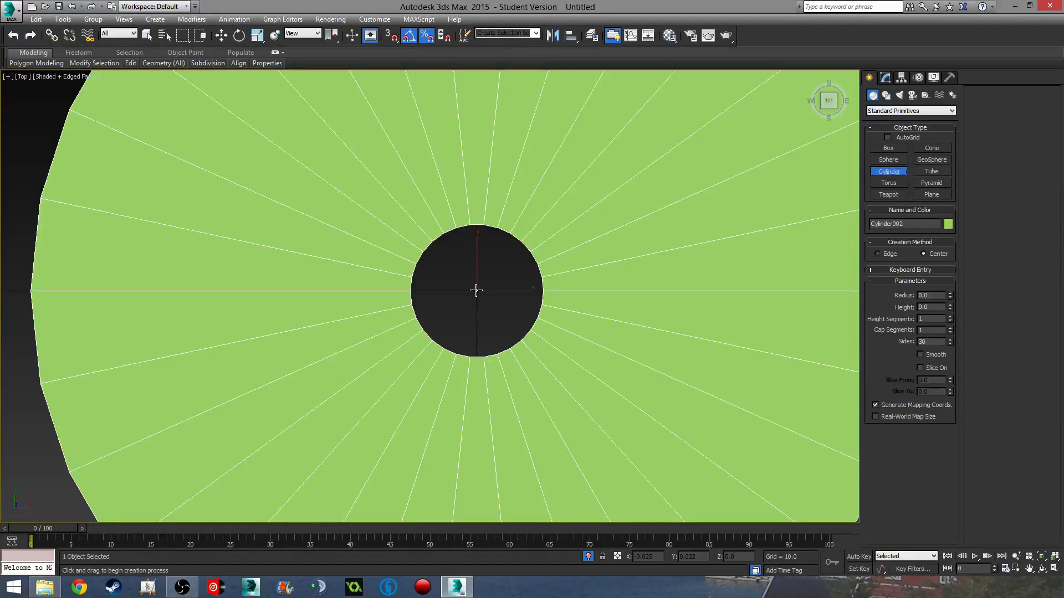
pyautogui.moveTo(477, 290); pyautogui.dragTo(506, 378)
pyautogui.press('F3')
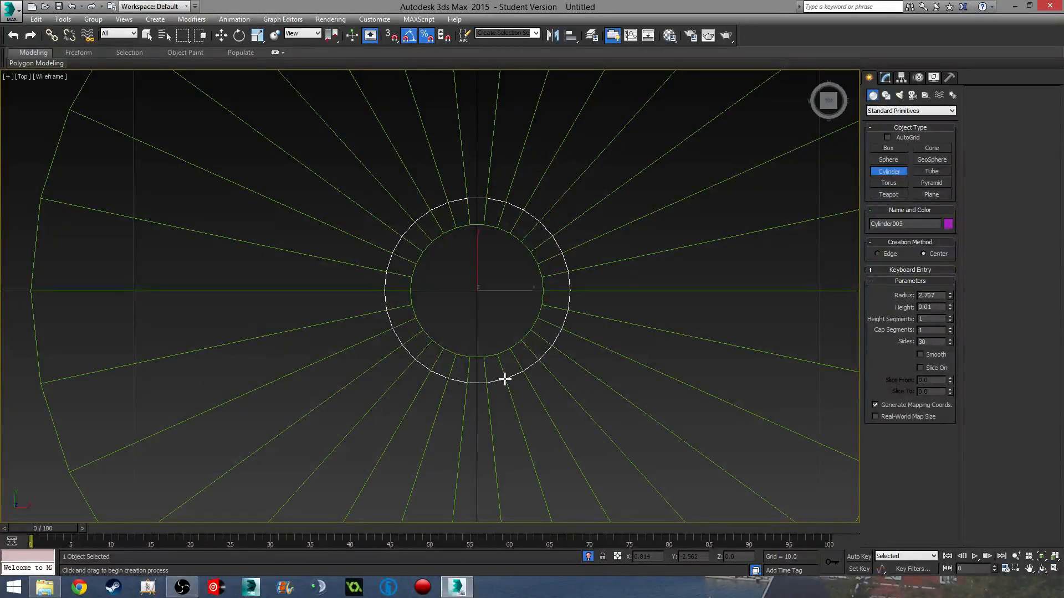
pyautogui.click(510, 359)
pyautogui.moveTo(664, 367); pyautogui.dragTo(676, 351, button='middle')
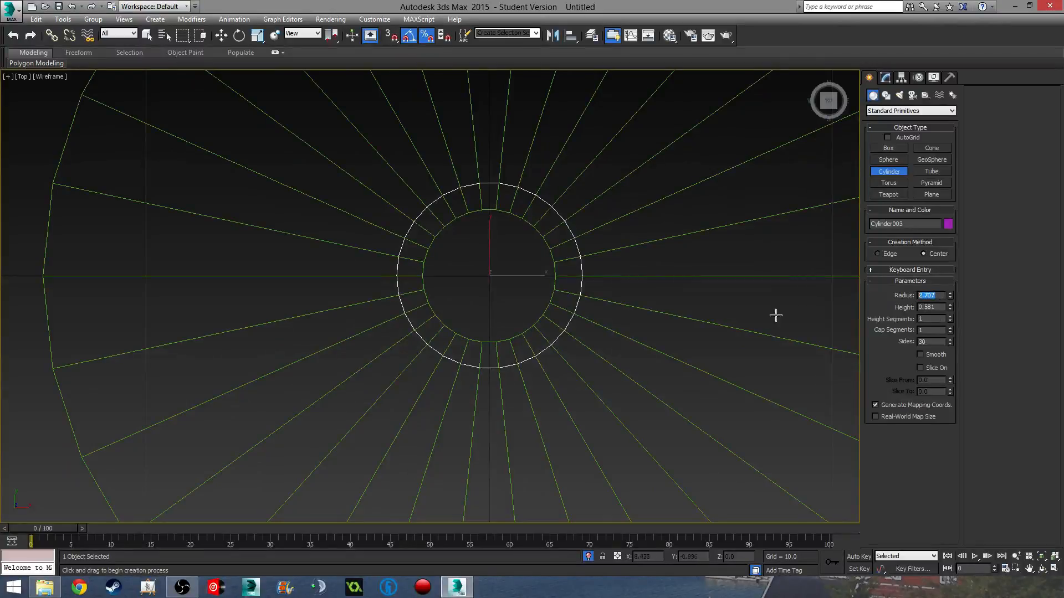
# Step: Set the new cylinder's radius to 3 and its height to 1
pyautogui.write('3')
pyautogui.press('Return')
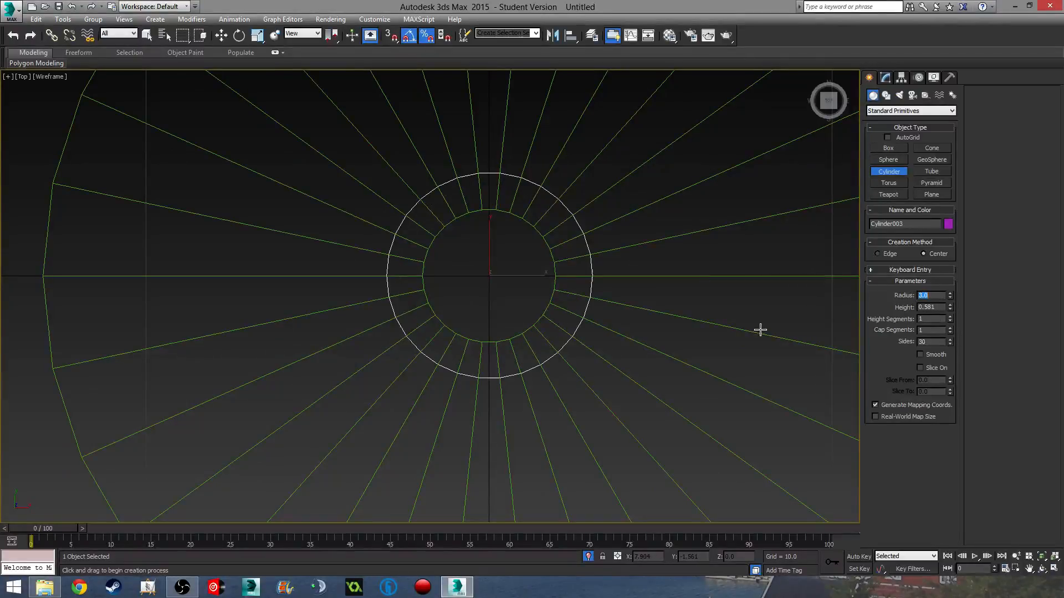
pyautogui.doubleClick(932, 306)
pyautogui.write('1')
pyautogui.press('Return')
# Step: Raise the small cylinder to a Z position of about 1.51 so it rests on the disc's top face
pyautogui.keyDown('alt'); pyautogui.moveTo(575, 369); pyautogui.dragTo(566, 284, button='middle'); pyautogui.keyUp('alt')
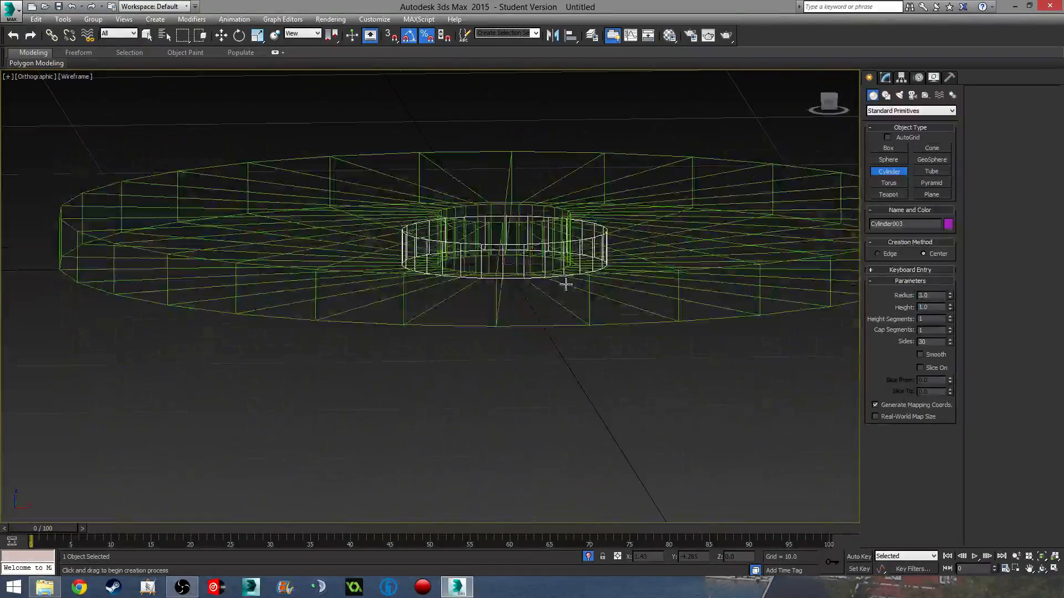
pyautogui.press('w')
pyautogui.moveTo(501, 235); pyautogui.dragTo(497, 192)
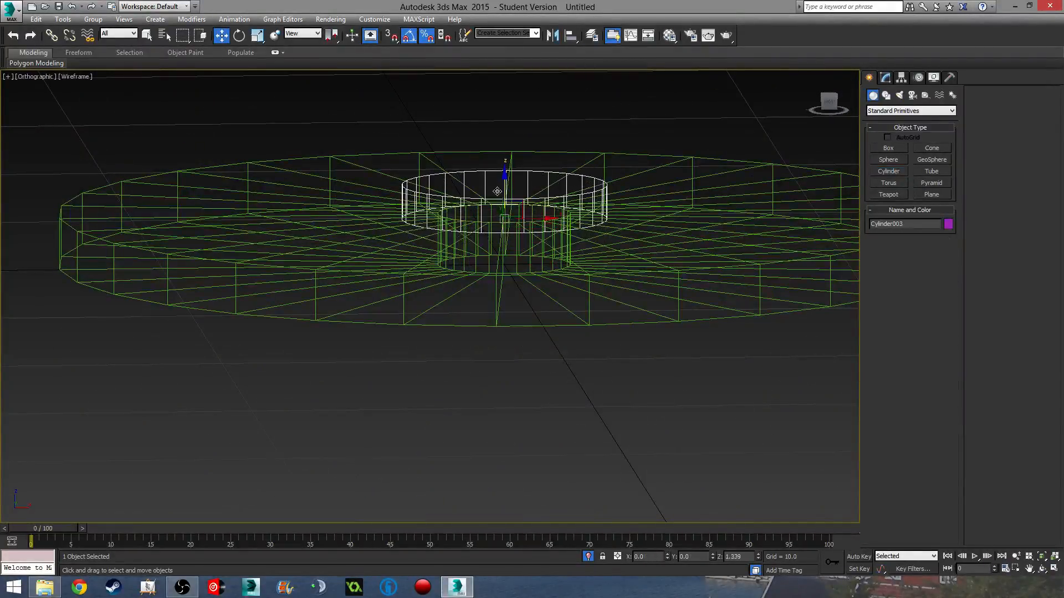
pyautogui.press('f')
pyautogui.scroll(5, 415, 277)
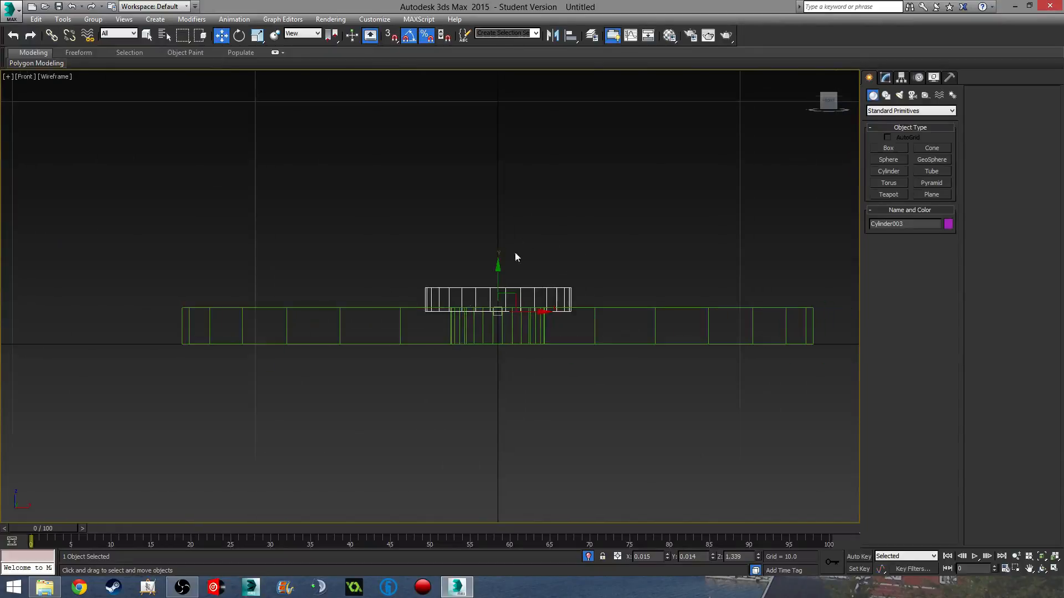
pyautogui.moveTo(549, 285); pyautogui.dragTo(546, 275)
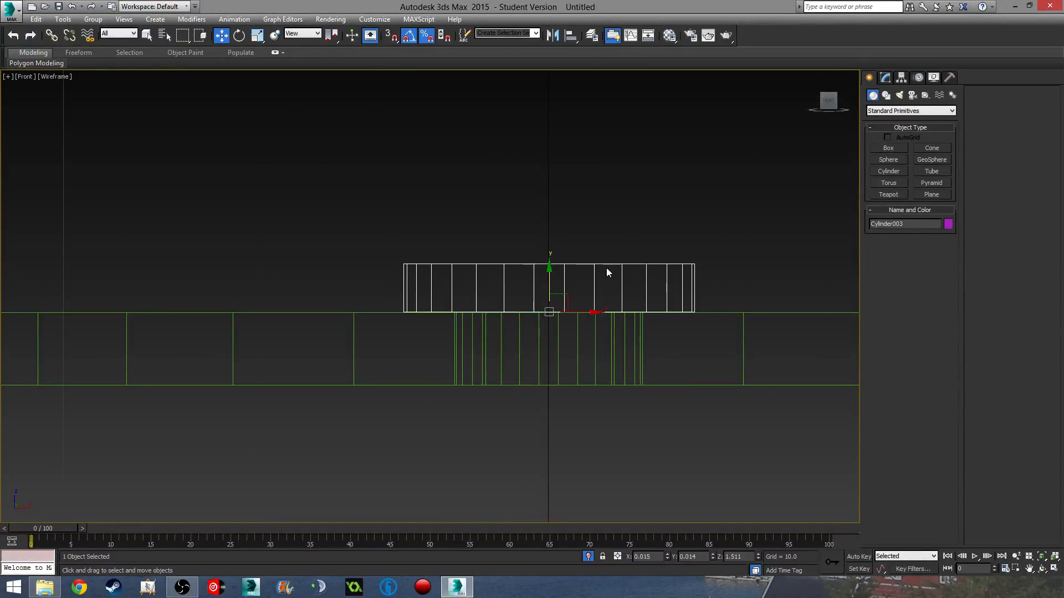
pyautogui.moveTo(608, 273); pyautogui.dragTo(608, 341, button='middle')
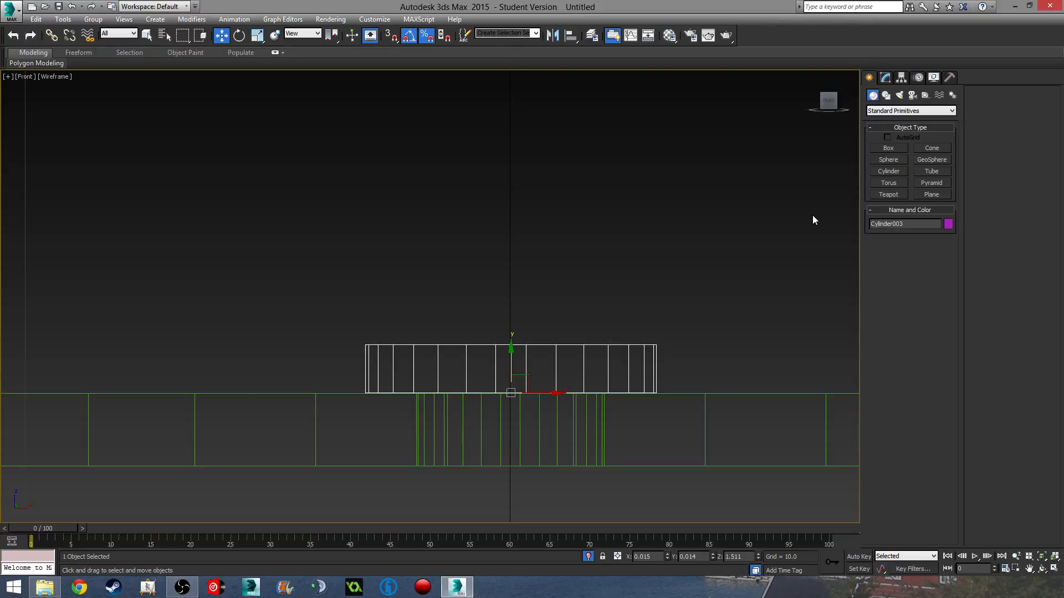
# Step: Increase the small central cylinder's height to 5
pyautogui.click(885, 77)
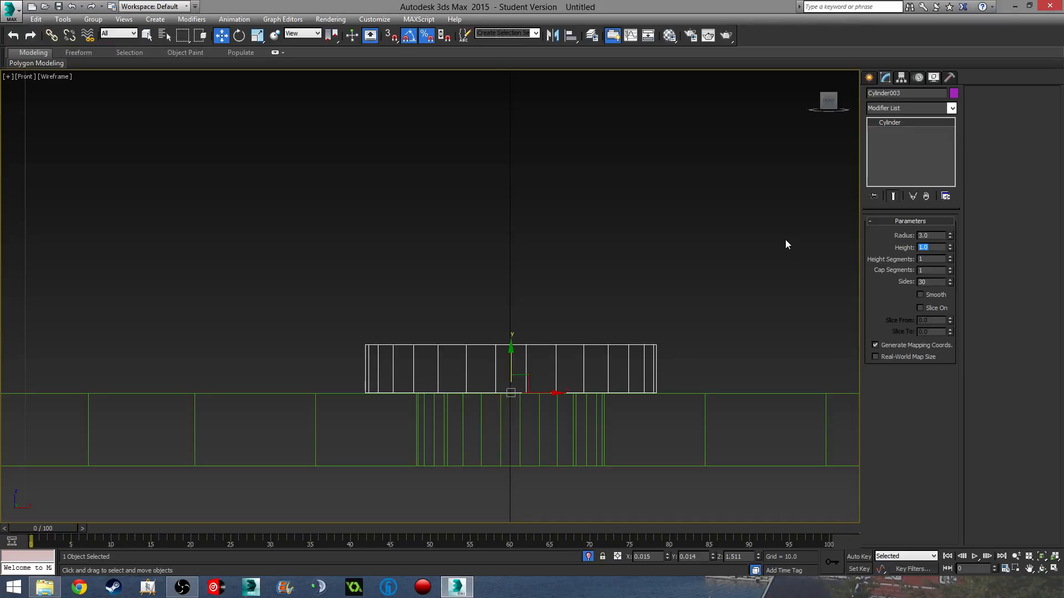
pyautogui.write('5')
pyautogui.press('Return')
pyautogui.scroll(-4, 649, 233)
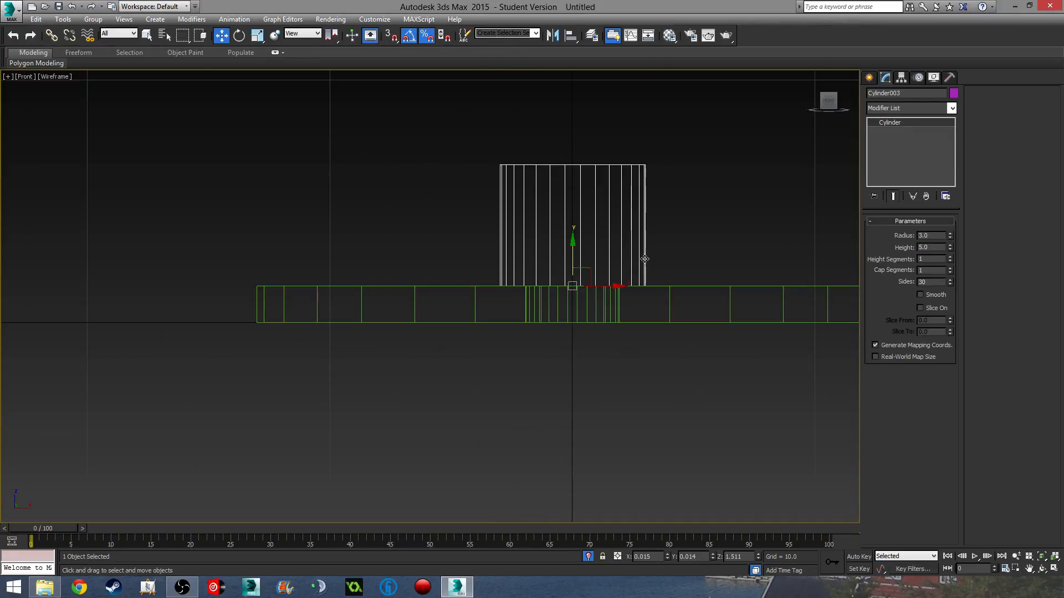
pyautogui.keyDown('alt'); pyautogui.moveTo(644, 258); pyautogui.dragTo(605, 277, button='middle'); pyautogui.keyUp('alt')
pyautogui.scroll(4, 616, 233)
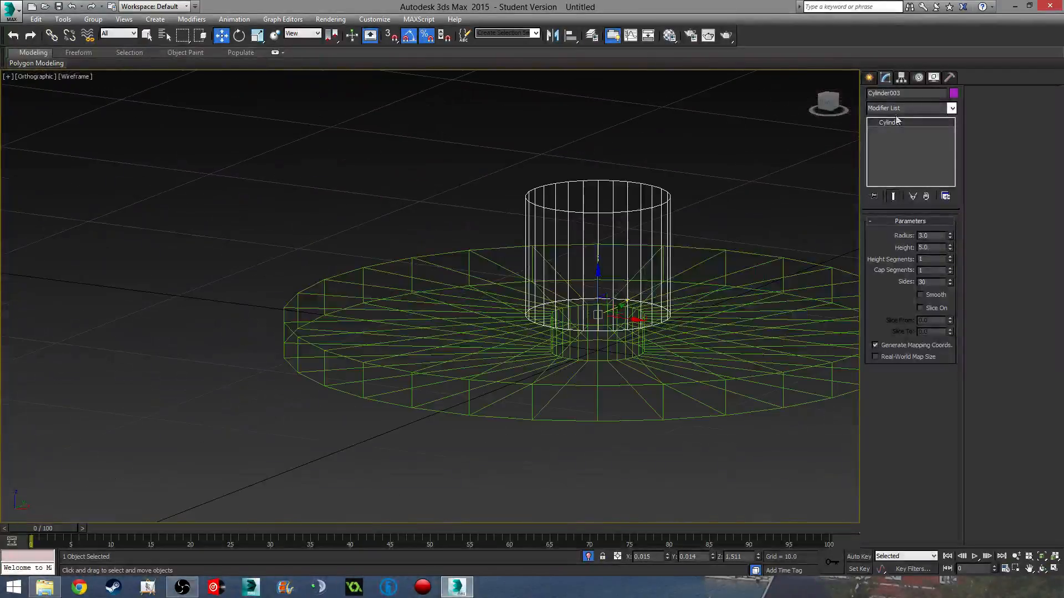
# Step: Convert the central cylinder to an Editable Poly and return to shaded display in the front view
pyautogui.rightClick(902, 123)
pyautogui.click(960, 216)
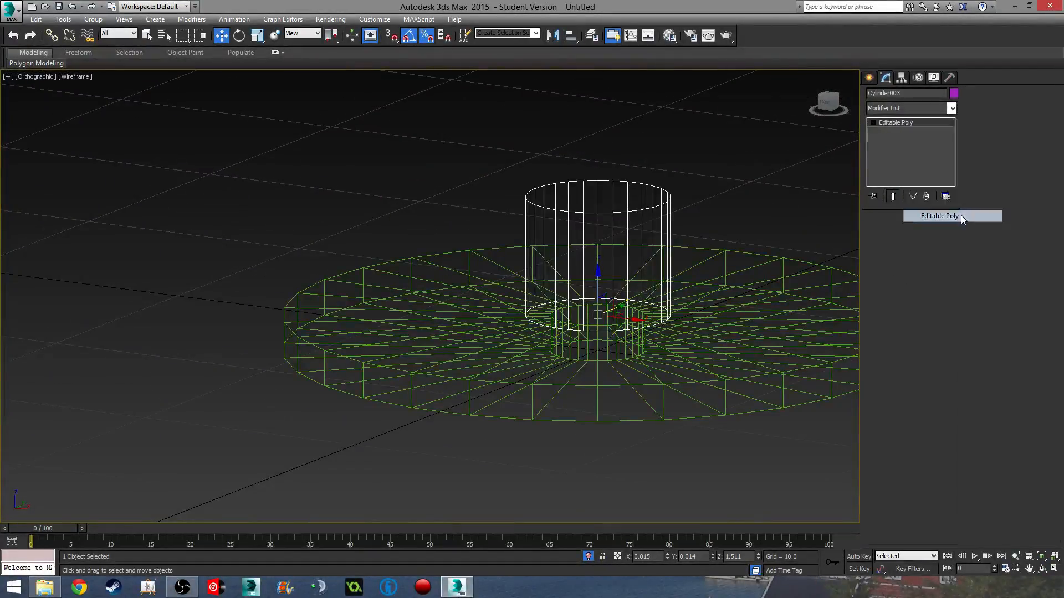
pyautogui.press('f')
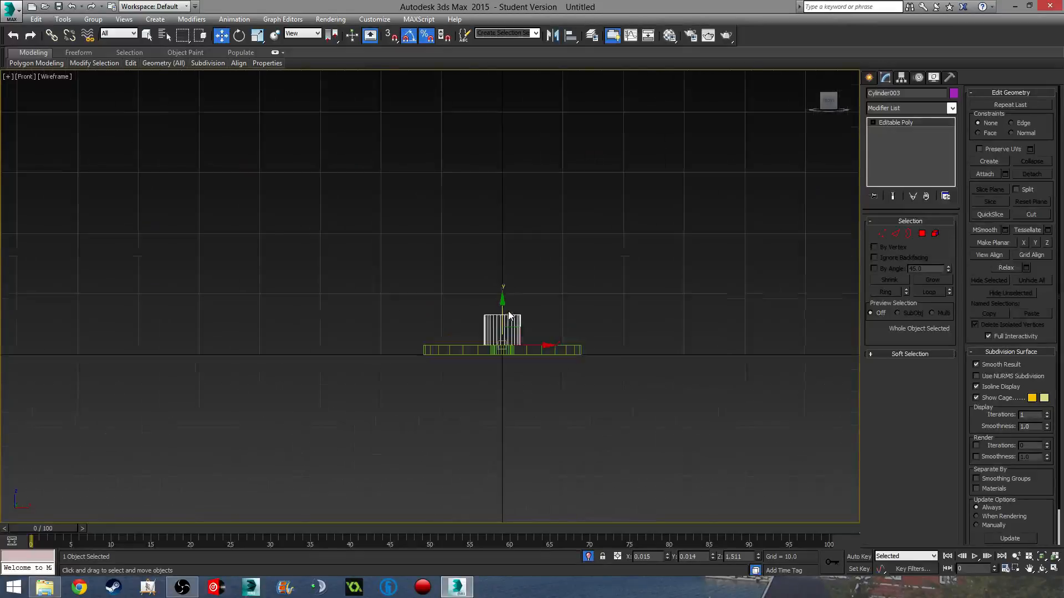
pyautogui.scroll(4, 509, 314)
pyautogui.moveTo(515, 387); pyautogui.dragTo(517, 404, button='middle')
pyautogui.press('F3')
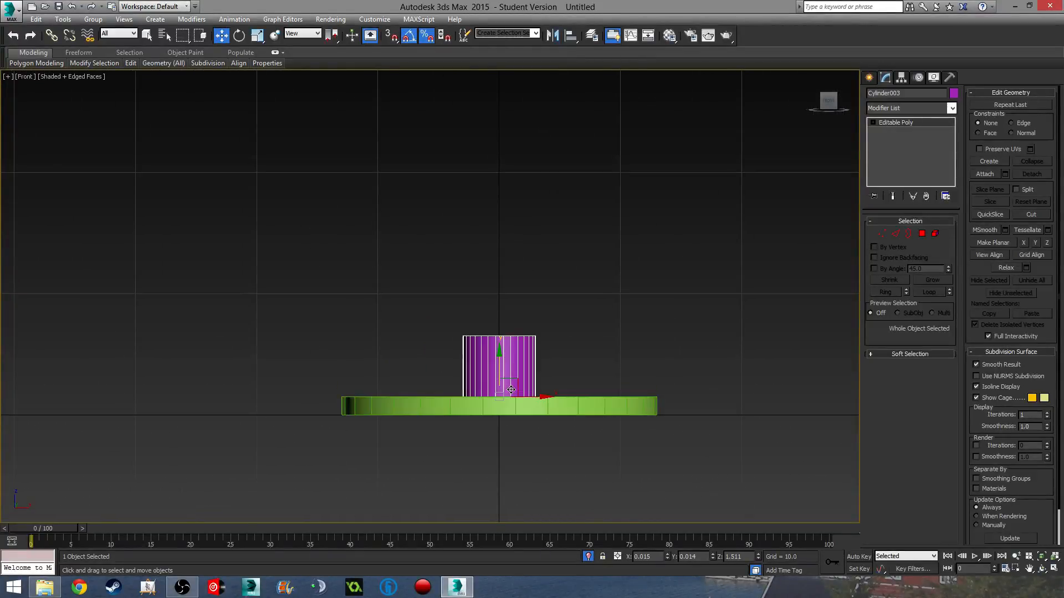
# Step: Connect the cylinder's vertical edges with one edge loop, sliding it upward by 41
pyautogui.scroll(7, 492, 382)
pyautogui.moveTo(513, 358)
pyautogui.mouseDown(button='middle')
pyautogui.moveTo(525, 382)
pyautogui.moveTo(546, 335)
pyautogui.moveTo(518, 343)
pyautogui.mouseUp(button='middle')
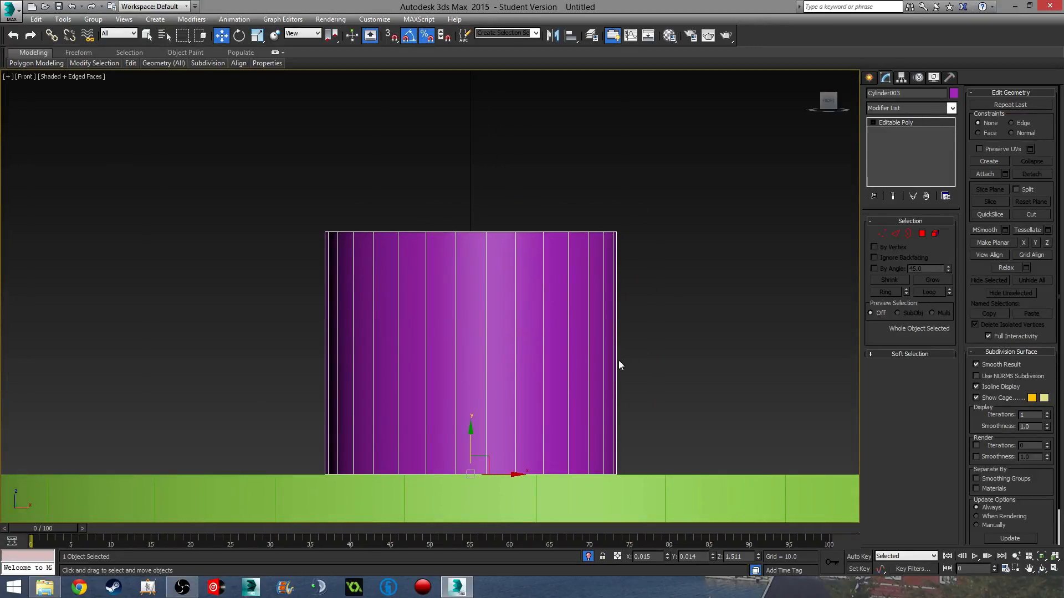
pyautogui.moveTo(618, 361); pyautogui.dragTo(612, 364, button='middle')
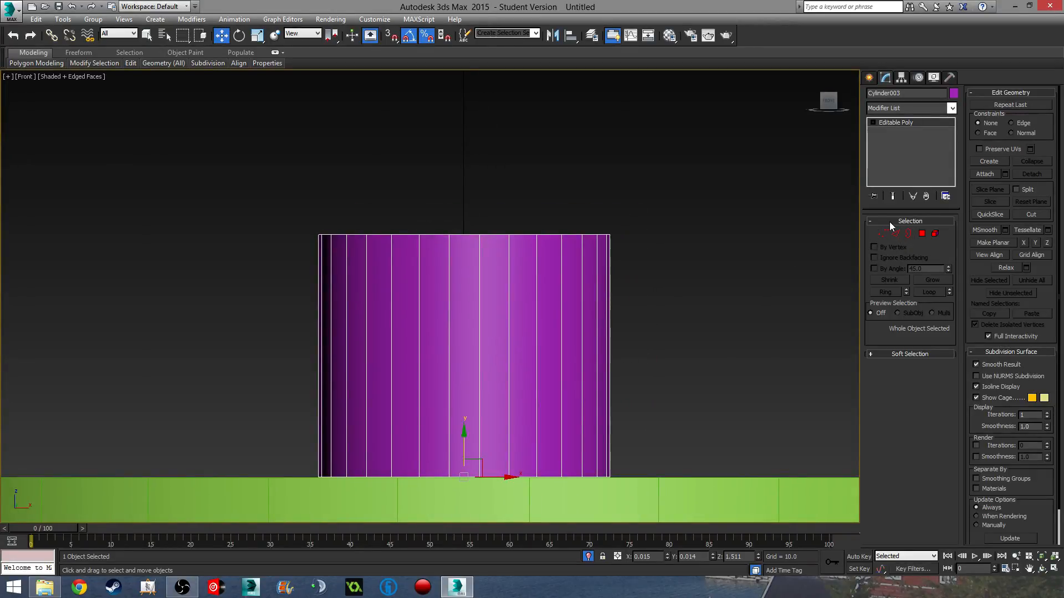
pyautogui.click(895, 233)
pyautogui.moveTo(749, 271); pyautogui.dragTo(19, 321)
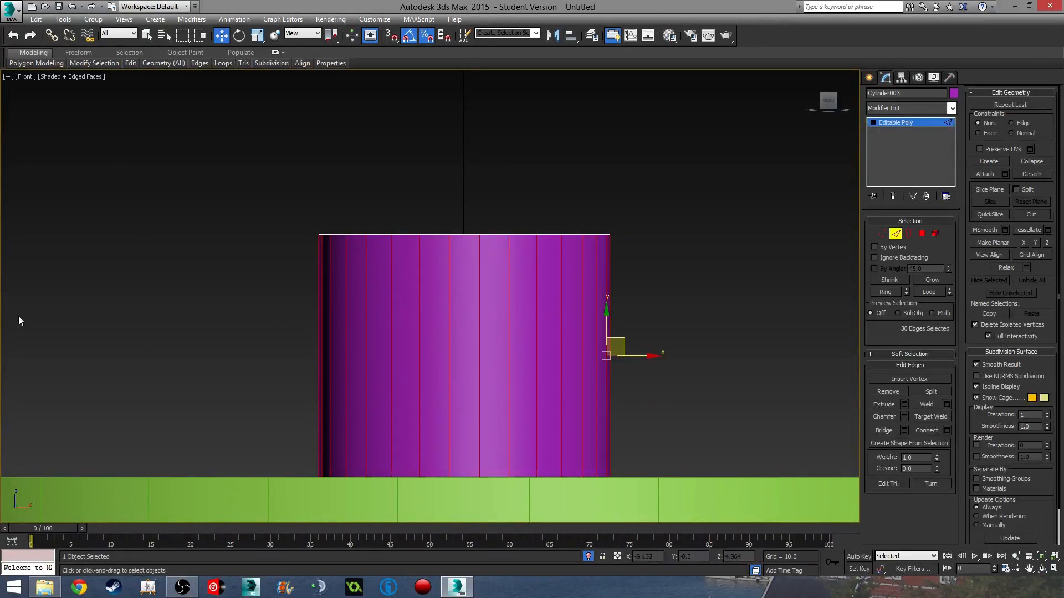
pyautogui.click(947, 431)
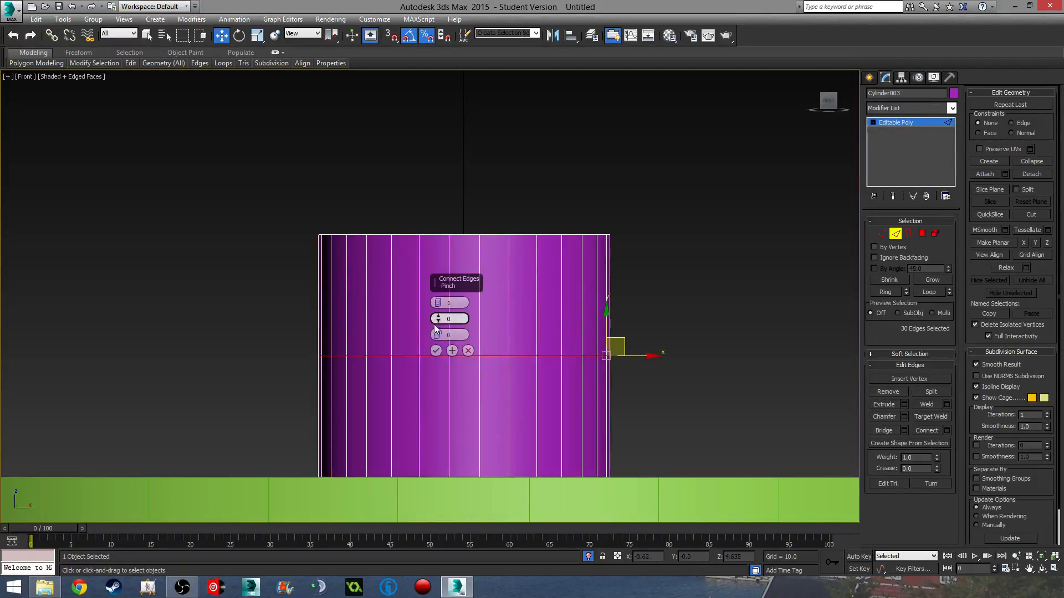
pyautogui.moveTo(438, 335); pyautogui.dragTo(444, 238)
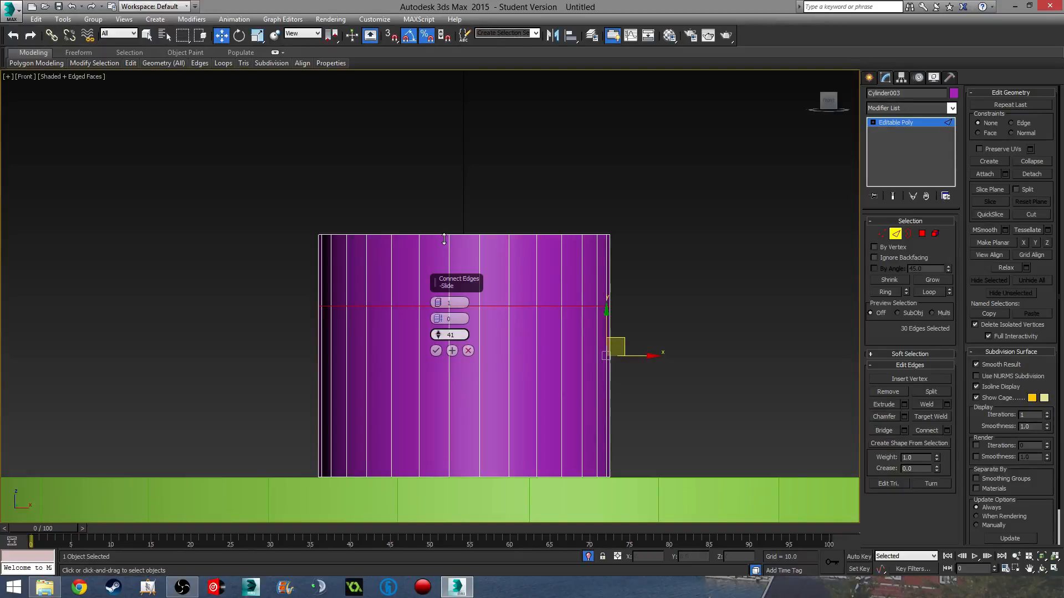
pyautogui.click(436, 350)
pyautogui.moveTo(629, 312); pyautogui.dragTo(525, 363, button='middle')
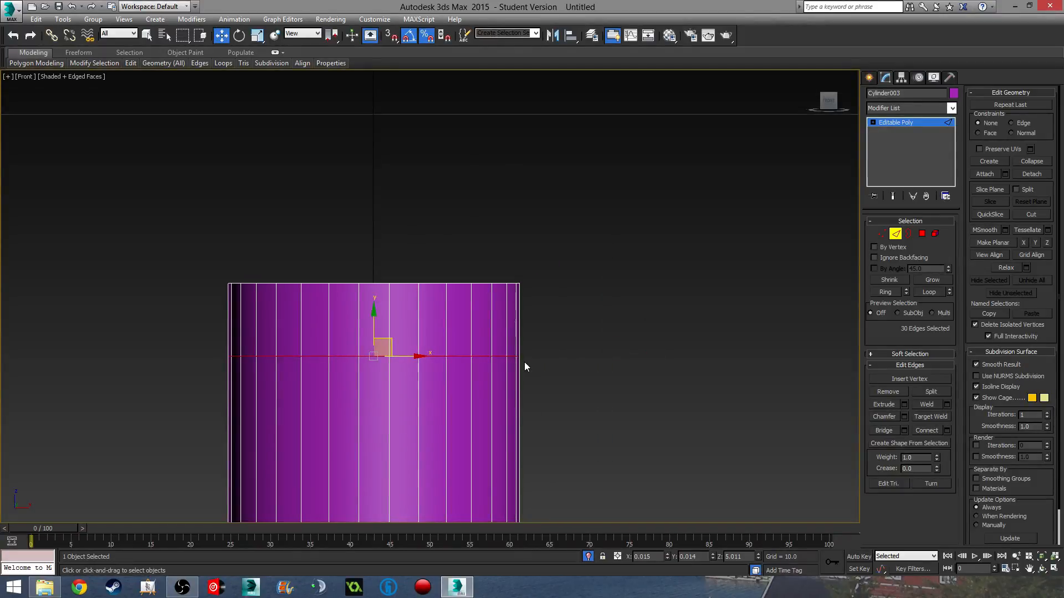
pyautogui.scroll(-4, 496, 346)
pyautogui.scroll(6, 473, 375)
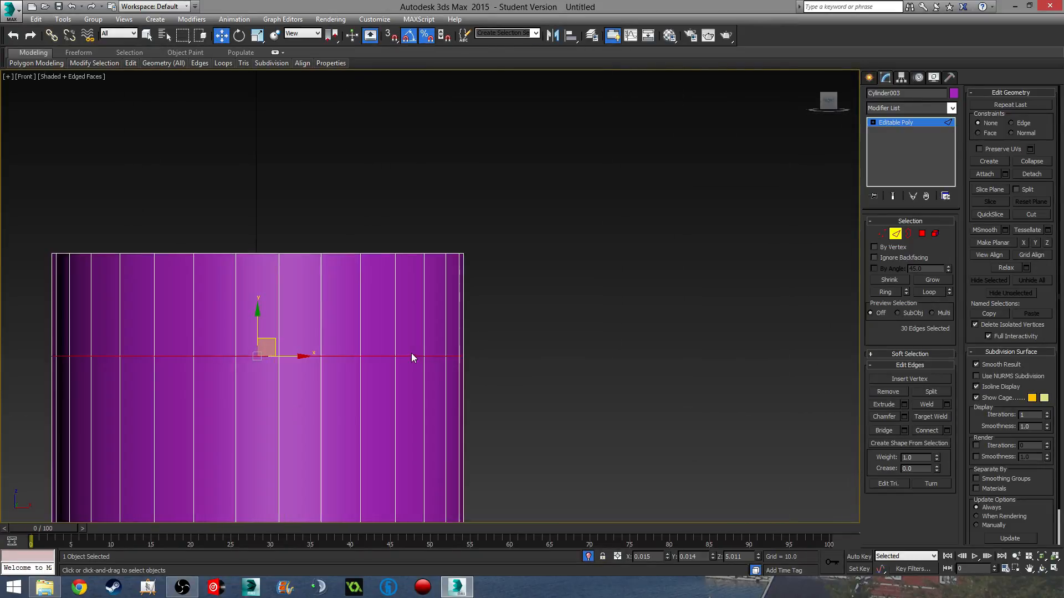
pyautogui.scroll(-4, 543, 309)
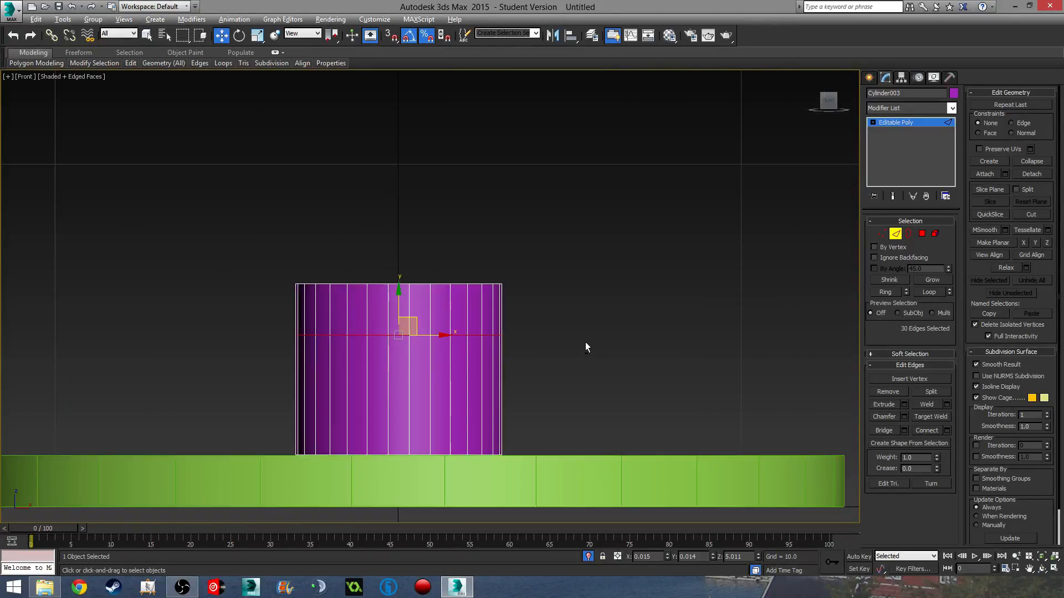
pyautogui.keyDown('alt'); pyautogui.moveTo(585, 341); pyautogui.dragTo(557, 370, button='middle'); pyautogui.keyUp('alt')
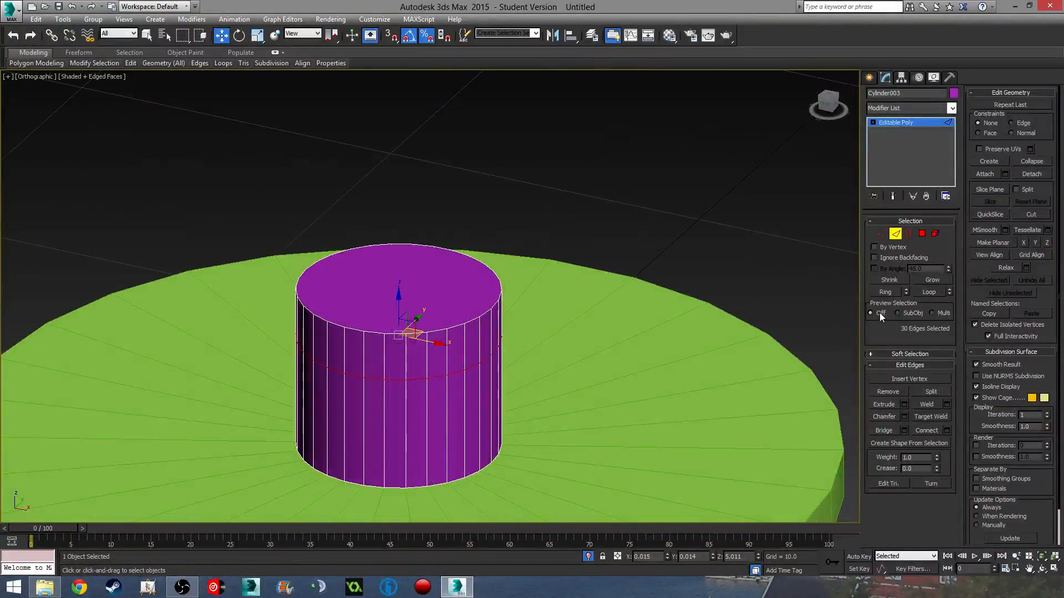
# Step: Select the seven adjacent front-facing polygons in the cylinder's upper band
pyautogui.click(921, 234)
pyautogui.keyDown('alt'); pyautogui.moveTo(819, 340); pyautogui.dragTo(621, 371, button='middle'); pyautogui.keyUp('alt')
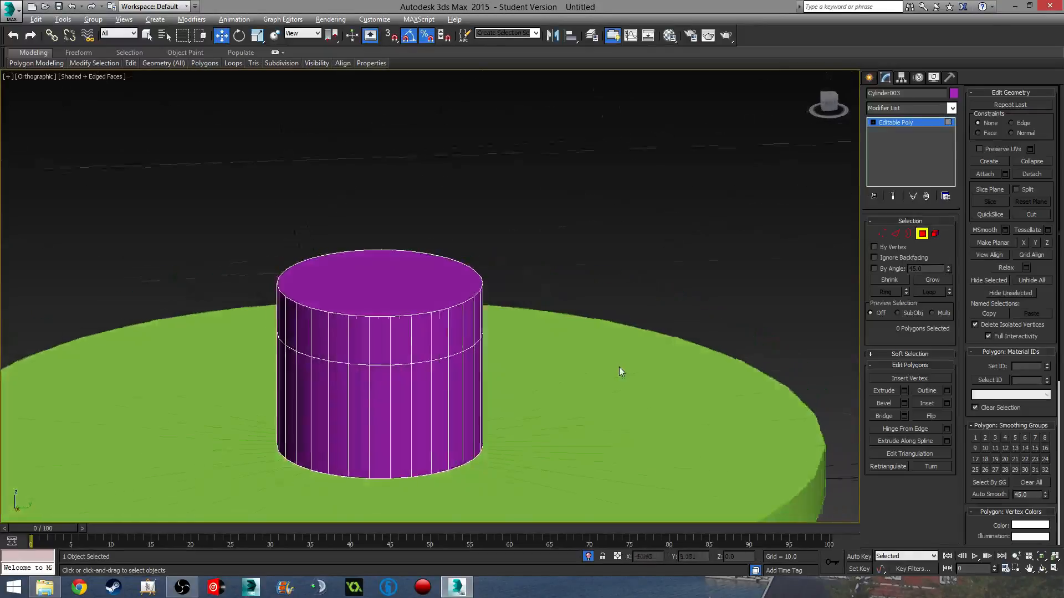
pyautogui.scroll(-2, 619, 367)
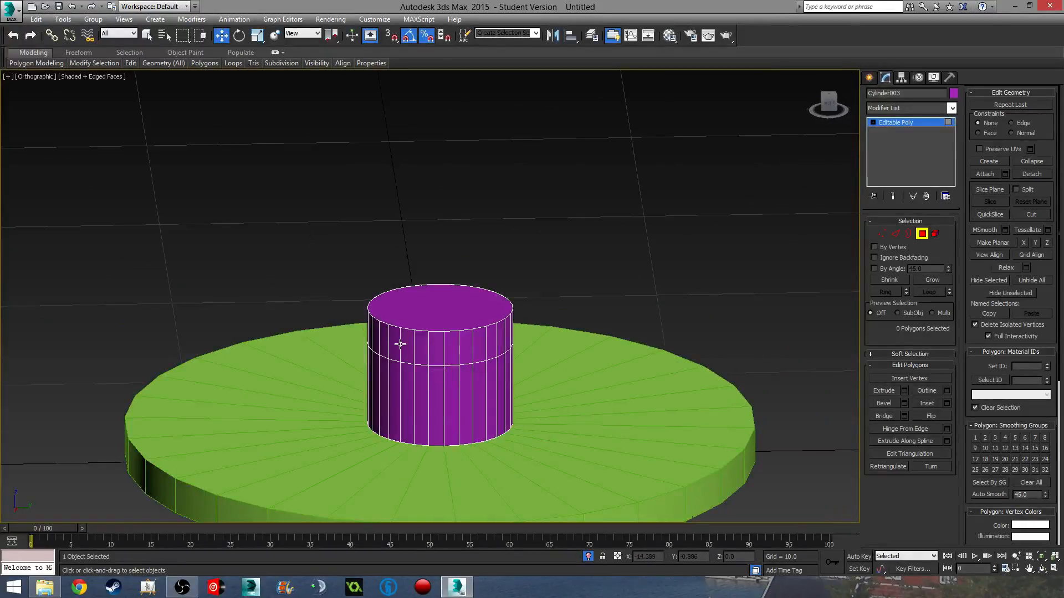
pyautogui.press('t')
pyautogui.scroll(5, 399, 335)
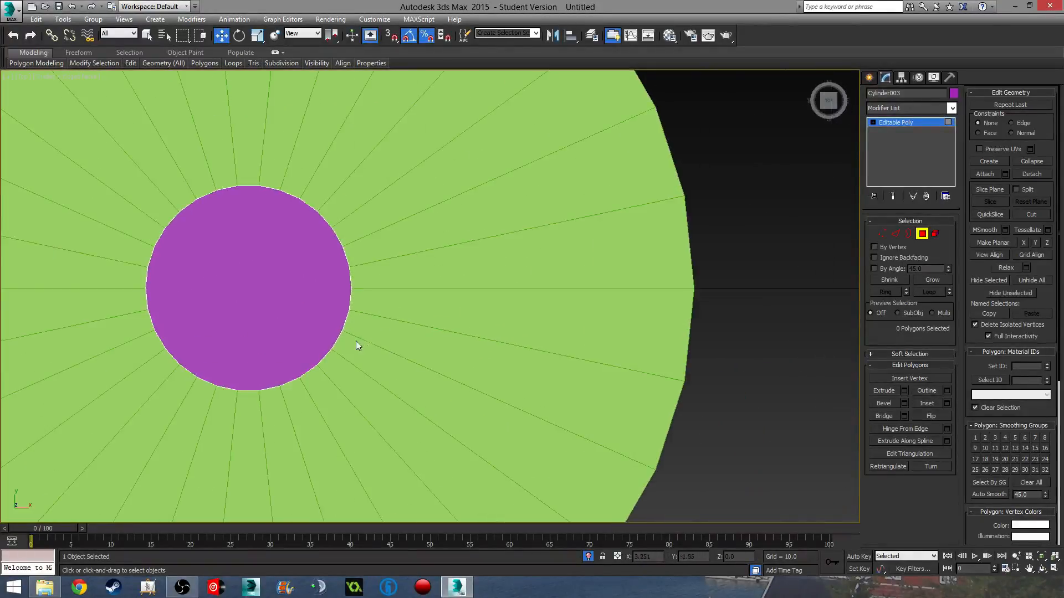
pyautogui.keyDown('alt'); pyautogui.moveTo(356, 344); pyautogui.dragTo(339, 294, button='middle'); pyautogui.keyUp('alt')
pyautogui.press('f')
pyautogui.scroll(8, 407, 292)
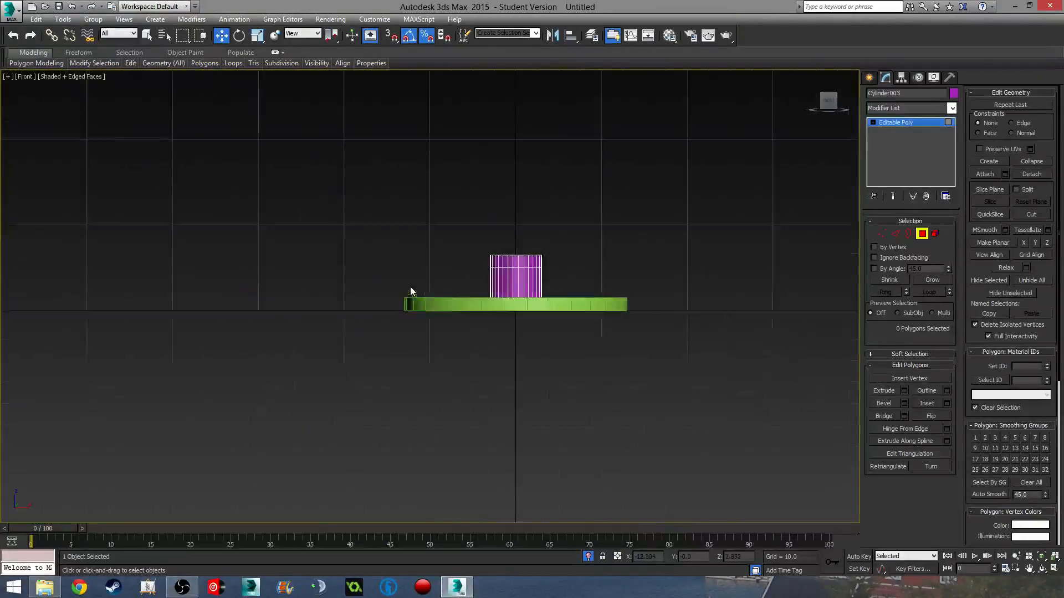
pyautogui.moveTo(589, 261); pyautogui.dragTo(474, 315, button='middle')
pyautogui.scroll(3, 473, 316)
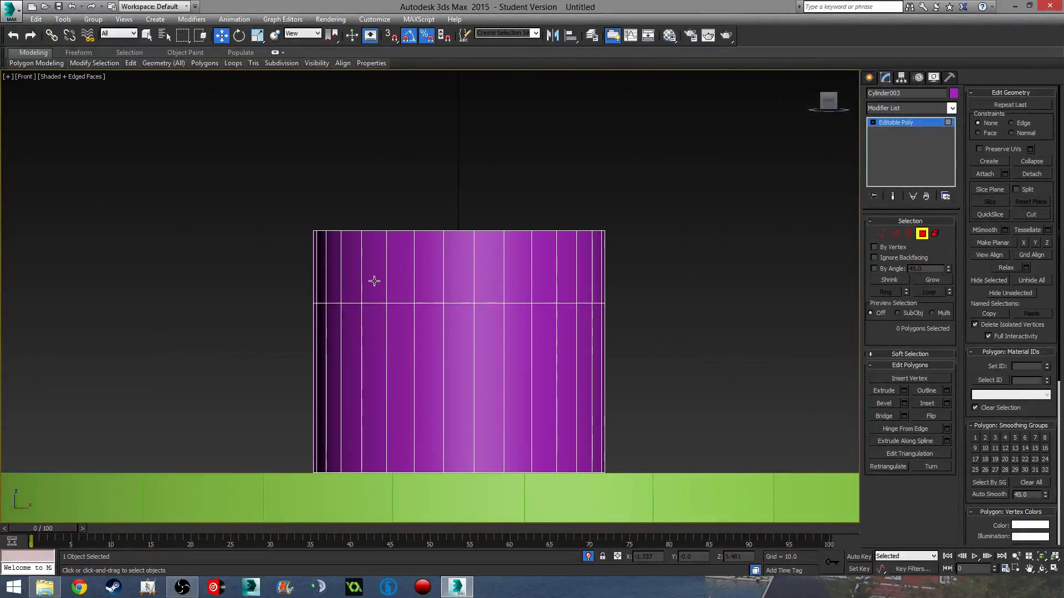
pyautogui.click(373, 280)
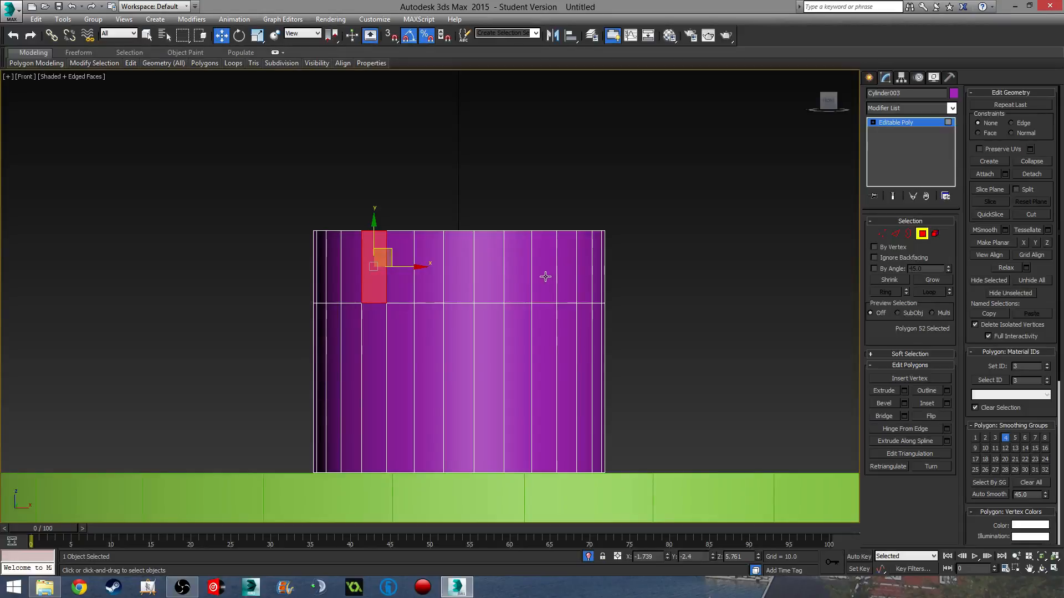
pyautogui.keyDown('ctrl'); pyautogui.click(530, 271); pyautogui.keyUp('ctrl')
pyautogui.keyDown('ctrl'); pyautogui.click(516, 271); pyautogui.keyUp('ctrl')
pyautogui.keyDown('ctrl'); pyautogui.click(488, 275); pyautogui.keyUp('ctrl')
pyautogui.keyDown('ctrl'); pyautogui.click(457, 275); pyautogui.keyUp('ctrl')
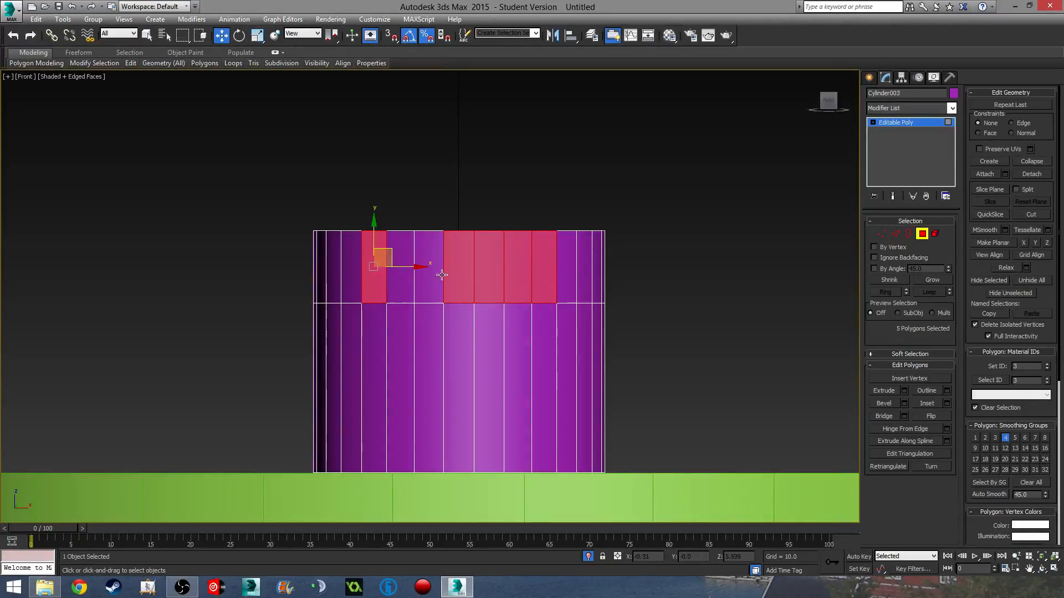
pyautogui.keyDown('ctrl'); pyautogui.click(428, 273); pyautogui.keyUp('ctrl')
pyautogui.keyDown('ctrl'); pyautogui.click(411, 273); pyautogui.keyUp('ctrl')
# Step: Extrude the seven selected polygons by 10 to form an arm reaching toward the disc's rim
pyautogui.keyDown('alt'); pyautogui.moveTo(560, 357); pyautogui.dragTo(483, 355, button='middle'); pyautogui.keyUp('alt')
pyautogui.scroll(-4, 587, 411)
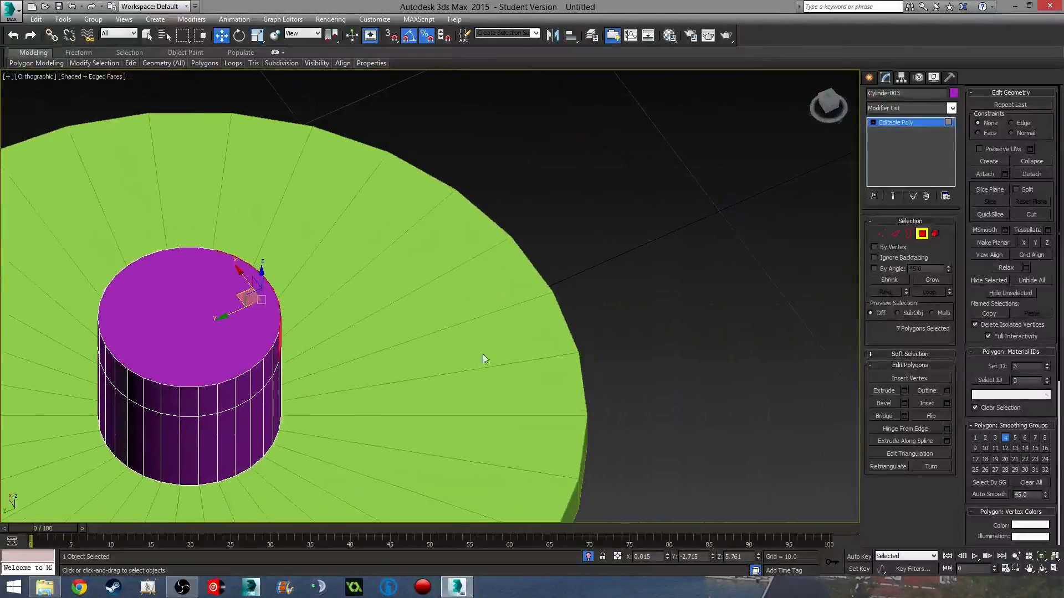
pyautogui.hotkey('shift', 'e')
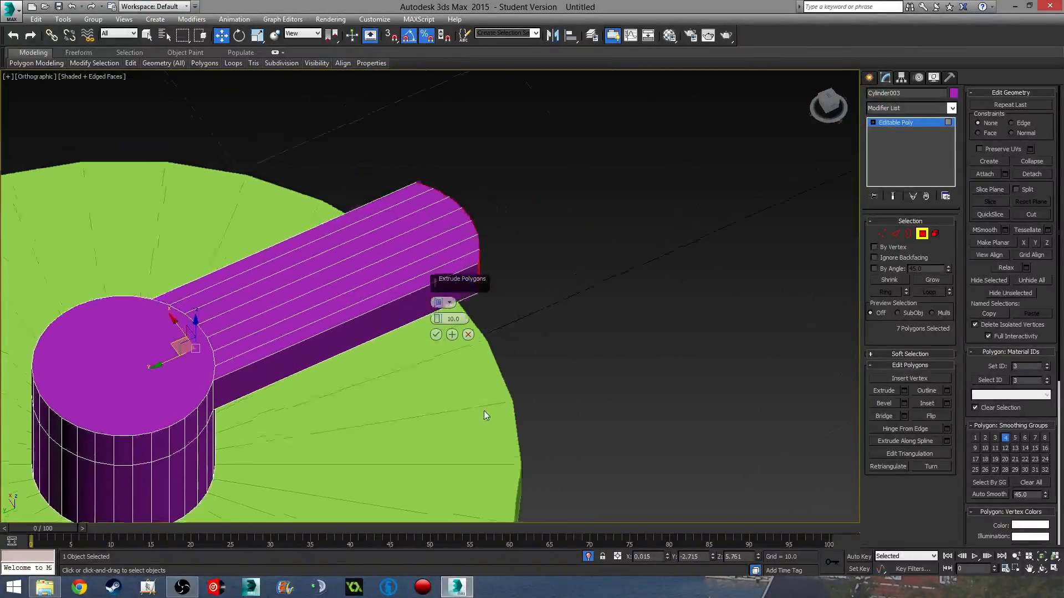
pyautogui.scroll(-3, 465, 412)
pyautogui.press('r')
pyautogui.press('t')
pyautogui.scroll(3, 378, 359)
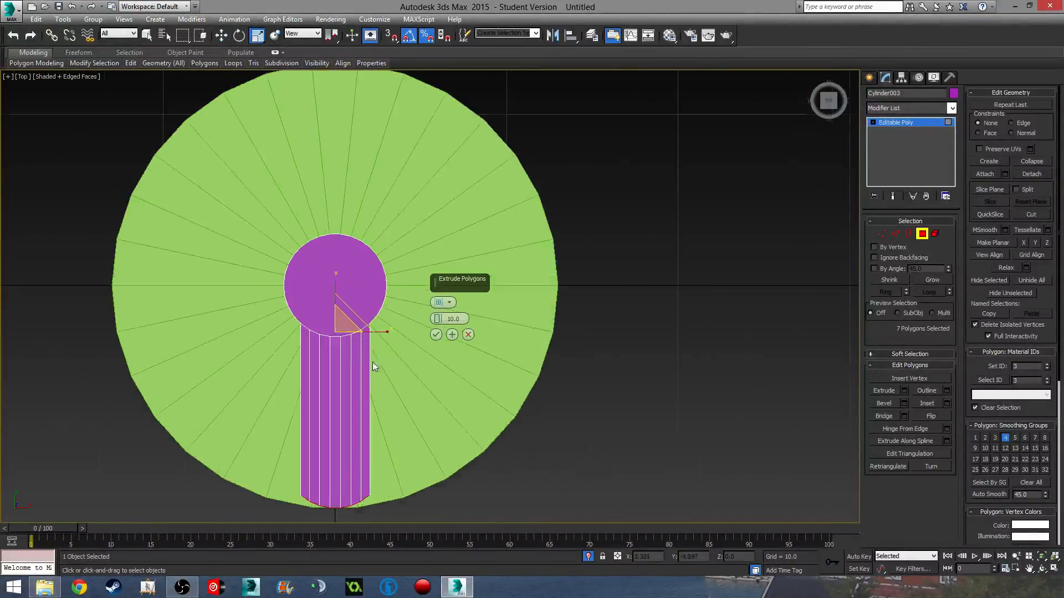
pyautogui.moveTo(372, 362); pyautogui.dragTo(425, 308, button='middle')
pyautogui.moveTo(420, 398); pyautogui.dragTo(287, 370, button='middle')
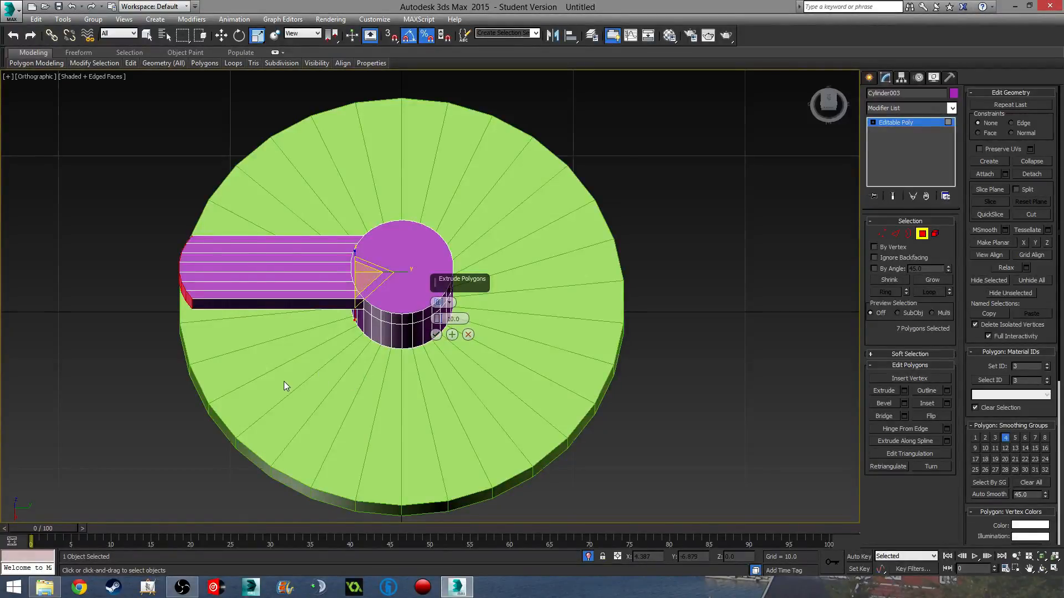
pyautogui.keyDown('alt'); pyautogui.moveTo(283, 381); pyautogui.dragTo(431, 399, button='middle'); pyautogui.keyUp('alt')
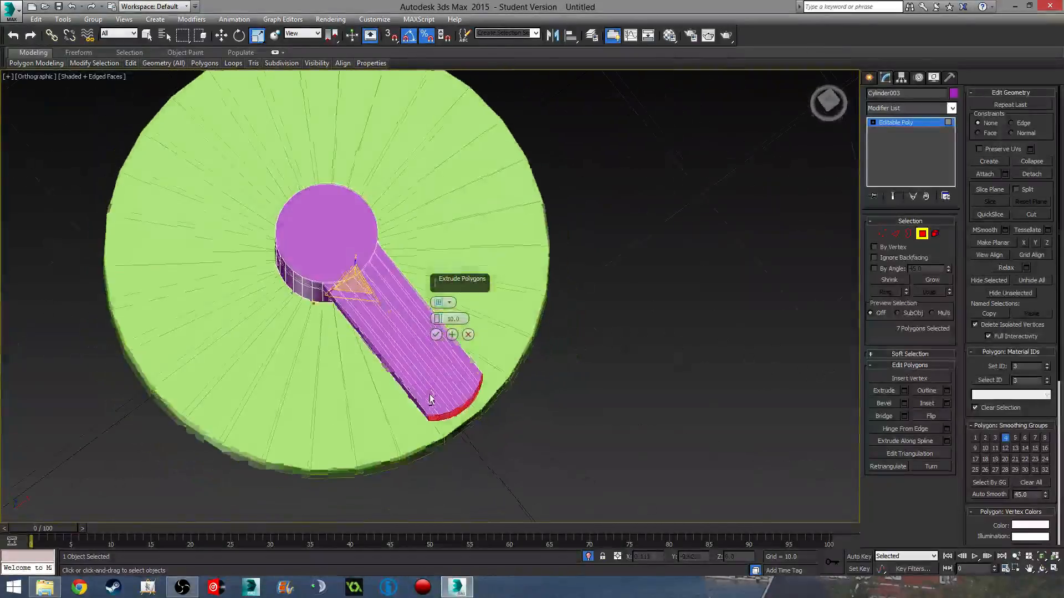
pyautogui.click(436, 335)
# Step: Flatten the curved end of the arm by selecting its end vertices and applying Make Planar
pyautogui.keyDown('alt'); pyautogui.moveTo(465, 432); pyautogui.dragTo(537, 416, button='middle'); pyautogui.keyUp('alt')
pyautogui.scroll(5, 499, 420)
pyautogui.moveTo(472, 426); pyautogui.dragTo(514, 355, button='middle')
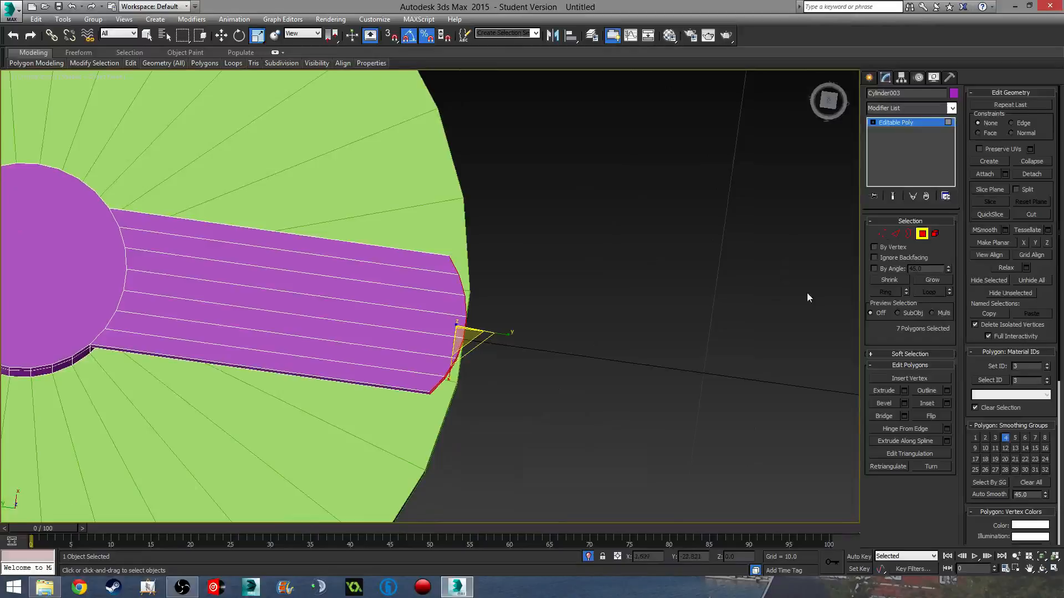
pyautogui.click(885, 233)
pyautogui.moveTo(424, 203); pyautogui.dragTo(598, 464)
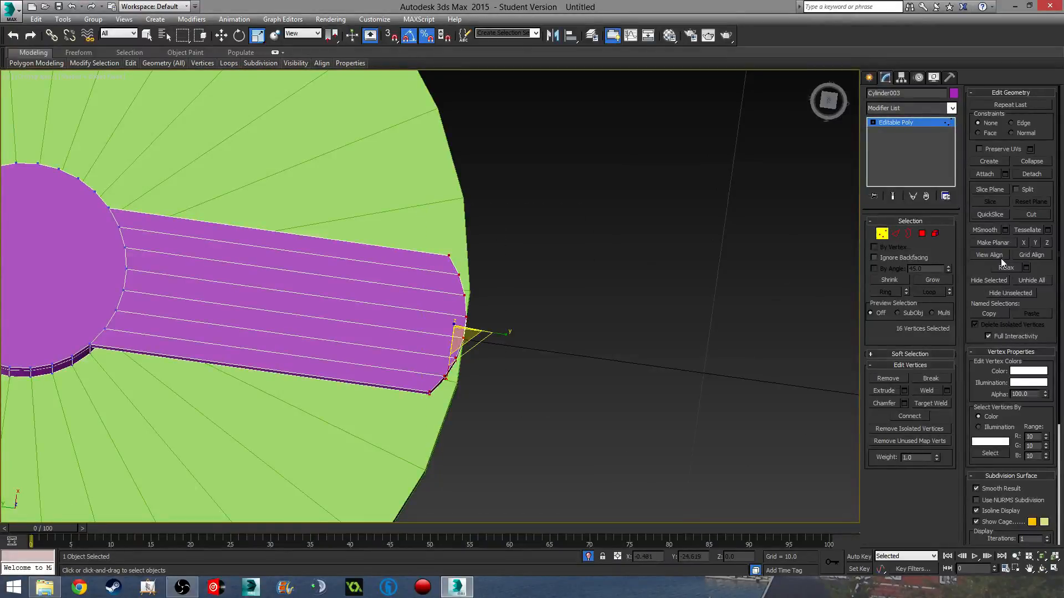
pyautogui.click(995, 243)
pyautogui.keyDown('alt'); pyautogui.moveTo(506, 392); pyautogui.dragTo(510, 287, button='middle'); pyautogui.keyUp('alt')
pyautogui.click(624, 395)
pyautogui.keyDown('alt'); pyautogui.moveTo(624, 394); pyautogui.dragTo(624, 371, button='middle'); pyautogui.keyUp('alt')
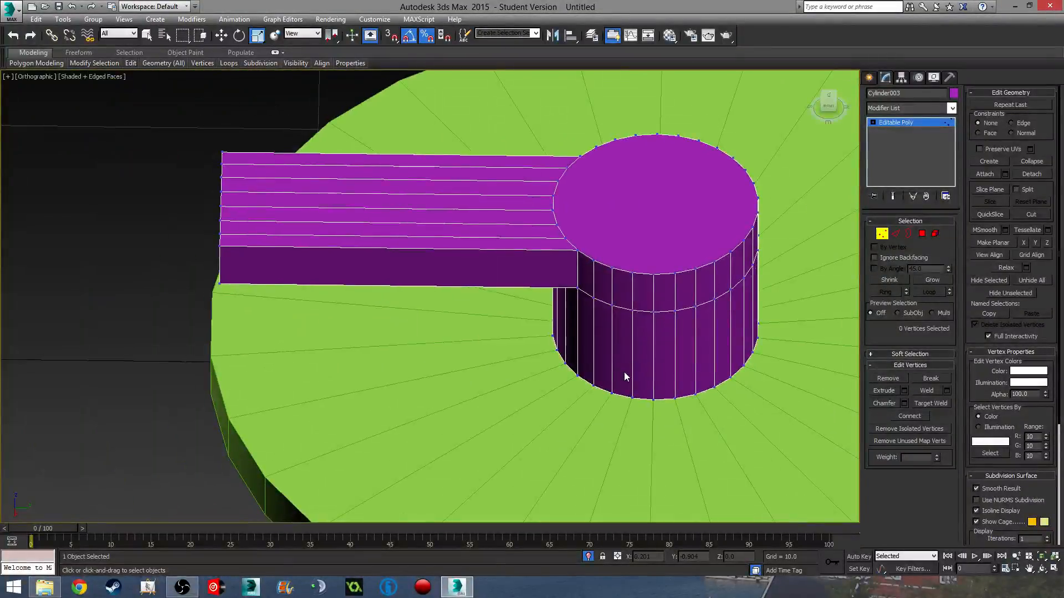
# Step: Connect the arm's lengthwise edges with one segment and a slide of 50 toward its outer end
pyautogui.press('t')
pyautogui.scroll(5, 351, 420)
pyautogui.scroll(3, 350, 420)
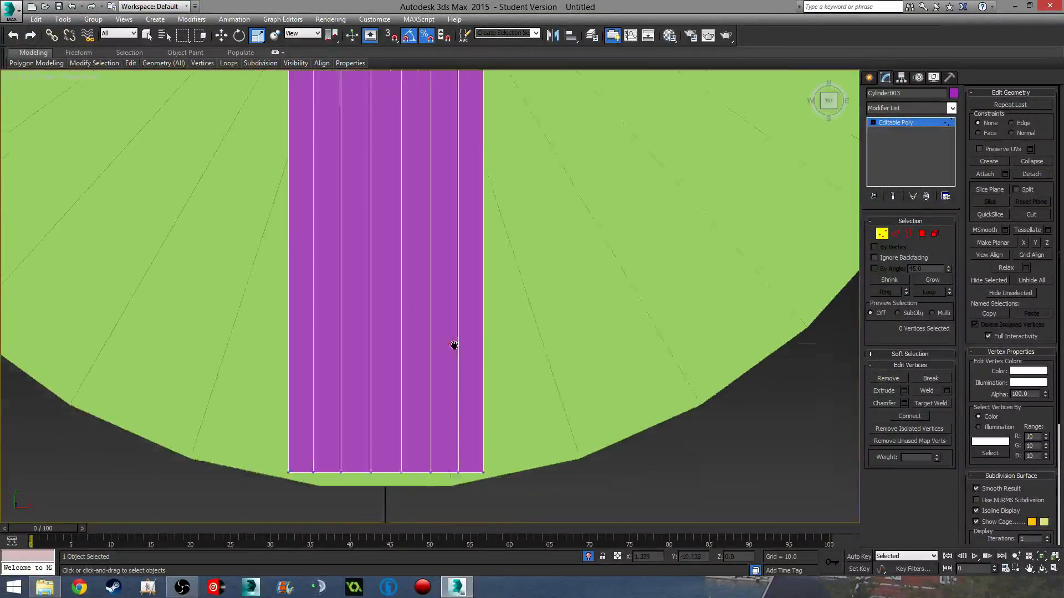
pyautogui.click(896, 233)
pyautogui.moveTo(696, 233); pyautogui.dragTo(214, 269)
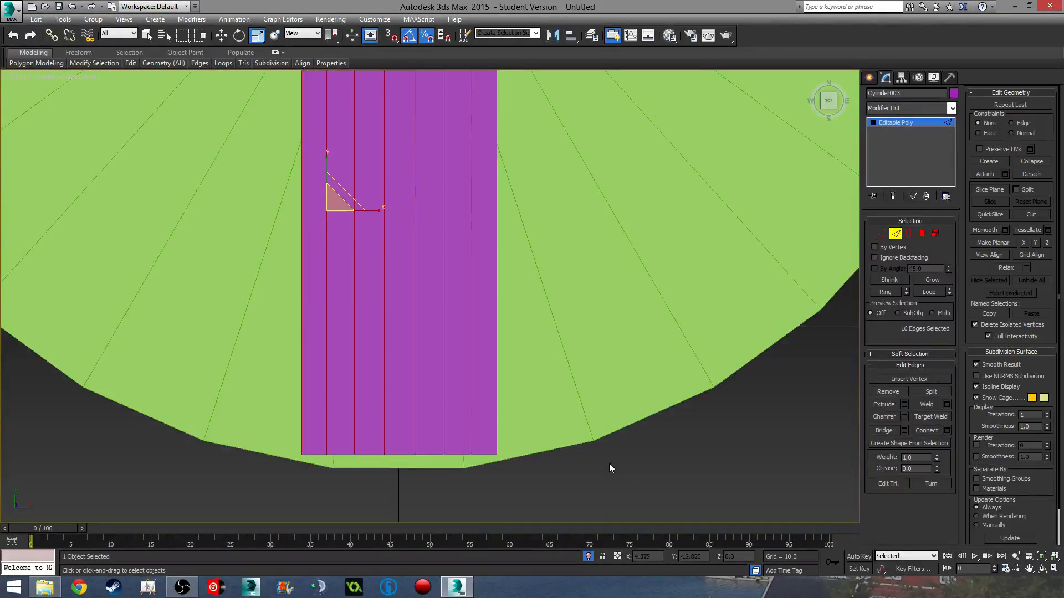
pyautogui.scroll(-4, 626, 410)
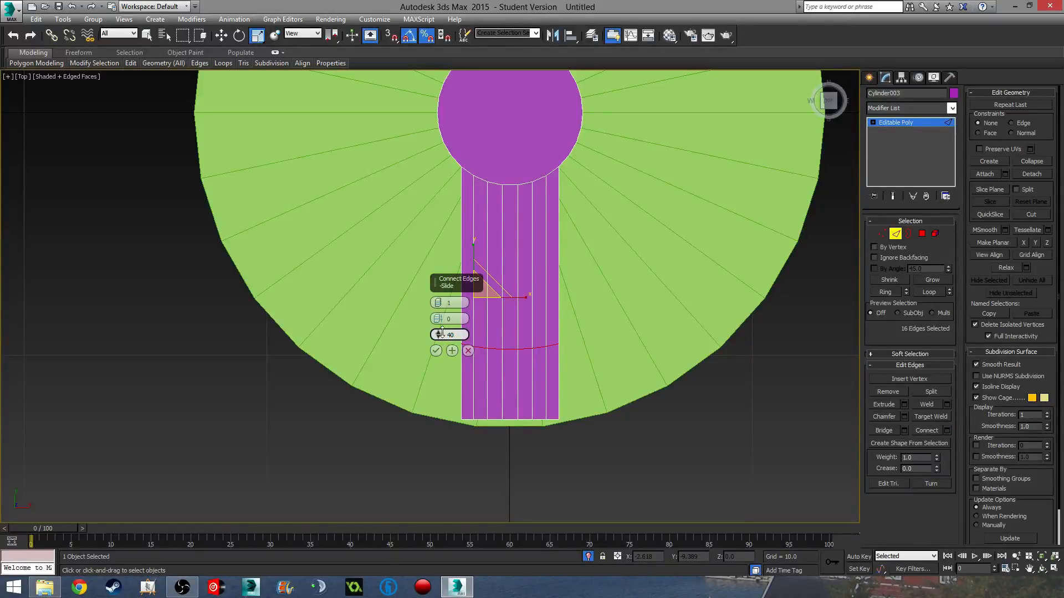
pyautogui.moveTo(442, 333); pyautogui.dragTo(442, 308)
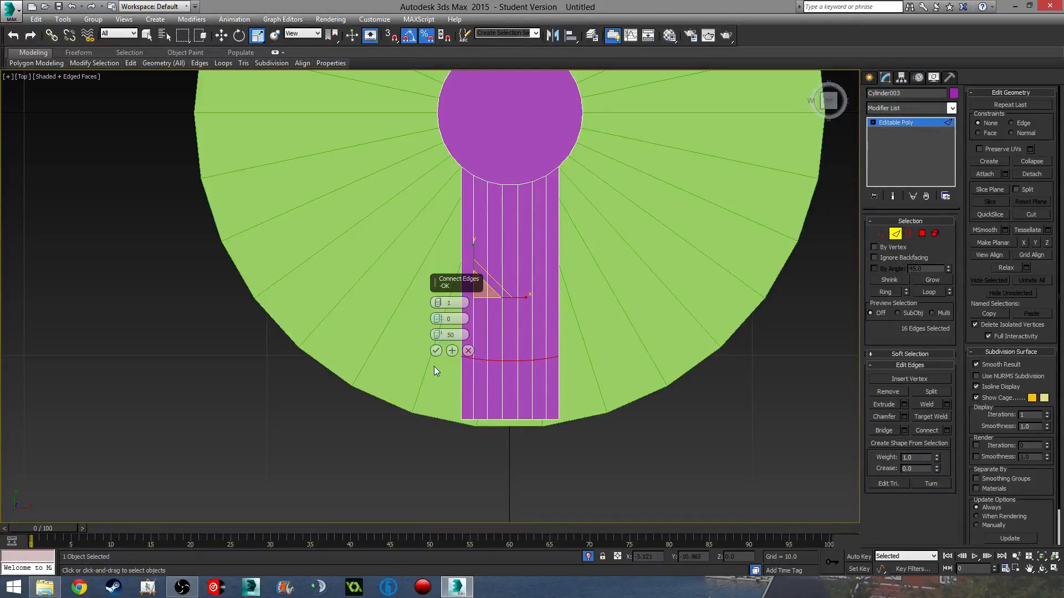
pyautogui.click(435, 351)
# Step: Convert the arm's new edge loop to a vertex selection and flatten it with Make Planar
pyautogui.keyDown('alt'); pyautogui.moveTo(603, 453); pyautogui.dragTo(680, 439, button='middle'); pyautogui.keyUp('alt')
pyautogui.keyDown('ctrl'); pyautogui.click(881, 234); pyautogui.keyUp('ctrl')
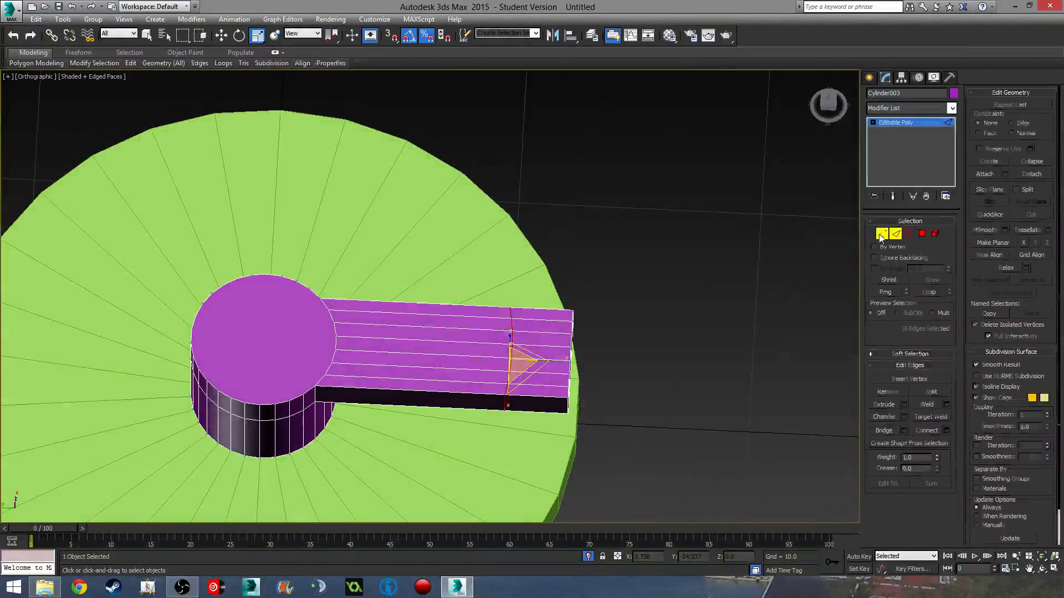
pyautogui.click(985, 245)
pyautogui.click(722, 412)
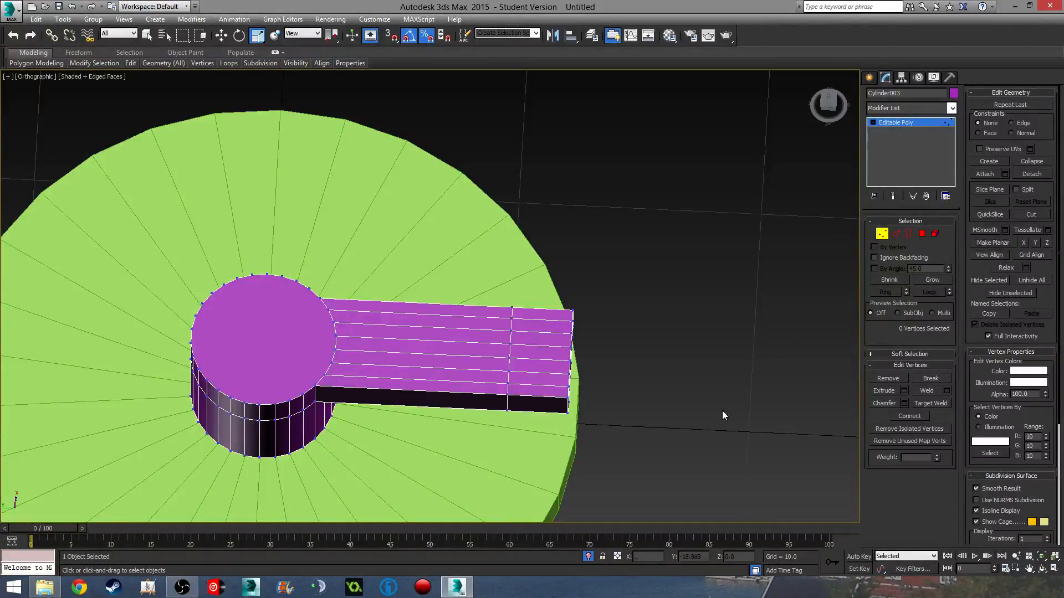
pyautogui.scroll(-5, 646, 361)
pyautogui.keyDown('alt'); pyautogui.moveTo(646, 361); pyautogui.dragTo(676, 387, button='middle'); pyautogui.keyUp('alt')
pyautogui.scroll(3, 611, 348)
pyautogui.scroll(6, 611, 348)
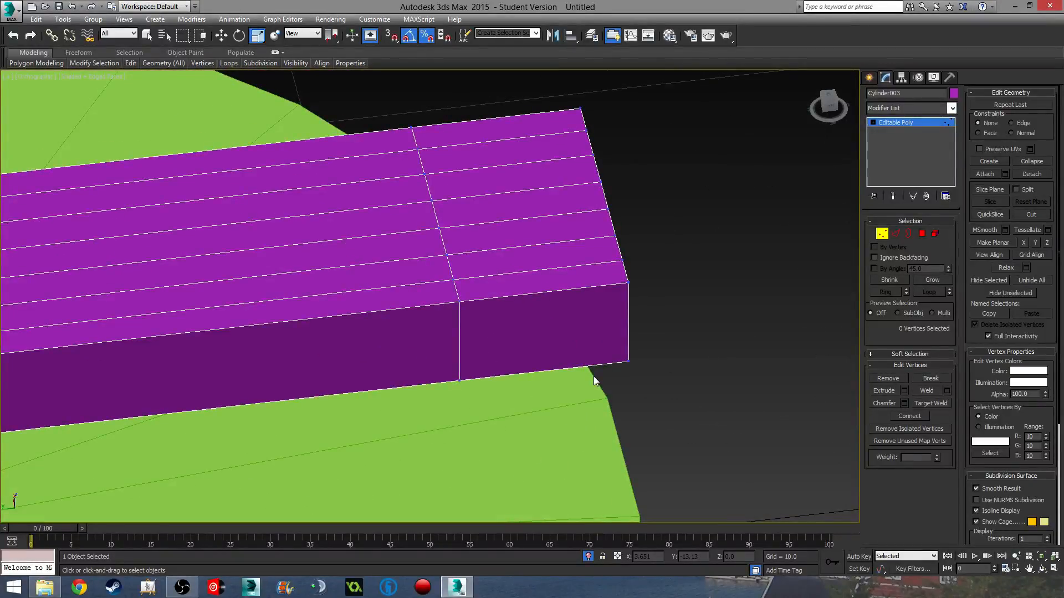
# Step: Undo the arm's edge loop and the flattening of its outer end
pyautogui.hotkey('ctrl', 'z')
pyautogui.hotkey('ctrl', 'z')
pyautogui.hotkey('ctrl', 'z')
pyautogui.hotkey('ctrl', 'z')
pyautogui.hotkey('ctrl', 'z')
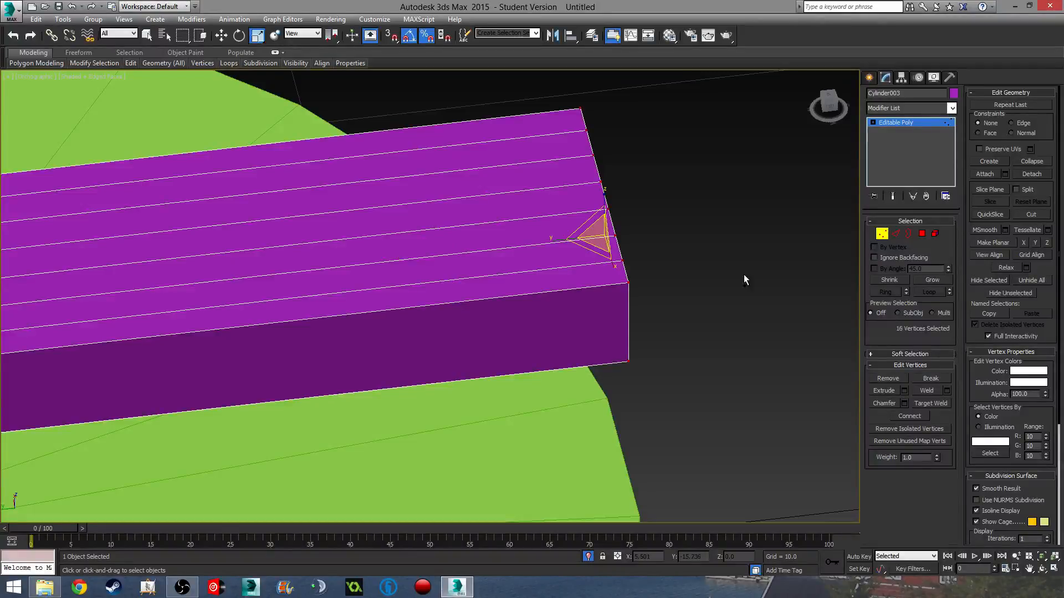
pyautogui.hotkey('ctrl', 'z')
# Step: Scale the arm's rounded end vertices inward along X so the arm tapers toward the disc's rim
pyautogui.moveTo(641, 317); pyautogui.dragTo(638, 308, button='middle')
pyautogui.scroll(-2, 634, 275)
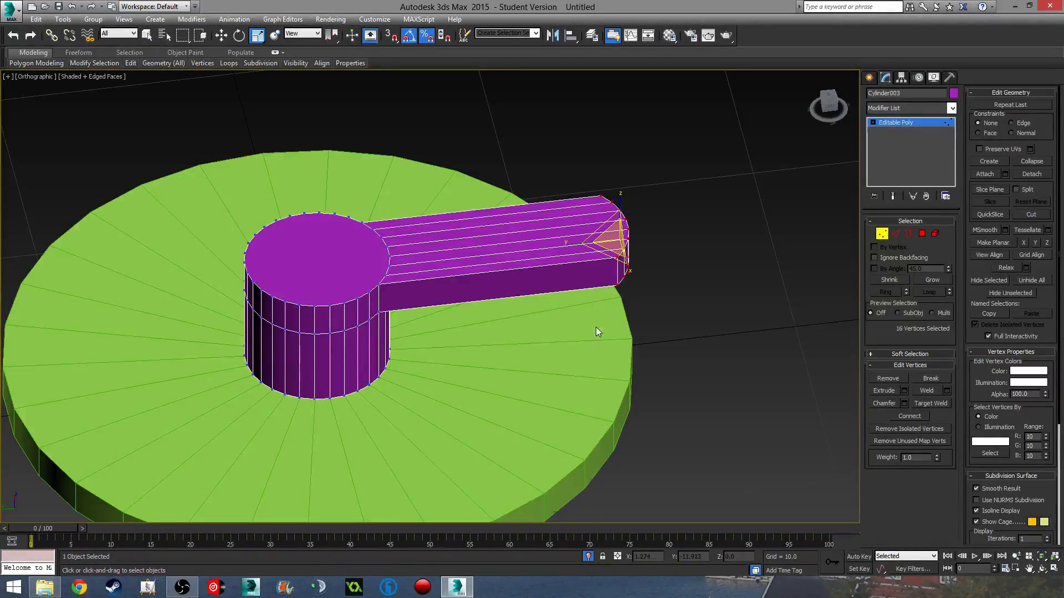
pyautogui.scroll(-2, 632, 333)
pyautogui.press('t')
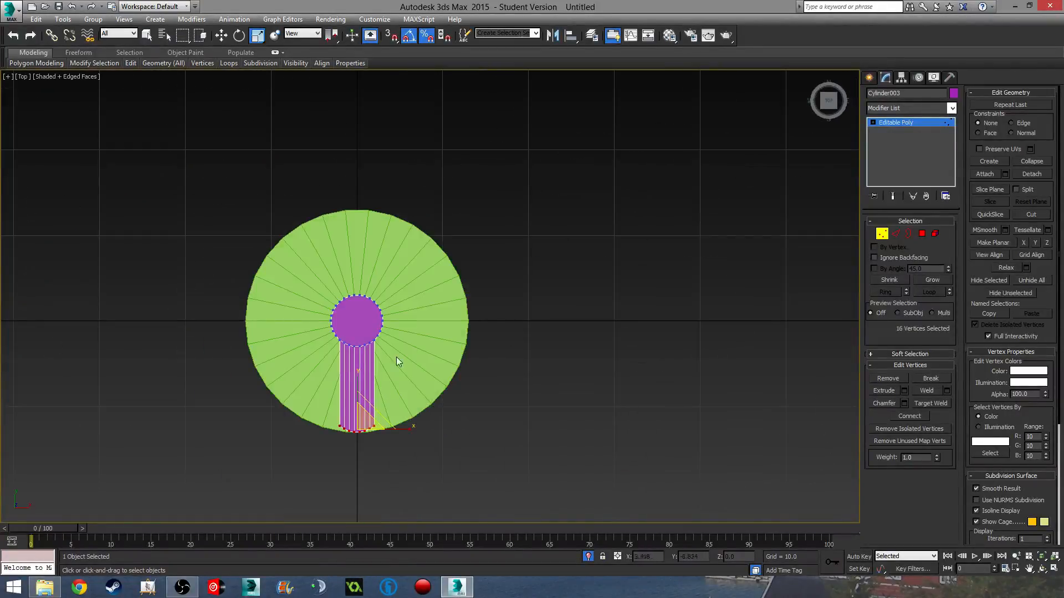
pyautogui.scroll(5, 479, 341)
pyautogui.moveTo(479, 340); pyautogui.dragTo(457, 339)
pyautogui.keyDown('alt'); pyautogui.moveTo(468, 360); pyautogui.dragTo(570, 346, button='middle'); pyautogui.keyUp('alt')
pyautogui.scroll(2, 401, 338)
pyautogui.scroll(3, 401, 337)
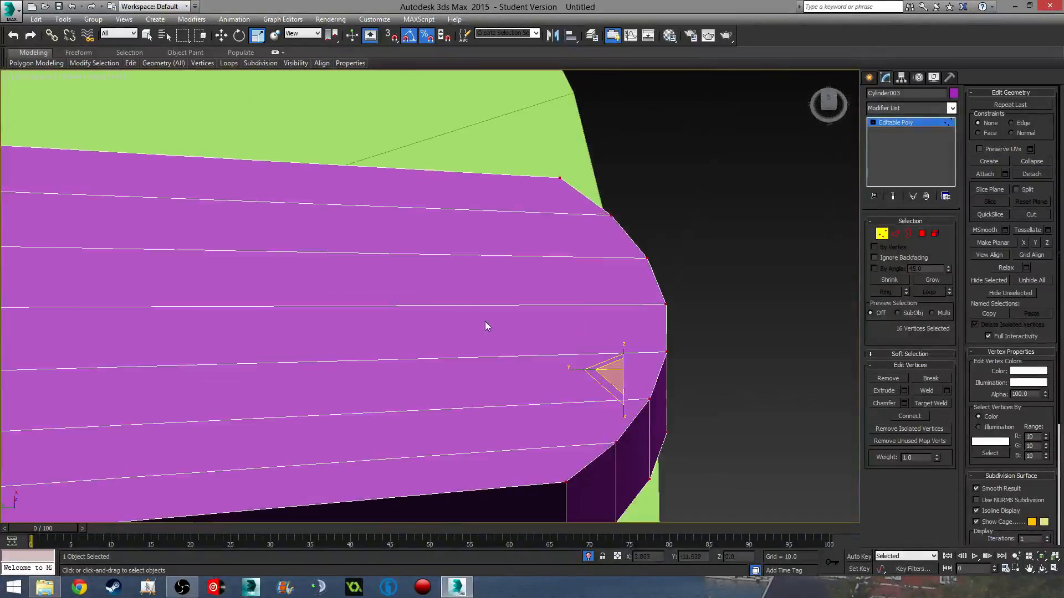
# Step: Create a cylinder of about 1.04 radius and 1.63 height centred near the rounded outer end of the arm
pyautogui.press('t')
pyautogui.scroll(7, 357, 409)
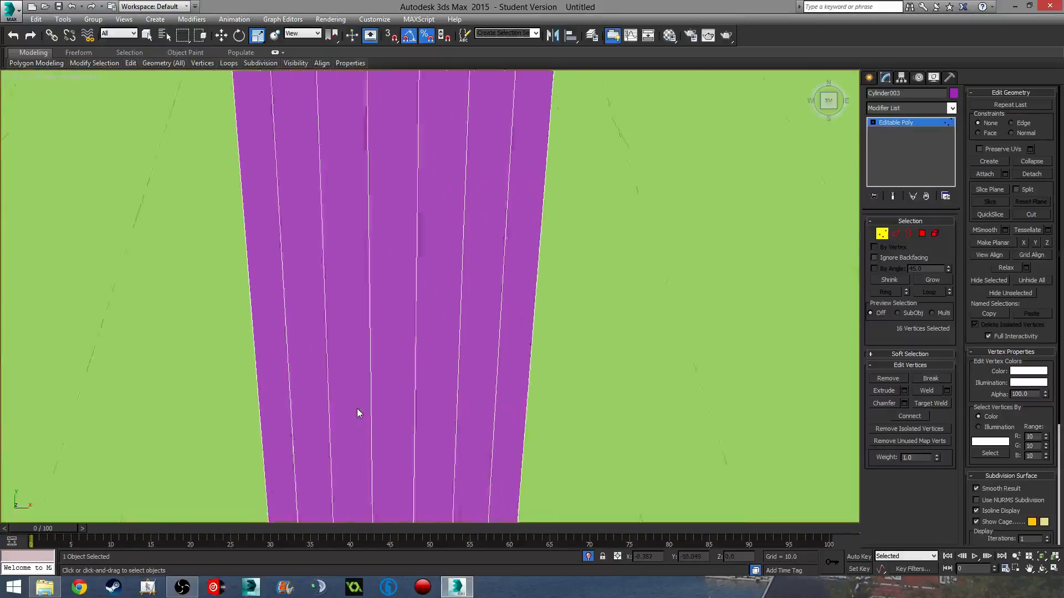
pyautogui.moveTo(360, 408); pyautogui.dragTo(445, 205, button='middle')
pyautogui.scroll(-1, 445, 204)
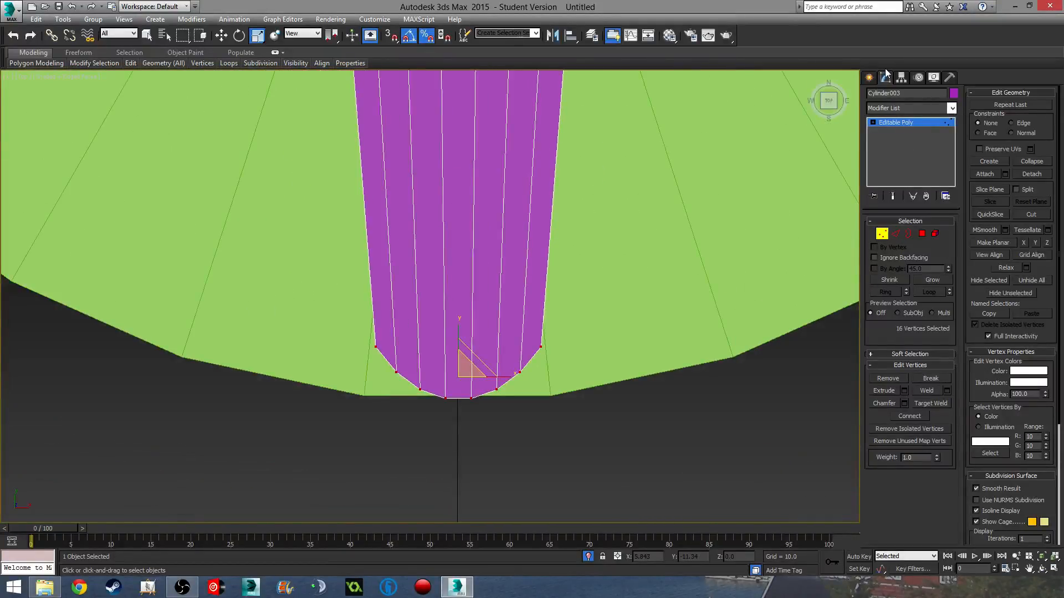
pyautogui.click(868, 77)
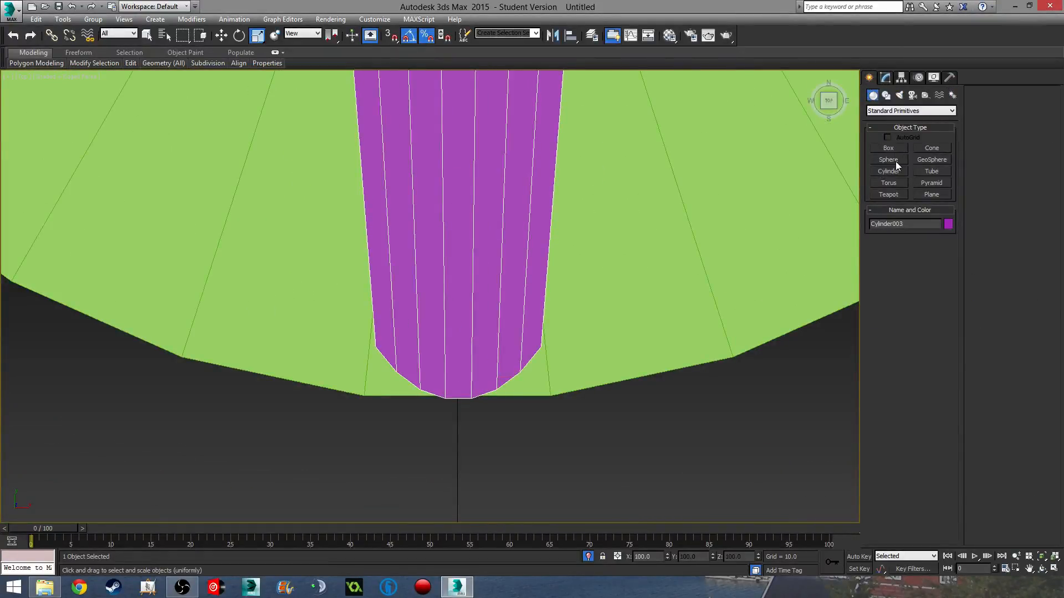
pyautogui.click(890, 171)
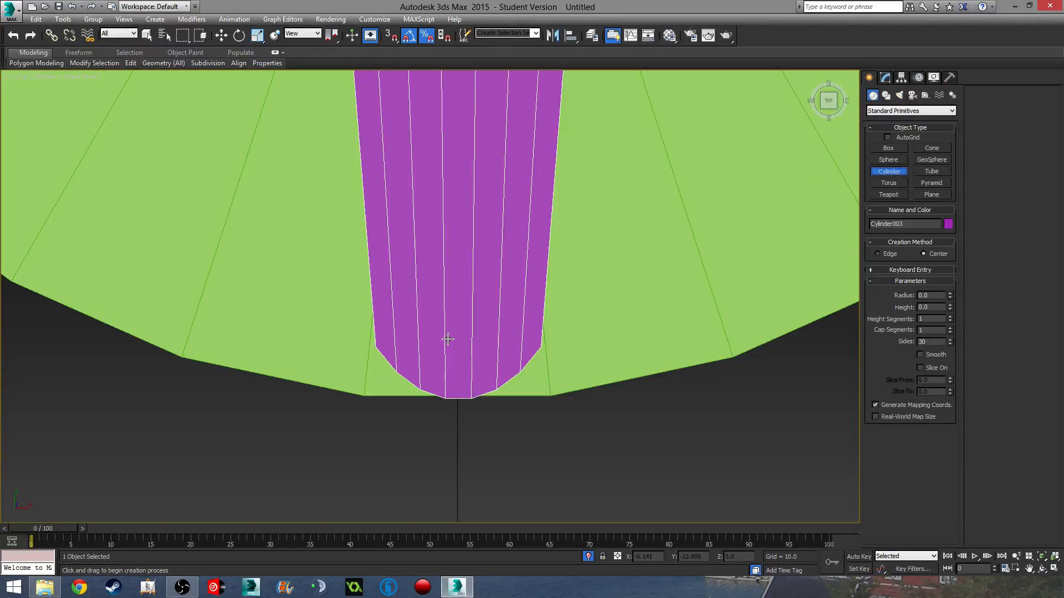
pyautogui.press('F3')
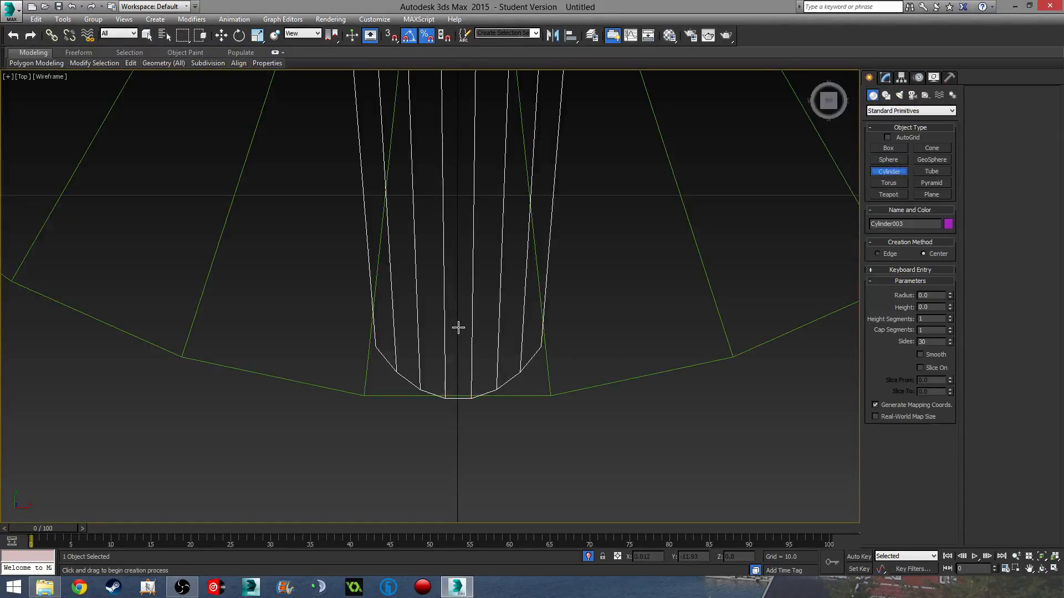
pyautogui.moveTo(458, 328); pyautogui.dragTo(499, 385)
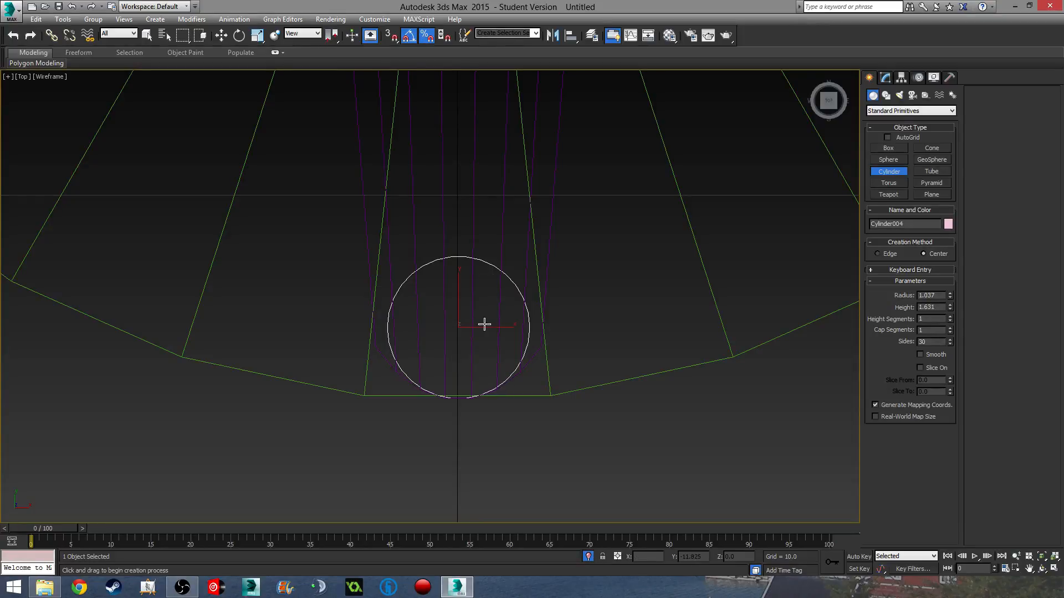
# Step: Move the small cylinder up along Z to about 6.51 so it rests on the arm's top surface
pyautogui.press('f')
pyautogui.moveTo(534, 377); pyautogui.dragTo(468, 483, button='middle')
pyautogui.scroll(-2, 539, 443)
pyautogui.press('w')
pyautogui.moveTo(419, 397); pyautogui.dragTo(437, 243)
pyautogui.scroll(10, 416, 283)
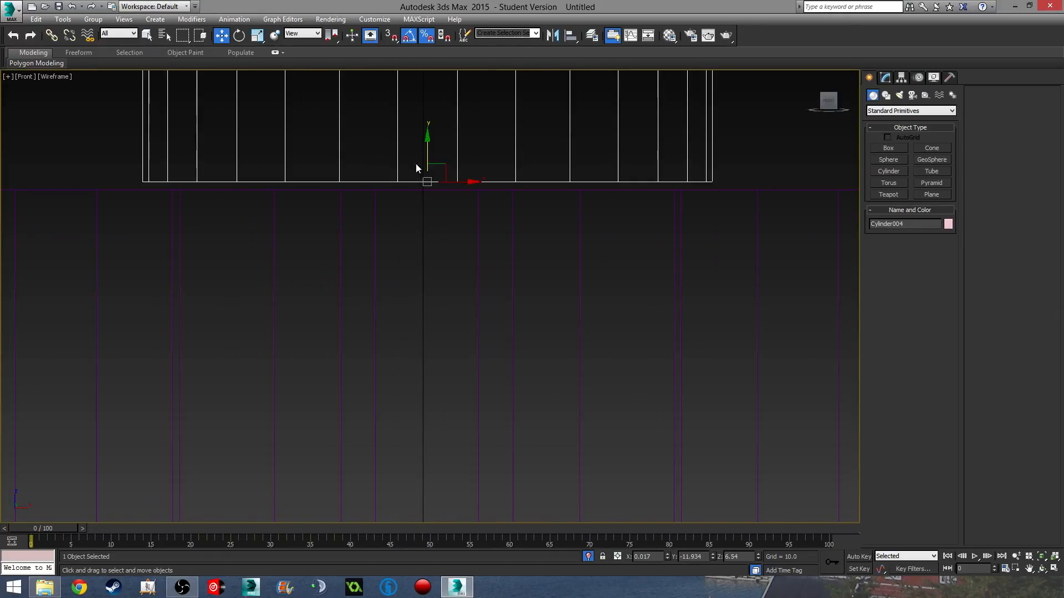
pyautogui.moveTo(428, 145); pyautogui.dragTo(429, 153)
pyautogui.scroll(-3, 484, 238)
pyautogui.moveTo(480, 272)
pyautogui.mouseDown(button='middle')
pyautogui.moveTo(487, 226)
pyautogui.moveTo(583, 328)
pyautogui.moveTo(512, 309)
pyautogui.mouseUp(button='middle')
pyautogui.scroll(-8, 511, 309)
pyautogui.press('F3')
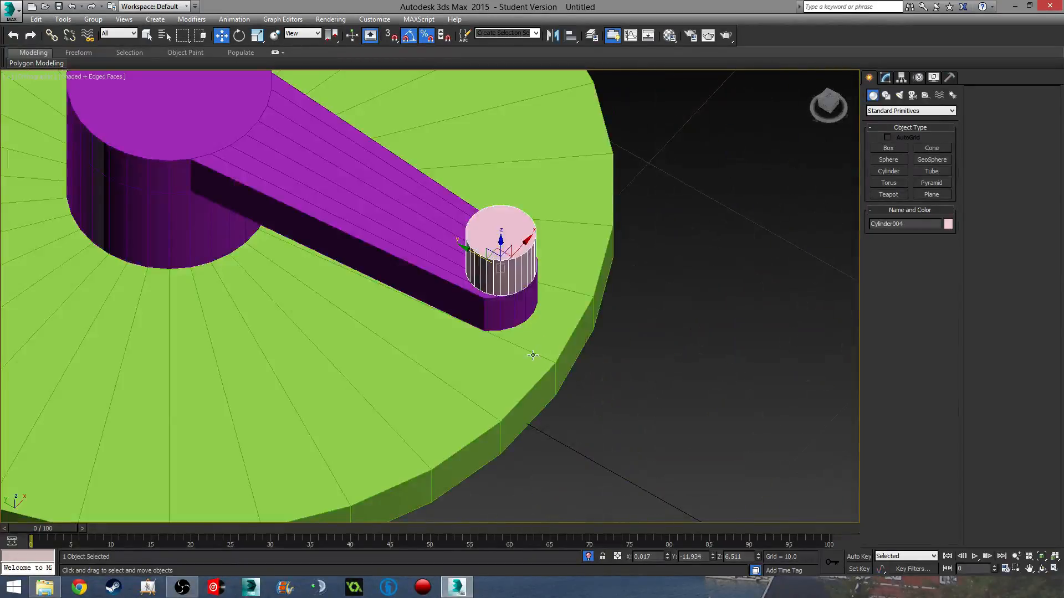
# Step: Increase the small cylinder's radius to 1.192 and shift it inward along Y to about -11.77 to fit the arm's end
pyautogui.moveTo(532, 355)
pyautogui.keyDown('alt'); pyautogui.mouseDown(button='middle')
pyautogui.moveTo(451, 280)
pyautogui.moveTo(373, 306)
pyautogui.moveTo(617, 339)
pyautogui.moveTo(618, 354)
pyautogui.mouseUp(button='middle'); pyautogui.keyUp('alt')
pyautogui.scroll(-5, 614, 354)
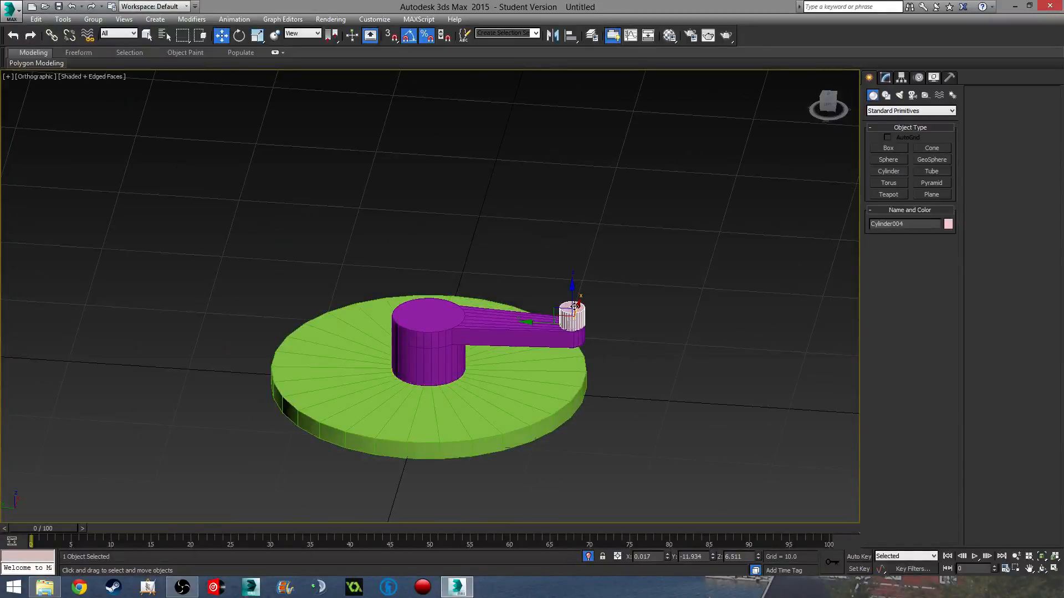
pyautogui.scroll(8, 571, 322)
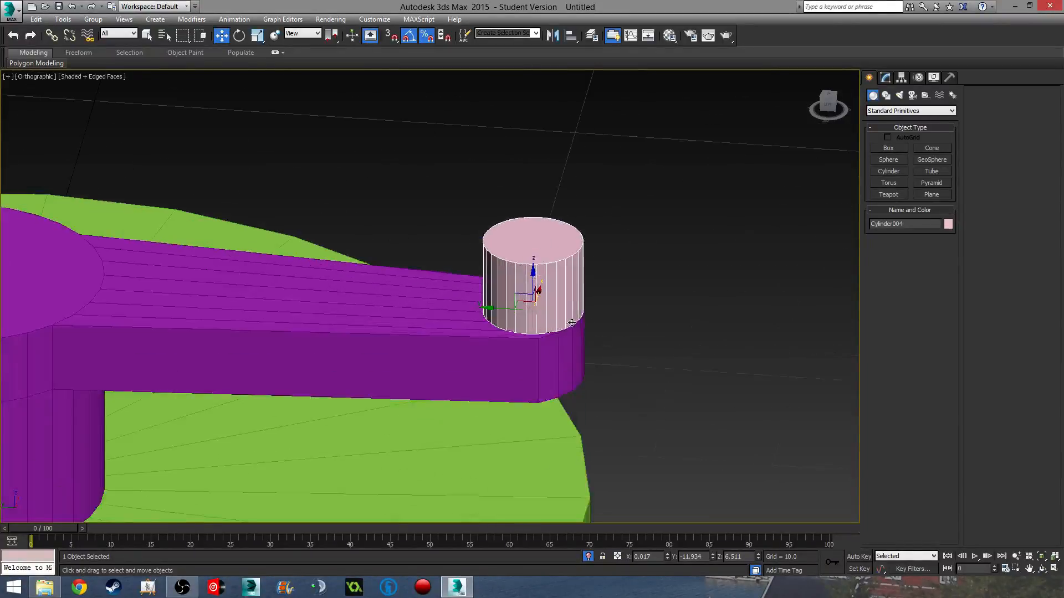
pyautogui.click(885, 77)
pyautogui.moveTo(948, 234); pyautogui.dragTo(948, 236)
pyautogui.moveTo(489, 308); pyautogui.dragTo(484, 309)
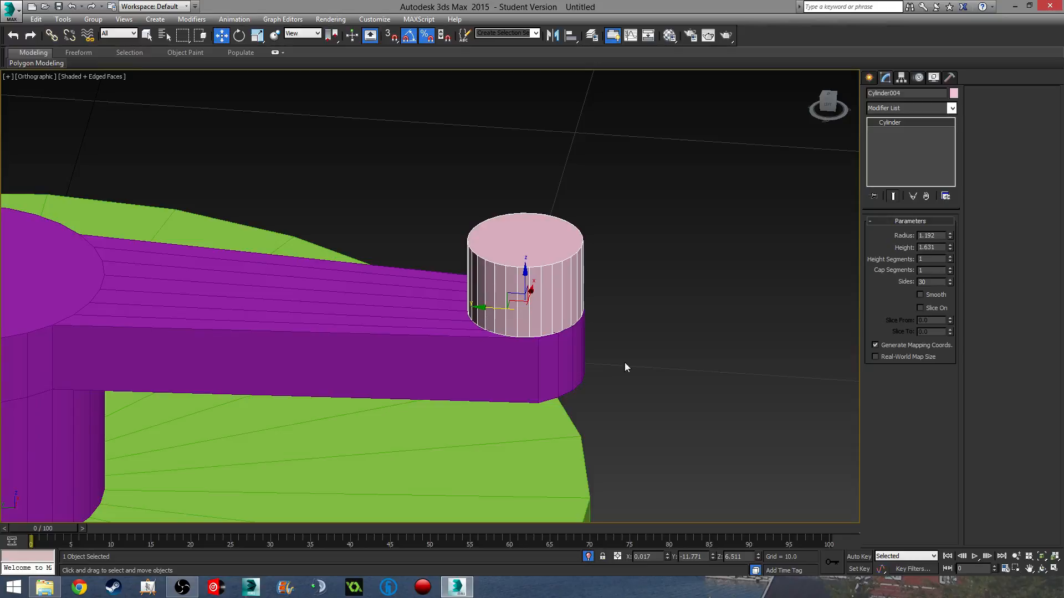
# Step: Check the small cylinder's fit on the arm's end, set its height to 5.0 and deselect it
pyautogui.press('t')
pyautogui.scroll(9, 515, 344)
pyautogui.moveTo(518, 323); pyautogui.dragTo(554, 343, button='middle')
pyautogui.scroll(-5, 491, 364)
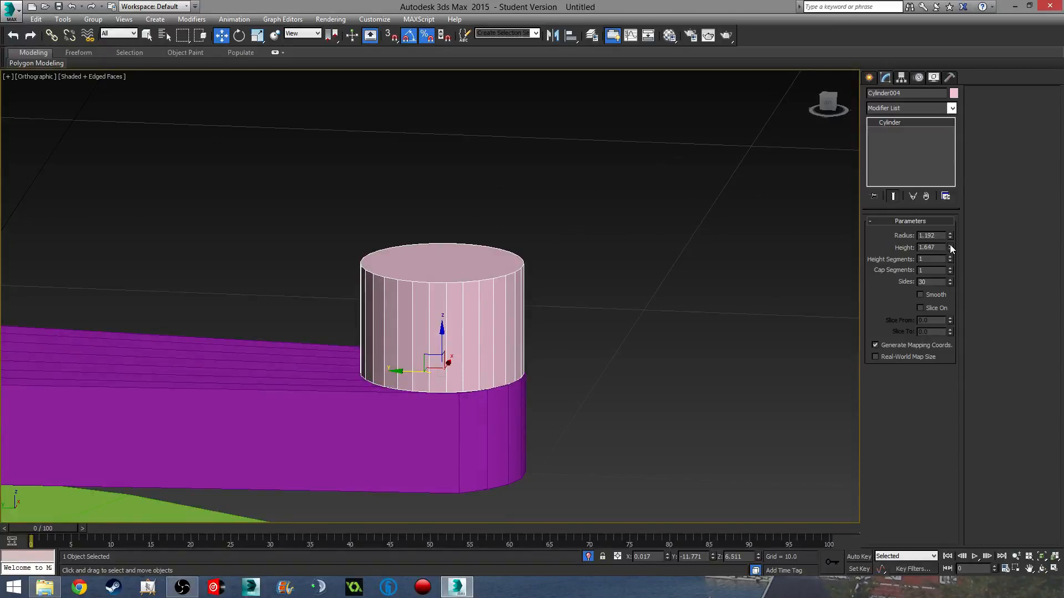
pyautogui.moveTo(950, 248); pyautogui.dragTo(950, 135)
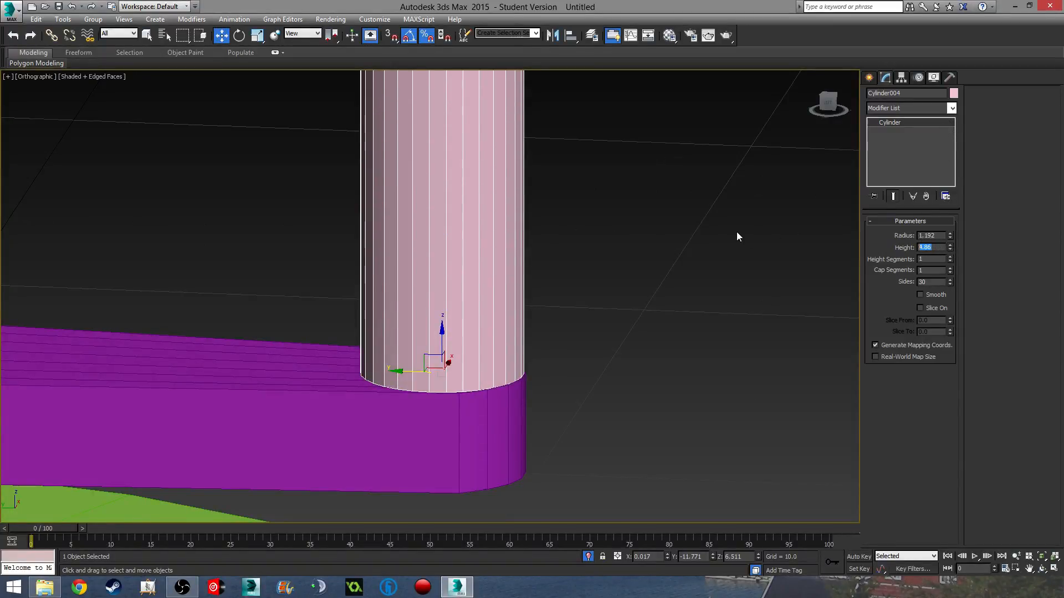
pyautogui.scroll(-8, 581, 266)
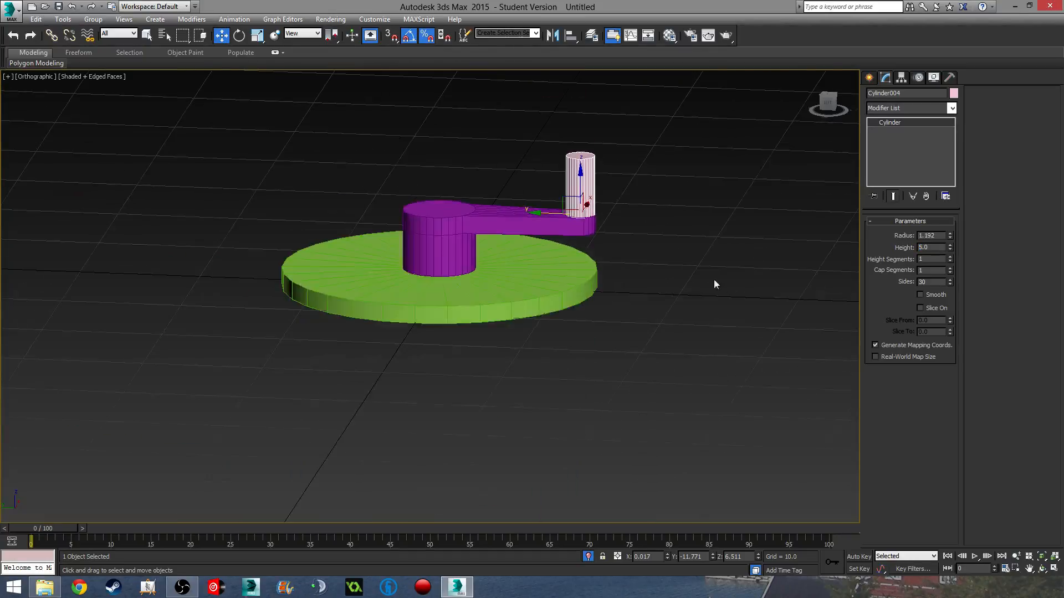
pyautogui.click(633, 309)
# Step: Select the bottom cap polygon of the central cylinder and inset it by 2
pyautogui.keyDown('alt'); pyautogui.moveTo(634, 309); pyautogui.dragTo(451, 355, button='middle'); pyautogui.keyUp('alt')
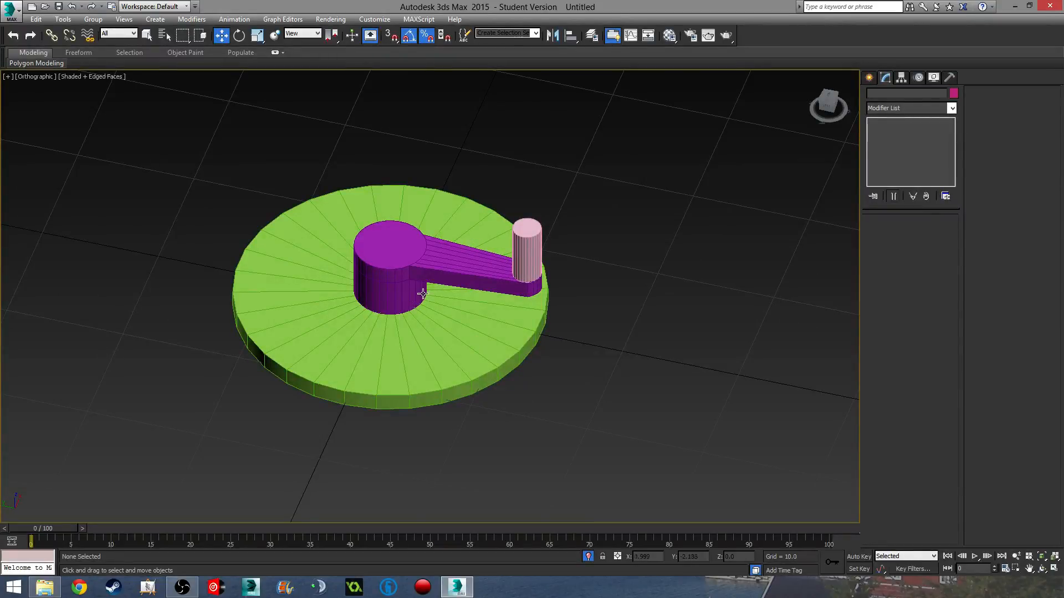
pyautogui.moveTo(422, 312); pyautogui.dragTo(469, 154, button='middle')
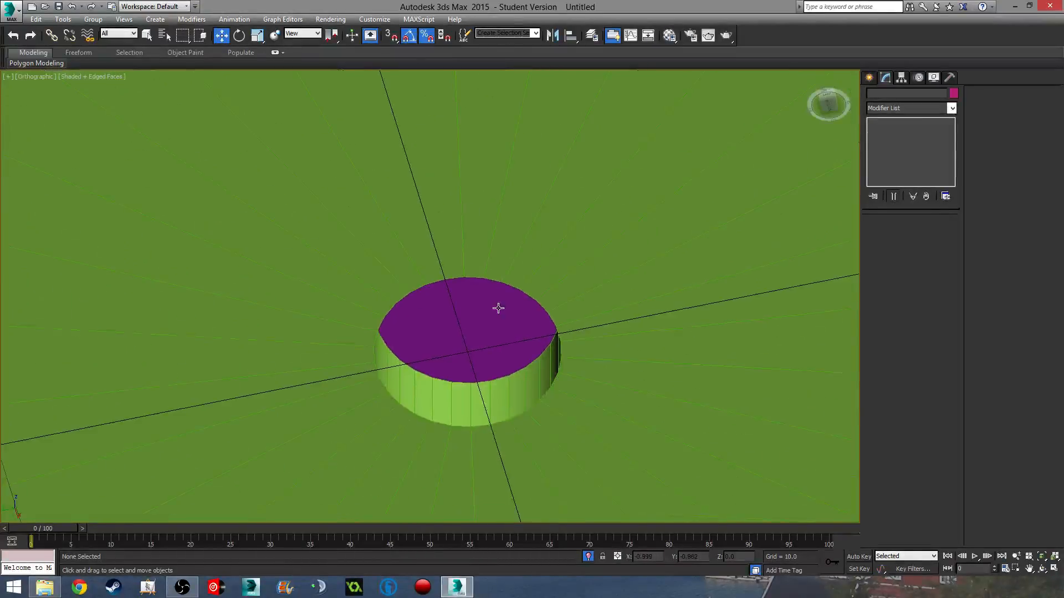
pyautogui.click(496, 304)
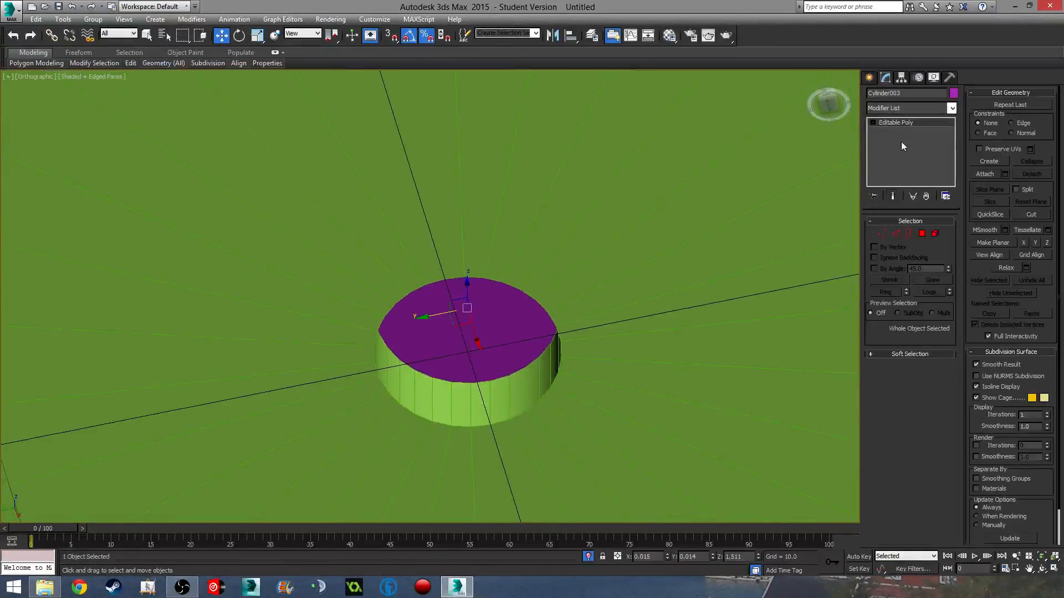
pyautogui.click(921, 233)
pyautogui.click(484, 373)
pyautogui.keyDown('alt'); pyautogui.moveTo(485, 370); pyautogui.dragTo(484, 423, button='middle'); pyautogui.keyUp('alt')
pyautogui.press('b')
pyautogui.scroll(10, 427, 303)
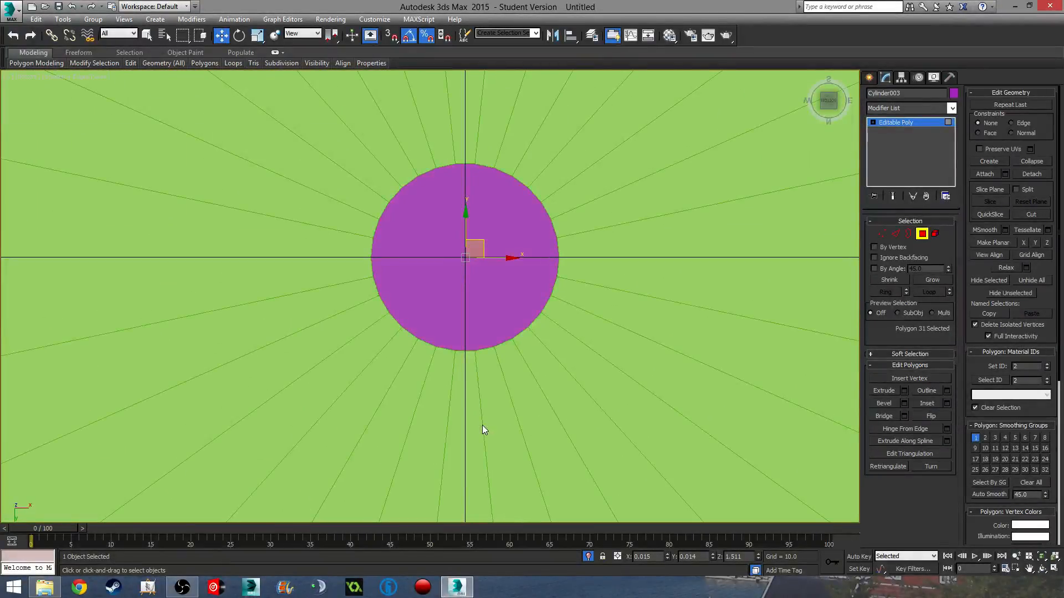
pyautogui.press('F3')
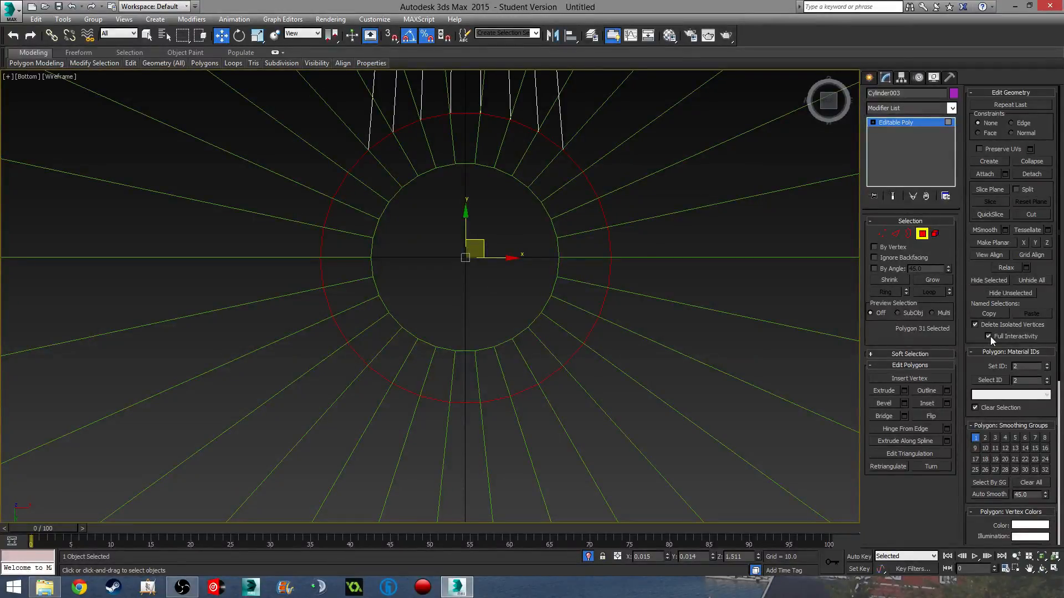
pyautogui.click(946, 403)
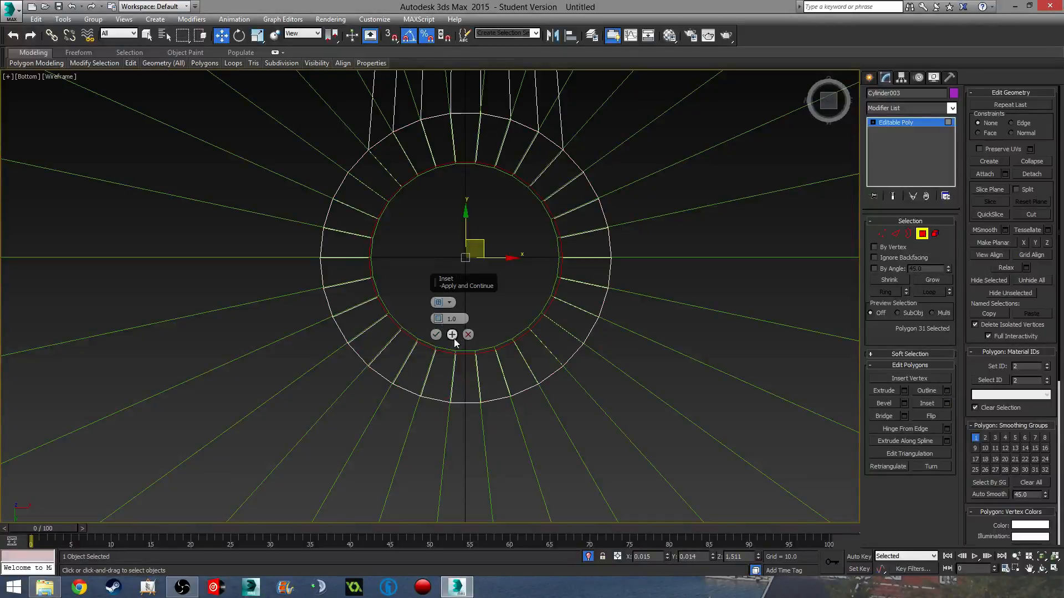
pyautogui.moveTo(436, 317); pyautogui.dragTo(434, 286)
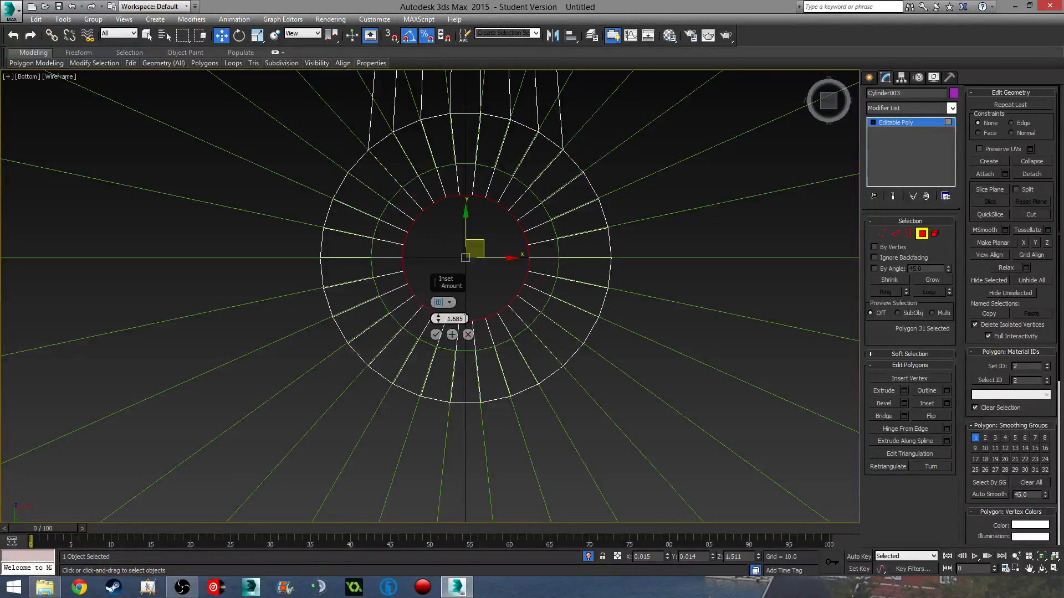
pyautogui.moveTo(467, 319); pyautogui.dragTo(341, 308)
pyautogui.write('2')
pyautogui.press('Return')
pyautogui.click(434, 335)
pyautogui.moveTo(460, 346)
pyautogui.mouseDown(button='middle')
pyautogui.moveTo(503, 371)
pyautogui.moveTo(416, 420)
pyautogui.moveTo(391, 474)
pyautogui.moveTo(375, 451)
pyautogui.moveTo(365, 510)
pyautogui.moveTo(358, 425)
pyautogui.mouseUp(button='middle')
pyautogui.press('F3')
# Step: Add the central cylinder's top cap to the polygon selection and apply Inset to the selected caps
pyautogui.scroll(-6, 471, 272)
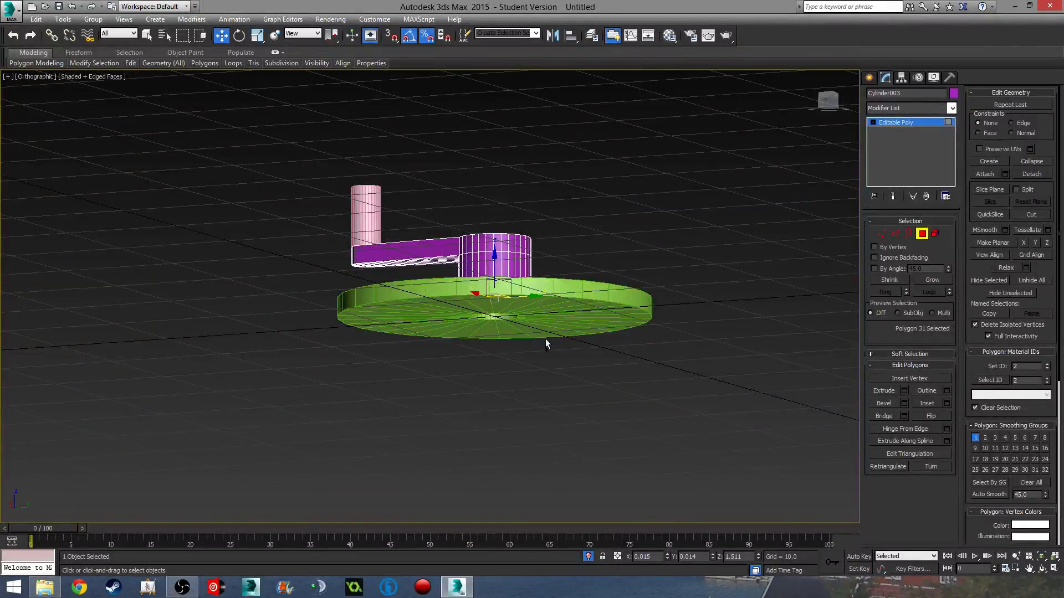
pyautogui.keyDown('alt'); pyautogui.moveTo(546, 340); pyautogui.dragTo(521, 346, button='middle'); pyautogui.keyUp('alt')
pyautogui.keyDown('ctrl'); pyautogui.click(516, 280); pyautogui.keyUp('ctrl')
pyautogui.keyDown('alt'); pyautogui.moveTo(516, 284); pyautogui.dragTo(492, 392, button='middle'); pyautogui.keyUp('alt')
pyautogui.scroll(4, 526, 272)
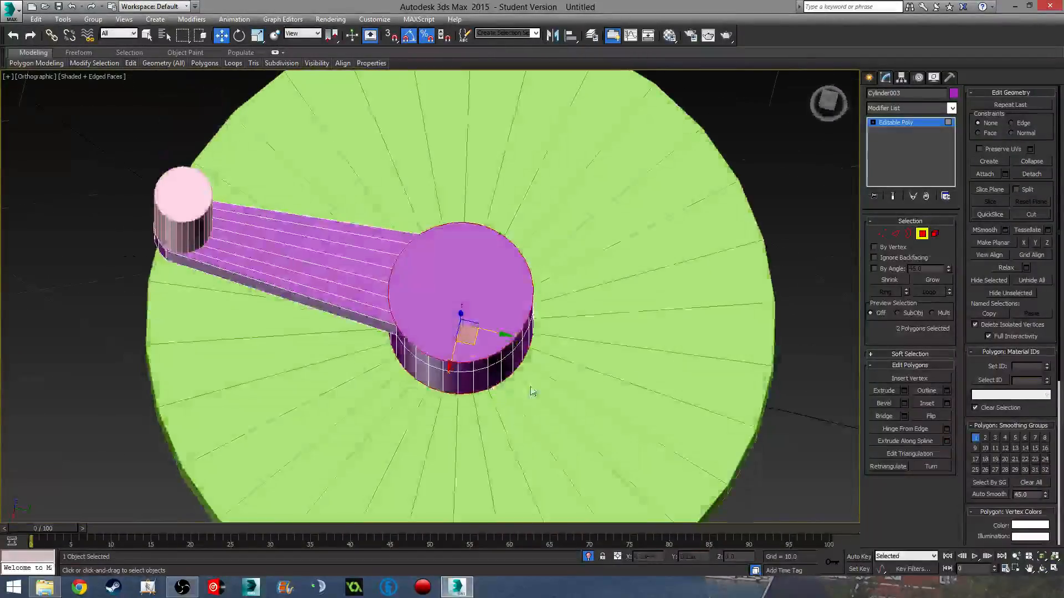
pyautogui.click(947, 403)
pyautogui.click(435, 335)
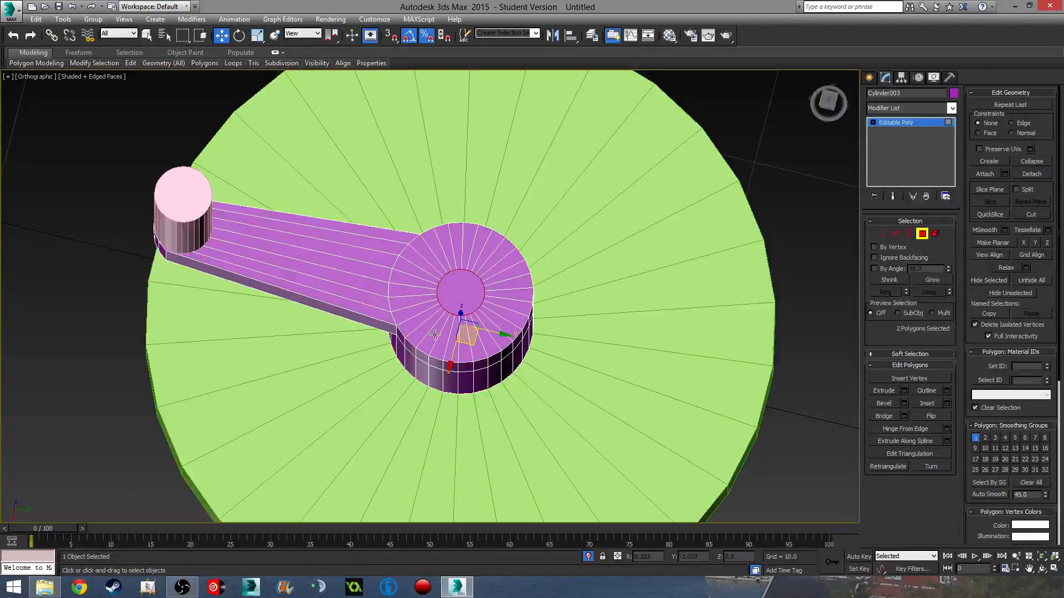
# Step: Bridge the inset top and bottom polygons to open a round hole through the central cylinder
pyautogui.click(890, 415)
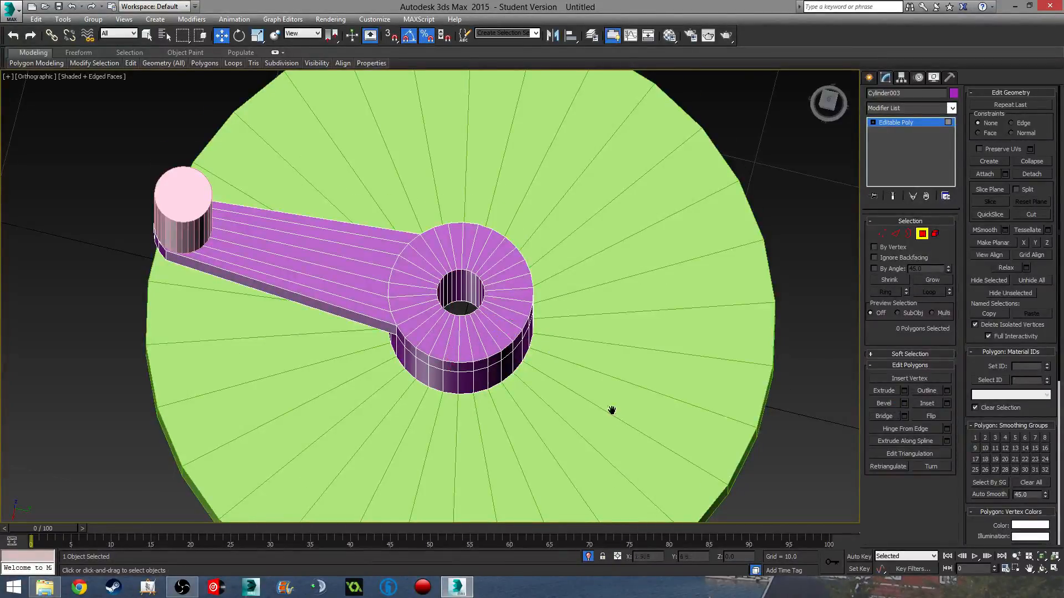
pyautogui.moveTo(611, 410); pyautogui.dragTo(615, 333, button='middle')
pyautogui.scroll(-5, 615, 332)
pyautogui.keyDown('alt'); pyautogui.moveTo(623, 379); pyautogui.dragTo(441, 350, button='middle'); pyautogui.keyUp('alt')
pyautogui.scroll(6, 428, 260)
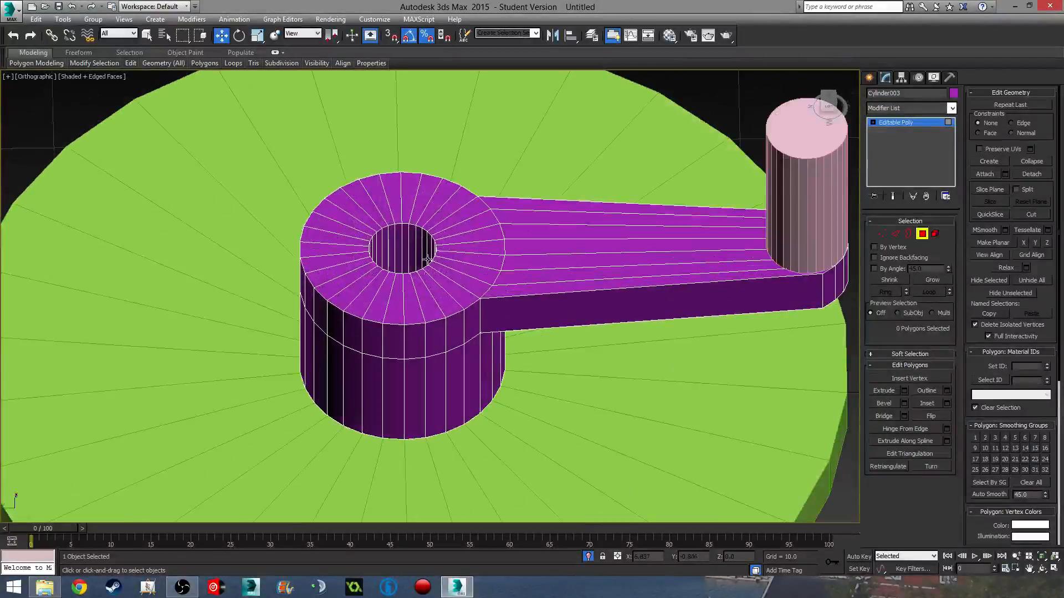
# Step: Save the scene as Mechanical_Centerfuge in the scenes folder
pyautogui.click(58, 6)
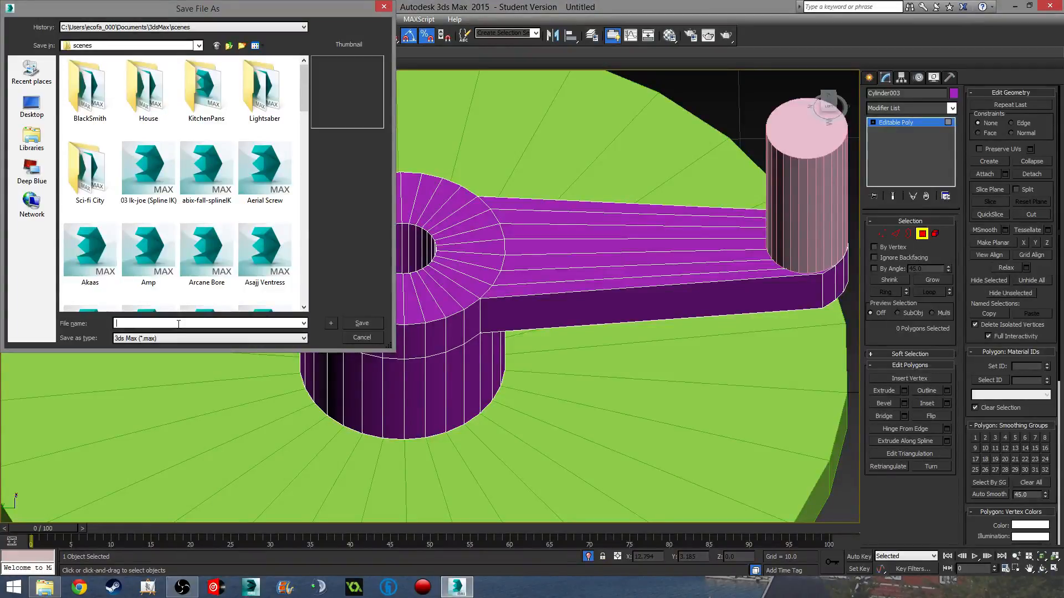
pyautogui.write('M')
pyautogui.press('BackSpace')
pyautogui.write('Mechanical_Centerfuge')
pyautogui.click(361, 323)
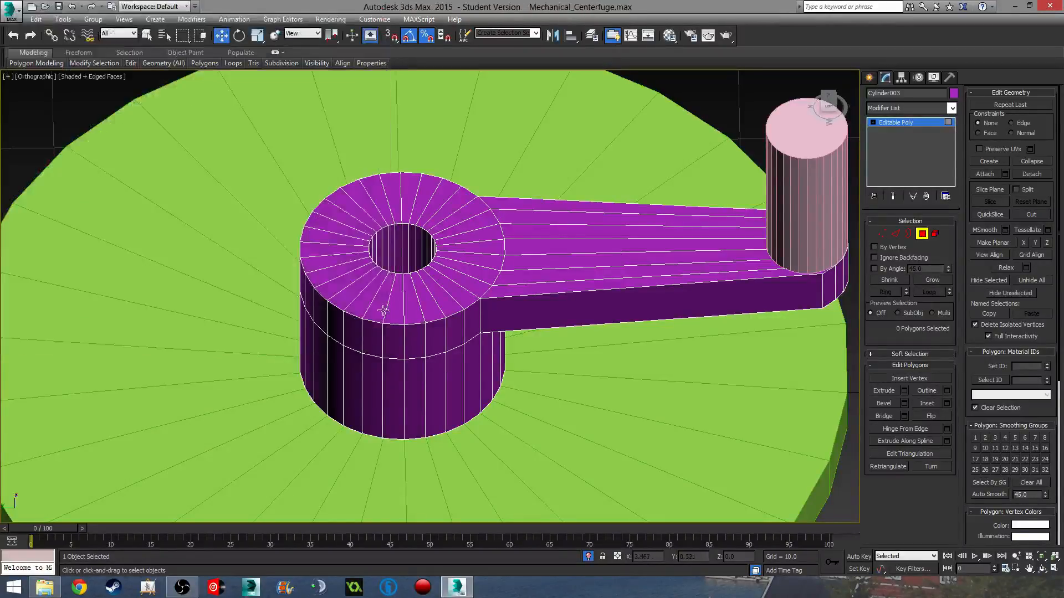
# Step: Leave polygon editing and attach the upright pin and the large base disc to the central cylinder object
pyautogui.scroll(-5, 542, 340)
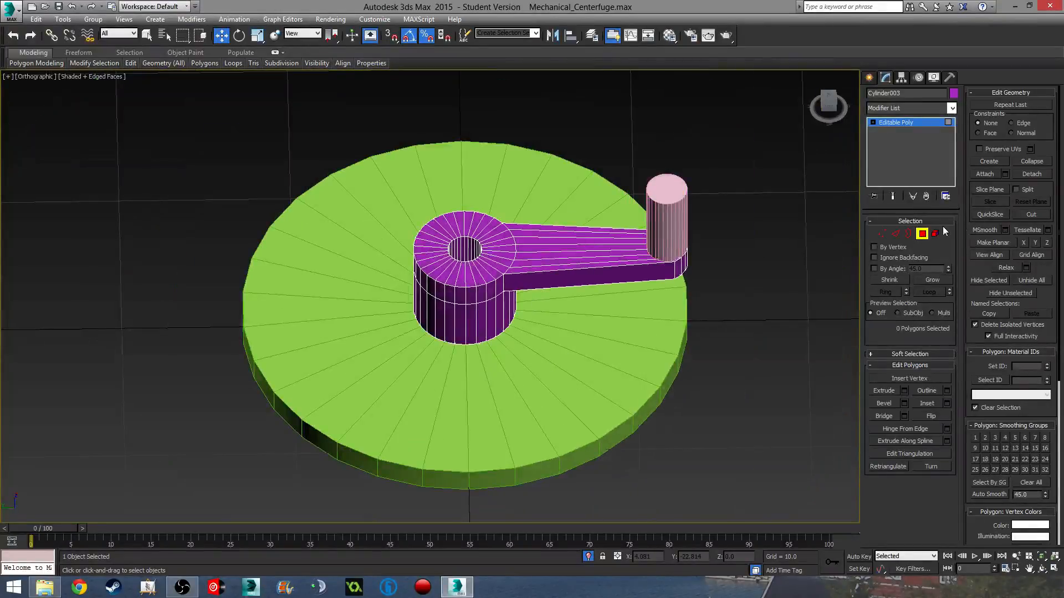
pyautogui.click(922, 233)
pyautogui.moveTo(603, 339); pyautogui.dragTo(606, 310, button='middle')
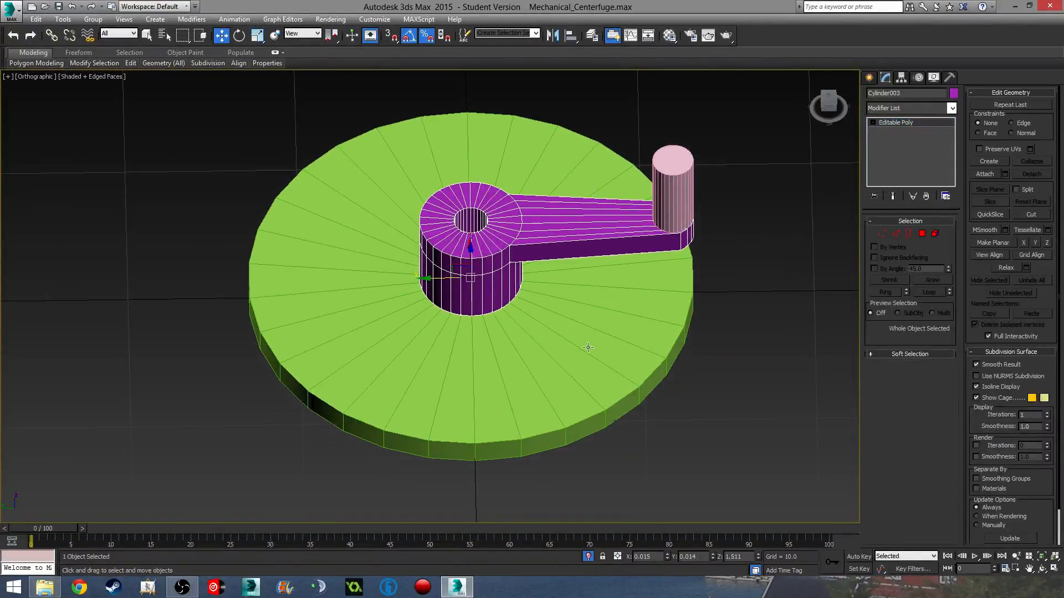
pyautogui.click(986, 174)
pyautogui.click(678, 200)
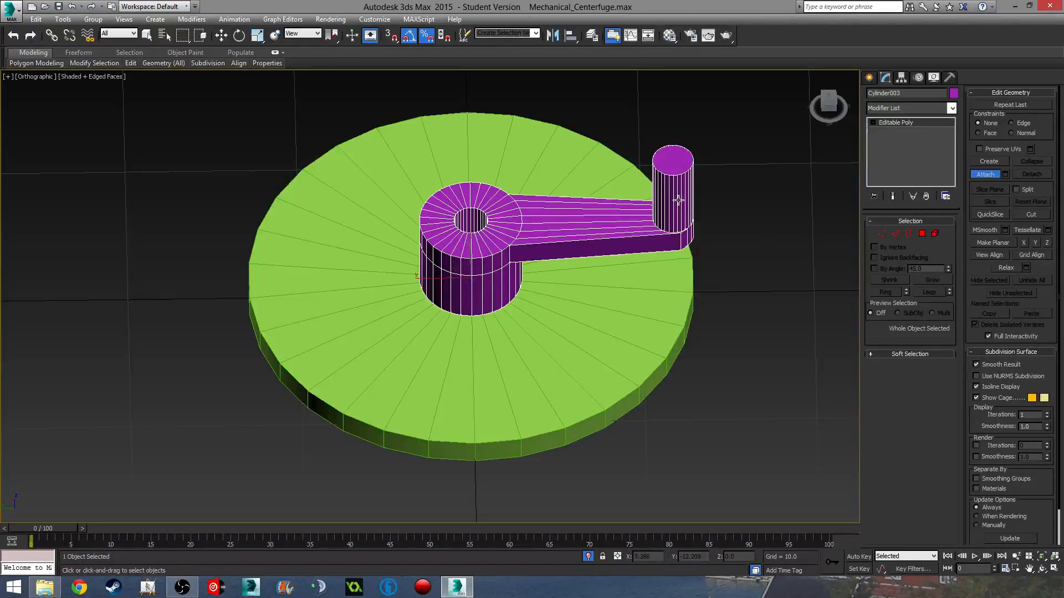
pyautogui.click(626, 349)
pyautogui.click(982, 176)
# Step: Deselect the combined object, exit isolation and move the smaller green disc further up along Z
pyautogui.click(759, 277)
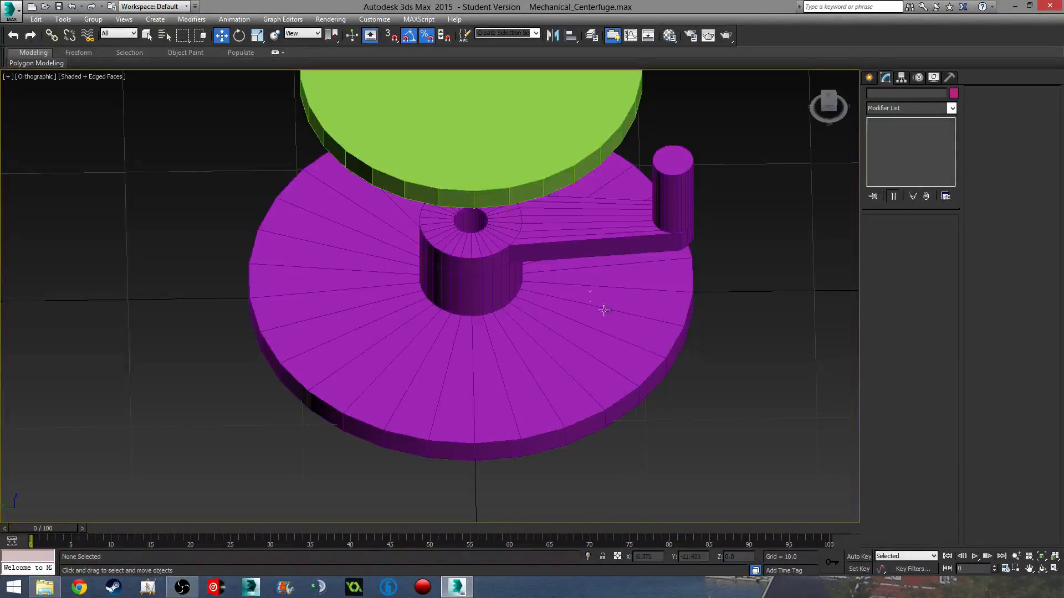
pyautogui.moveTo(546, 255); pyautogui.dragTo(565, 337, button='middle')
pyautogui.scroll(-4, 565, 337)
pyautogui.click(541, 255)
pyautogui.keyDown('alt'); pyautogui.moveTo(673, 385); pyautogui.dragTo(655, 358, button='middle'); pyautogui.keyUp('alt')
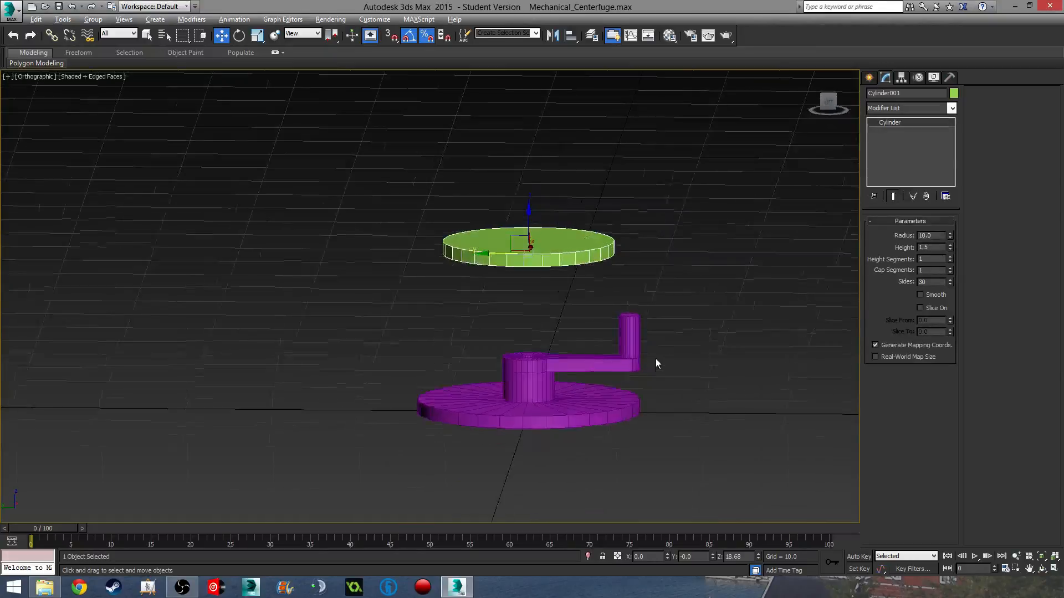
pyautogui.moveTo(527, 237); pyautogui.dragTo(527, 212)
pyautogui.keyDown('alt'); pyautogui.moveTo(644, 351); pyautogui.dragTo(645, 373, button='middle'); pyautogui.keyUp('alt')
# Step: Isolate the combined base, arm and pin object
pyautogui.click(556, 428)
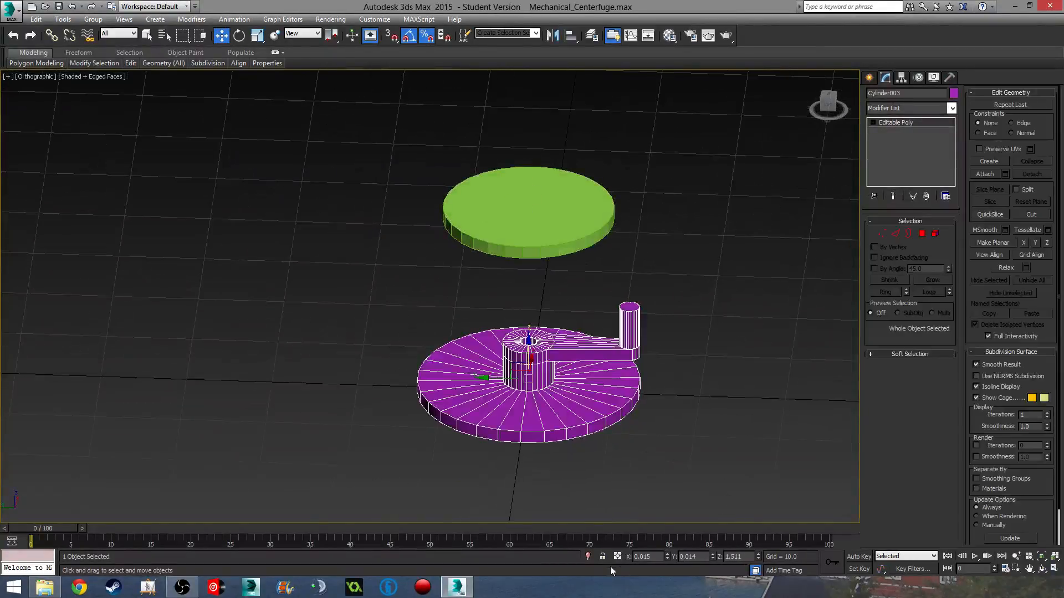
pyautogui.click(586, 557)
pyautogui.keyDown('alt'); pyautogui.moveTo(515, 402); pyautogui.dragTo(537, 377, button='middle'); pyautogui.keyUp('alt')
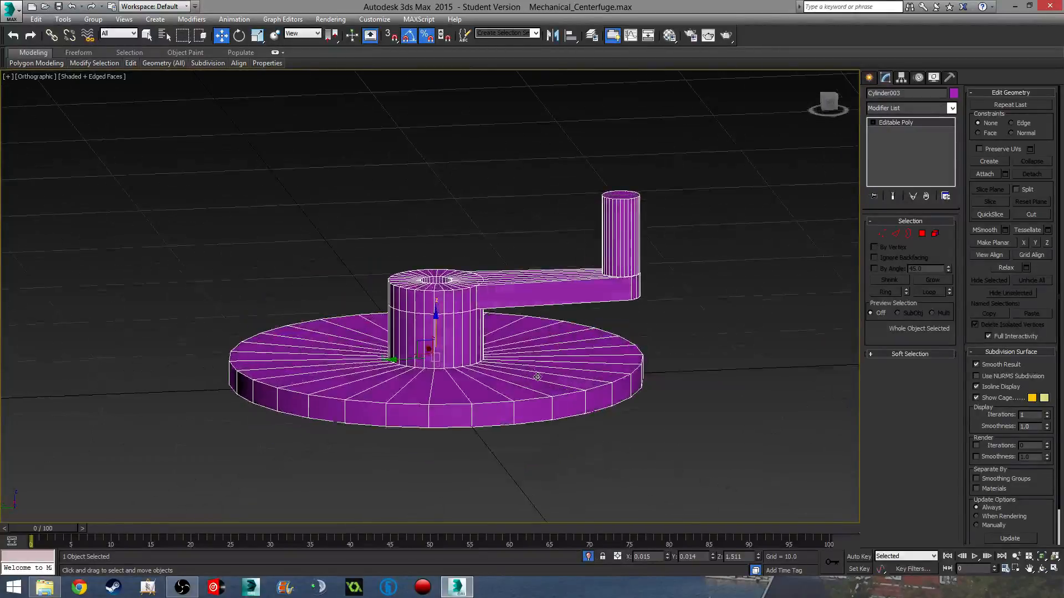
# Step: Center the pivot of the combined base, arm and pin object on the object itself
pyautogui.press('f')
pyautogui.scroll(6, 450, 302)
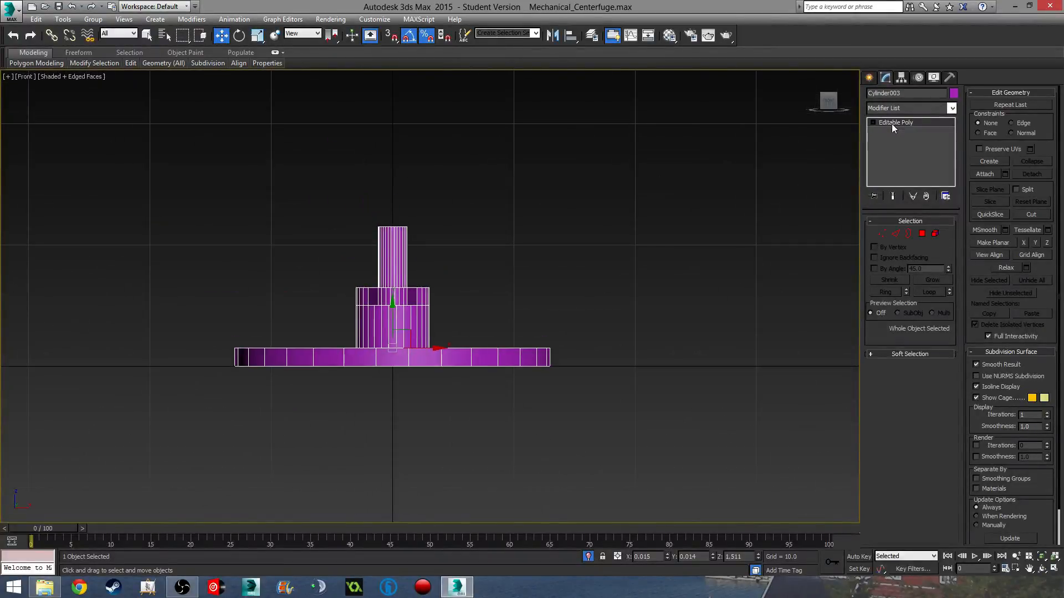
pyautogui.click(900, 77)
pyautogui.click(910, 148)
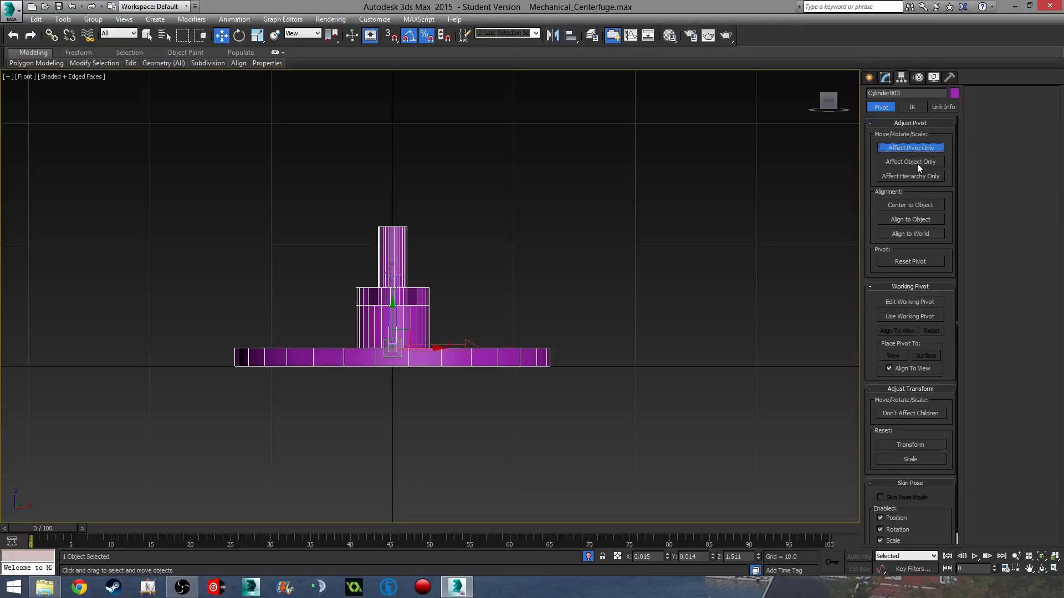
pyautogui.click(919, 205)
pyautogui.moveTo(519, 296); pyautogui.dragTo(544, 307, button='middle')
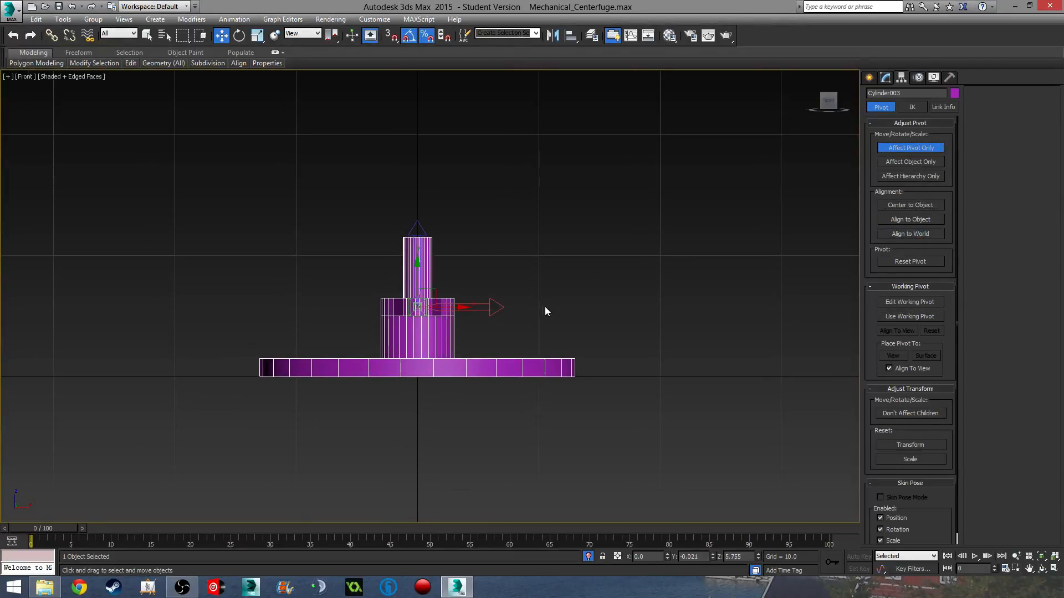
# Step: Rotate the combined object upside down in the front view so the disc is on top, and deselect it
pyautogui.click(885, 77)
pyautogui.press('e')
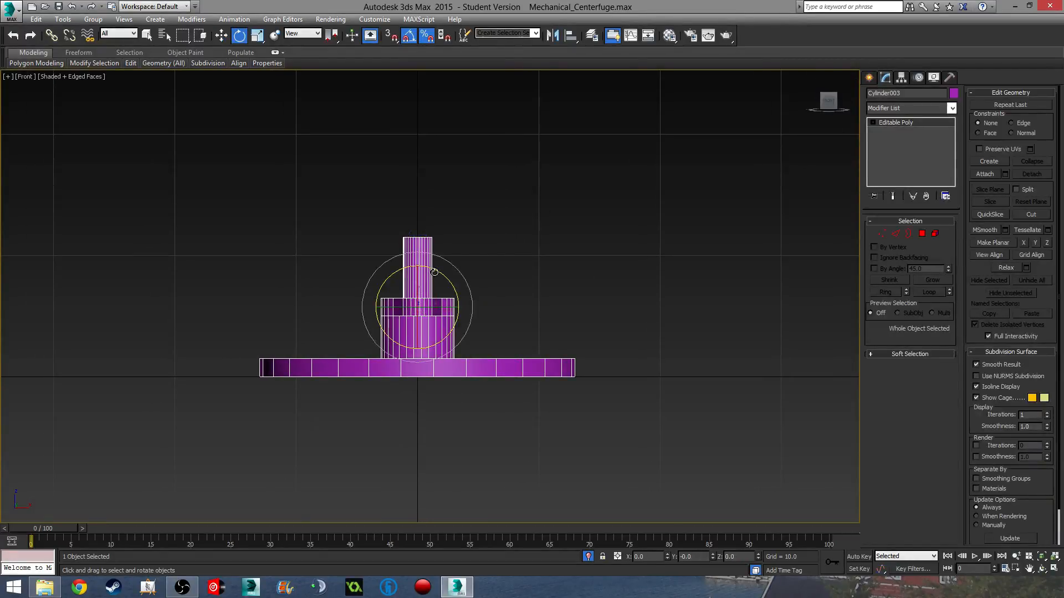
pyautogui.moveTo(435, 272); pyautogui.dragTo(525, 309)
pyautogui.click(535, 333)
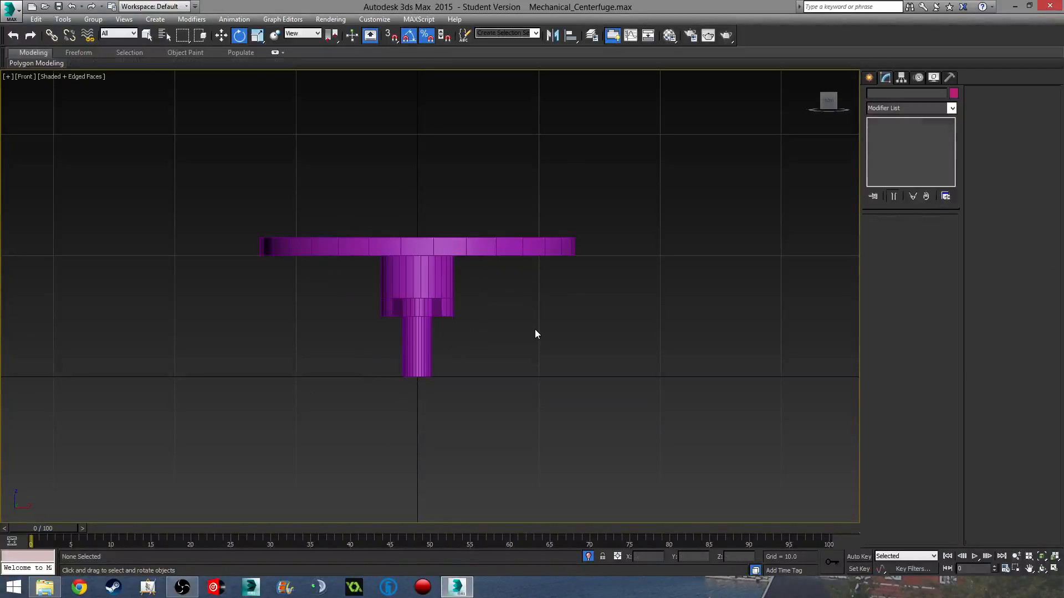
pyautogui.keyDown('alt'); pyautogui.moveTo(532, 335); pyautogui.dragTo(458, 340, button='middle'); pyautogui.keyUp('alt')
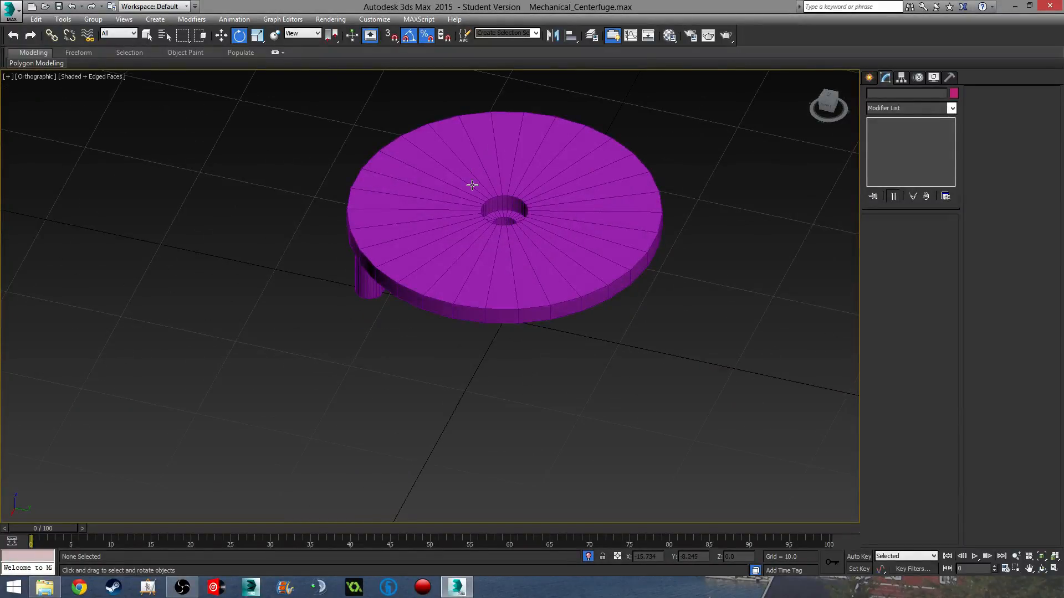
pyautogui.keyDown('alt'); pyautogui.moveTo(476, 191); pyautogui.dragTo(516, 363, button='middle'); pyautogui.keyUp('alt')
# Step: In wireframe, create a cylinder about 0.89 in radius and 0.96 high at the disc's rim, and shift it about 0.44 inward along Y
pyautogui.press('t')
pyautogui.scroll(-8, 560, 233)
pyautogui.moveTo(561, 233); pyautogui.dragTo(554, 273, button='middle')
pyautogui.scroll(5, 549, 249)
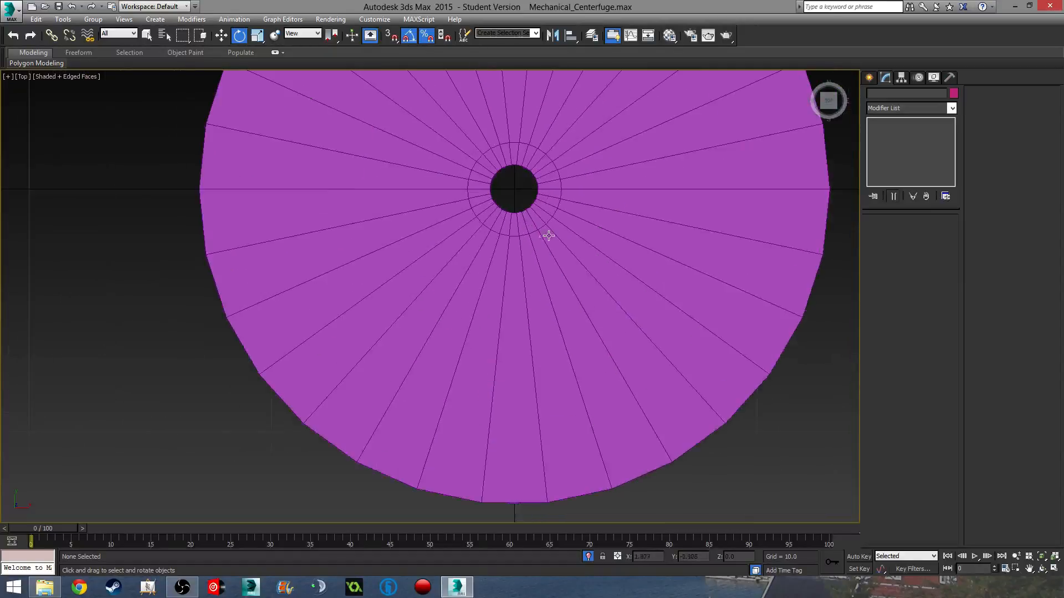
pyautogui.scroll(-4, 540, 288)
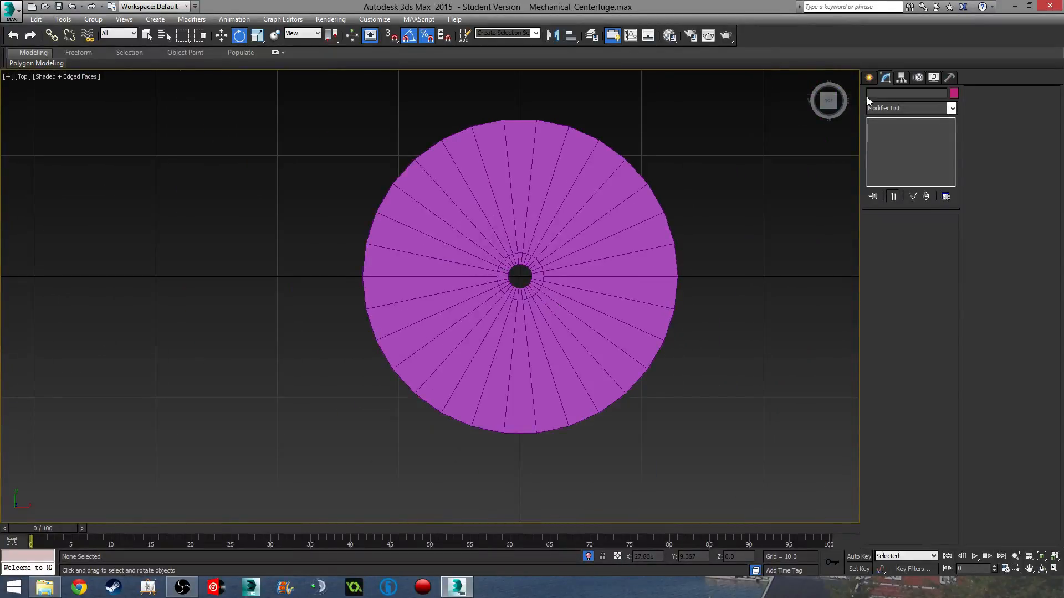
pyautogui.click(868, 77)
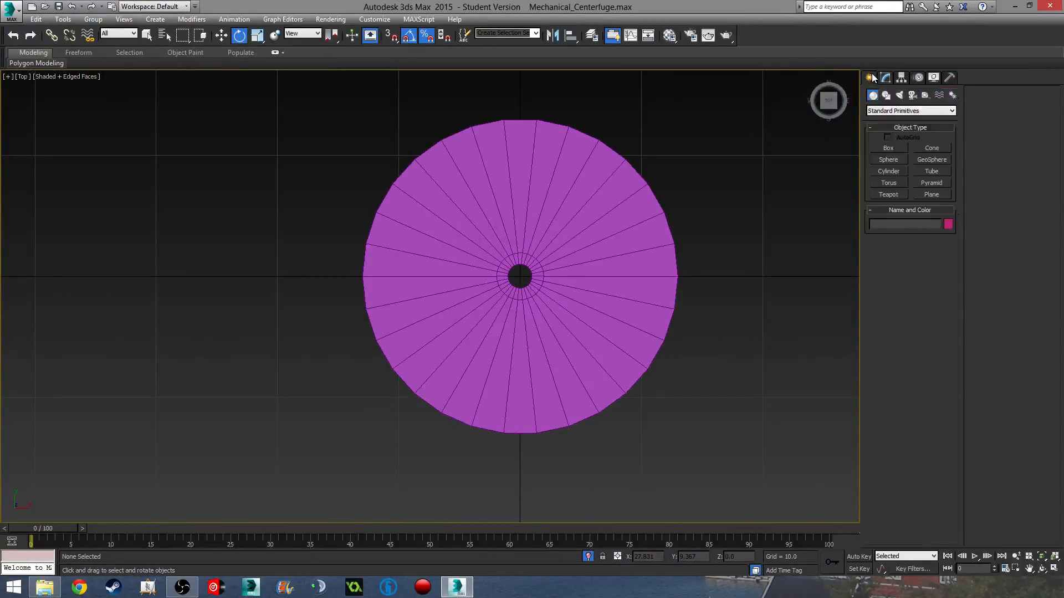
pyautogui.click(888, 171)
pyautogui.scroll(5, 560, 179)
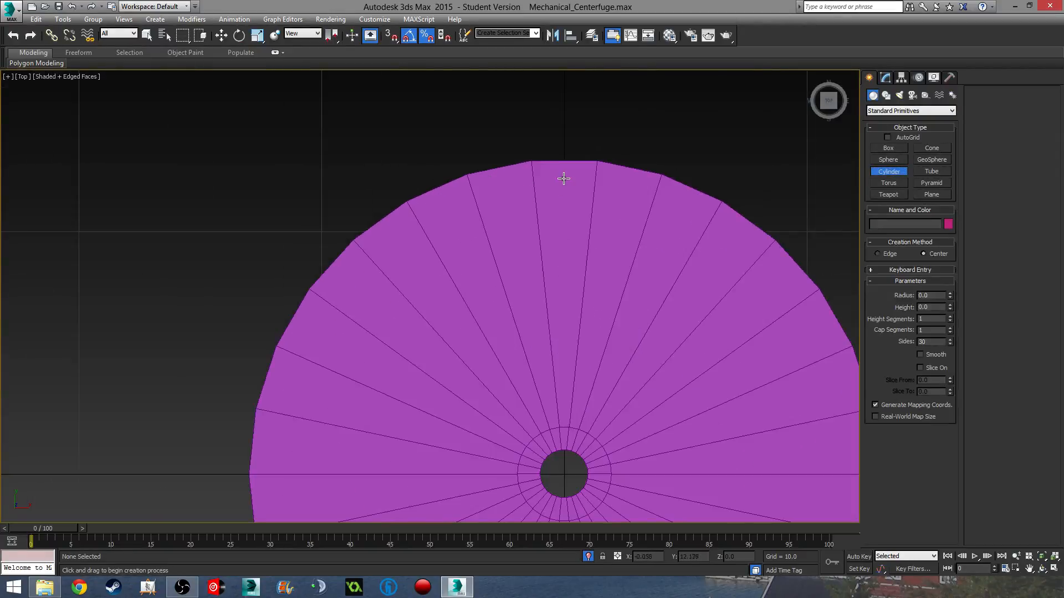
pyautogui.press('F3')
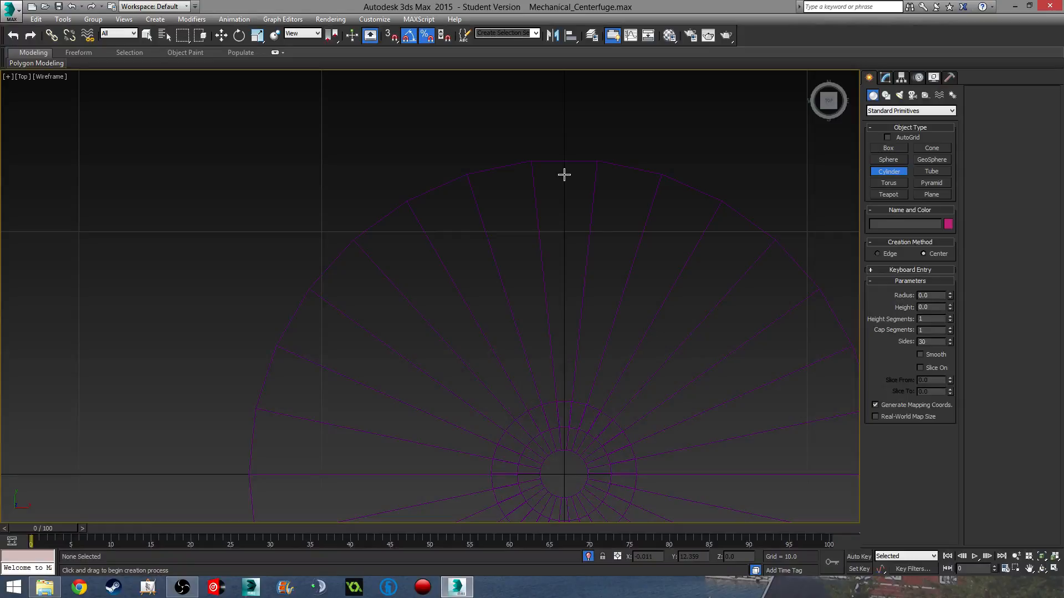
pyautogui.moveTo(564, 174); pyautogui.dragTo(573, 194)
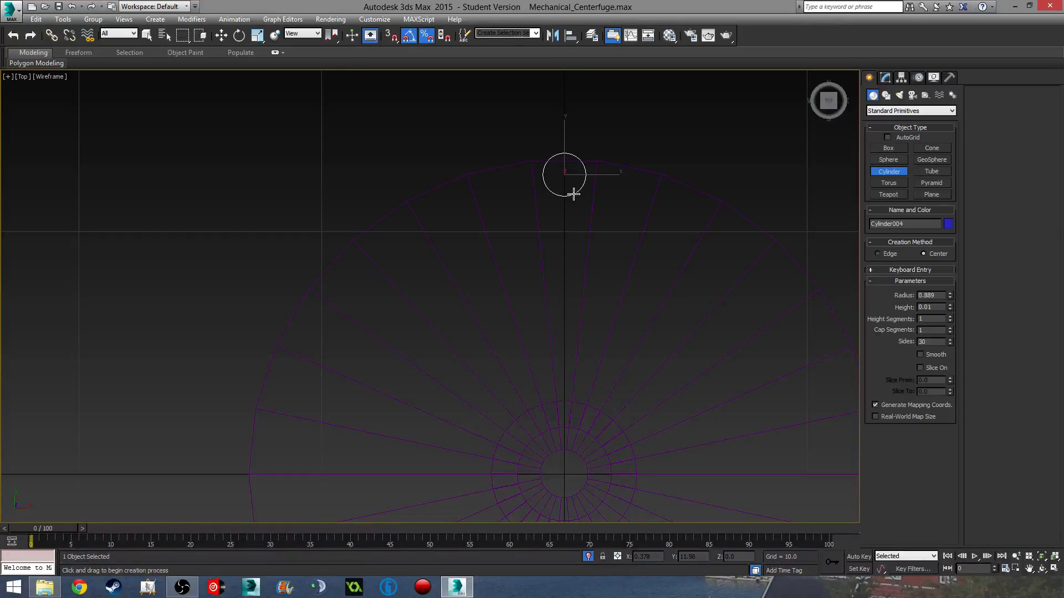
pyautogui.click(581, 171)
pyautogui.press('w')
pyautogui.moveTo(565, 139); pyautogui.dragTo(566, 149)
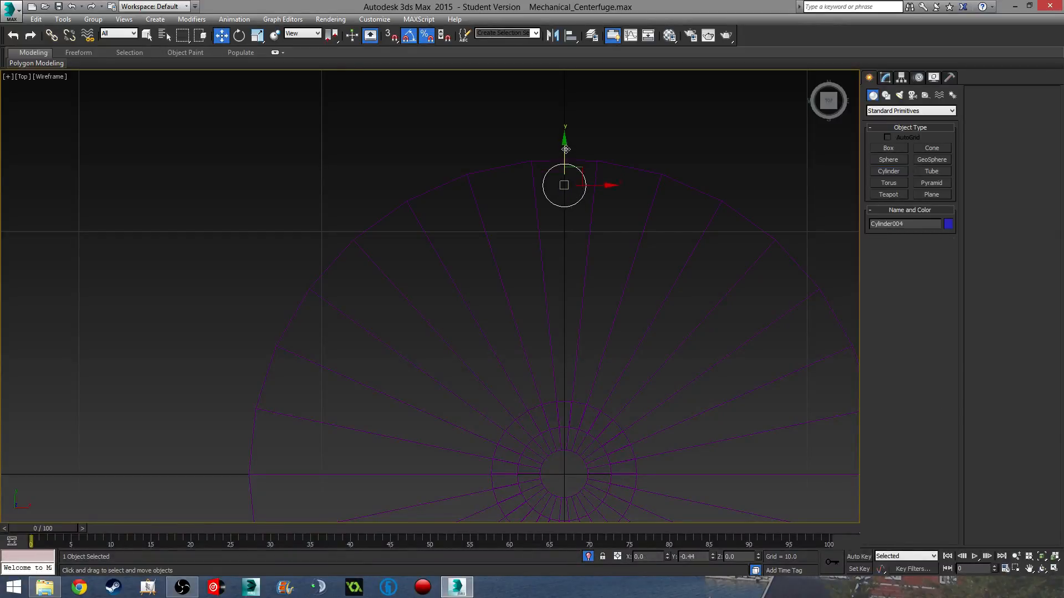
# Step: Raise the small cylinder along Z until its base rests on the disc's top face, and restore the shaded display
pyautogui.keyDown('alt'); pyautogui.moveTo(535, 247); pyautogui.dragTo(573, 249, button='middle'); pyautogui.keyUp('alt')
pyautogui.moveTo(573, 250); pyautogui.dragTo(581, 145)
pyautogui.press('f')
pyautogui.scroll(10, 461, 269)
pyautogui.moveTo(299, 332); pyautogui.dragTo(559, 344, button='middle')
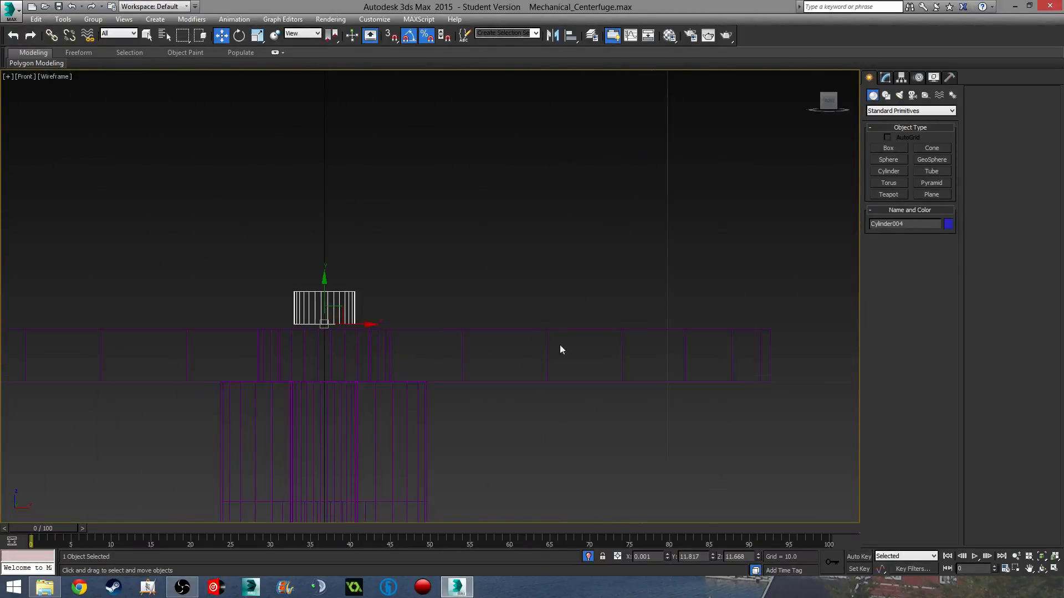
pyautogui.scroll(4, 364, 328)
pyautogui.moveTo(279, 282); pyautogui.dragTo(278, 296)
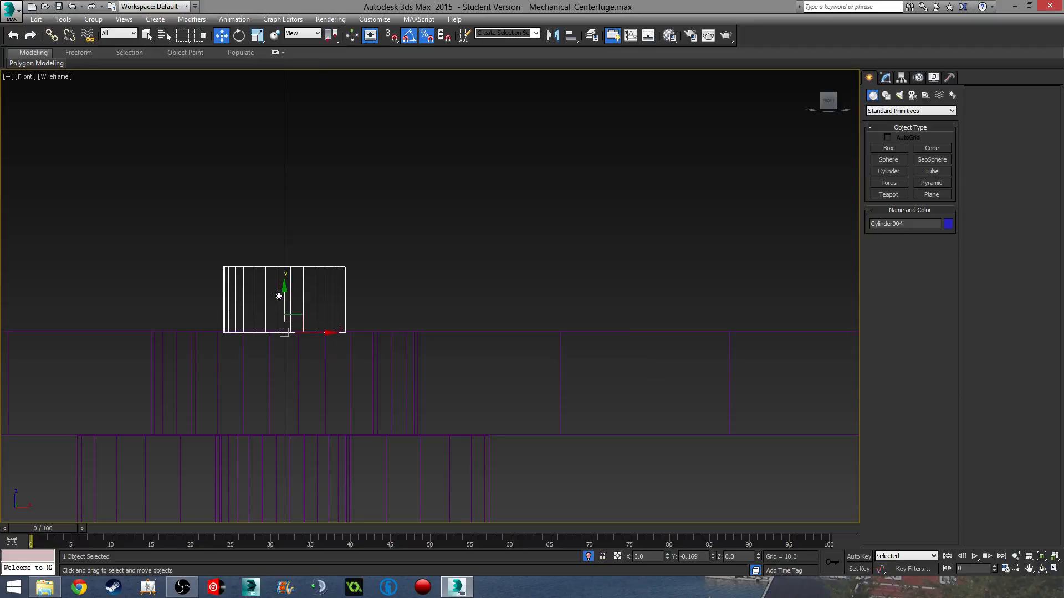
pyautogui.scroll(-6, 462, 279)
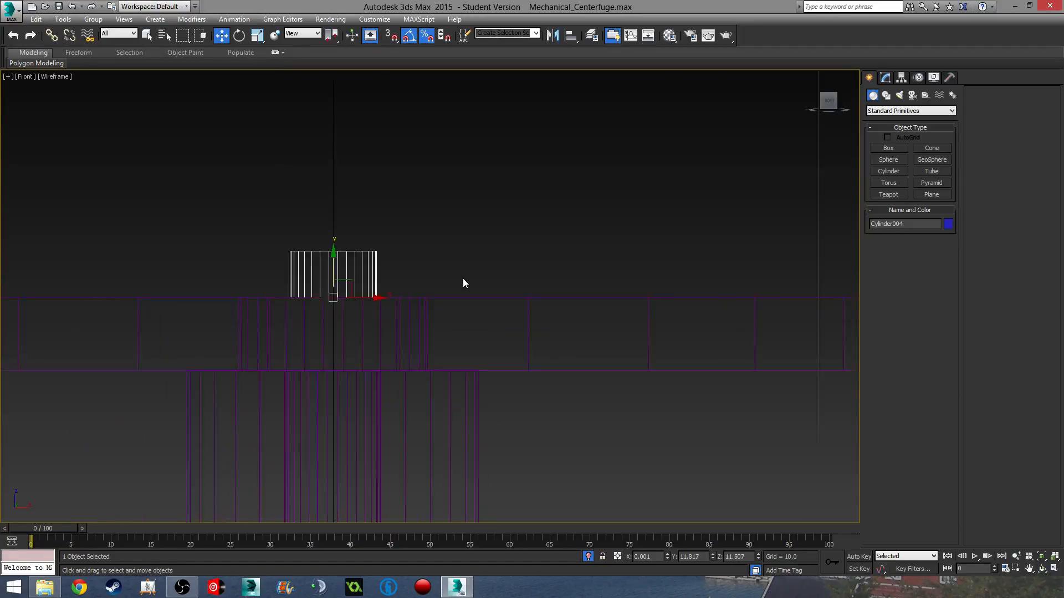
pyautogui.press('t')
pyautogui.scroll(-6, 451, 304)
pyautogui.moveTo(451, 304); pyautogui.dragTo(474, 404, button='middle')
pyautogui.press('F3')
pyautogui.scroll(3, 517, 213)
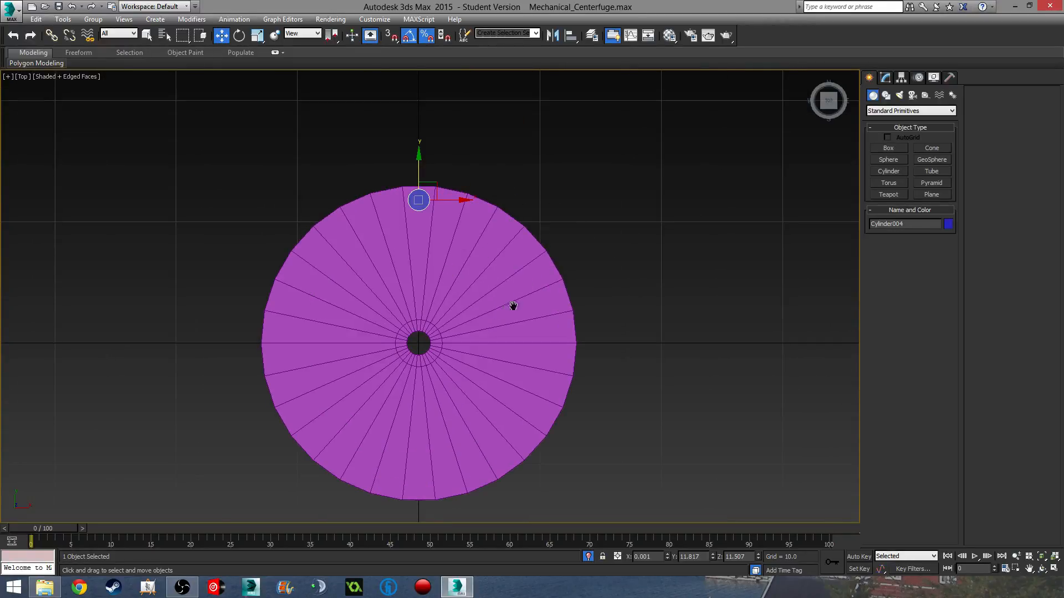
pyautogui.keyDown('alt'); pyautogui.moveTo(510, 306); pyautogui.dragTo(608, 221, button='middle'); pyautogui.keyUp('alt')
# Step: Set the small cylinder's height to 3.0
pyautogui.click(886, 78)
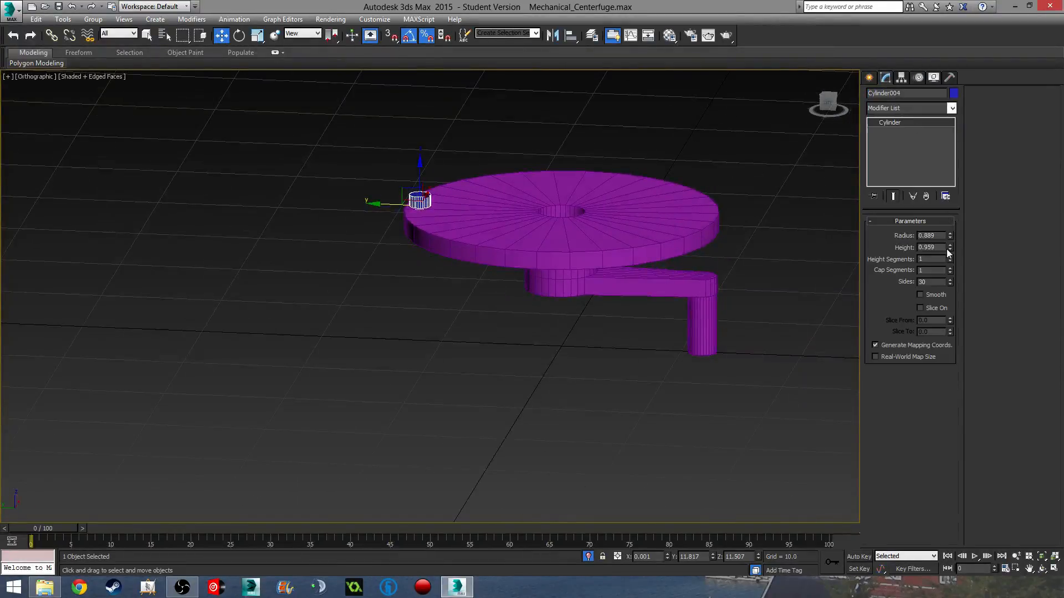
pyautogui.click(942, 235)
pyautogui.moveTo(948, 249); pyautogui.dragTo(932, 231)
pyautogui.doubleClick(936, 248)
pyautogui.write('3.0')
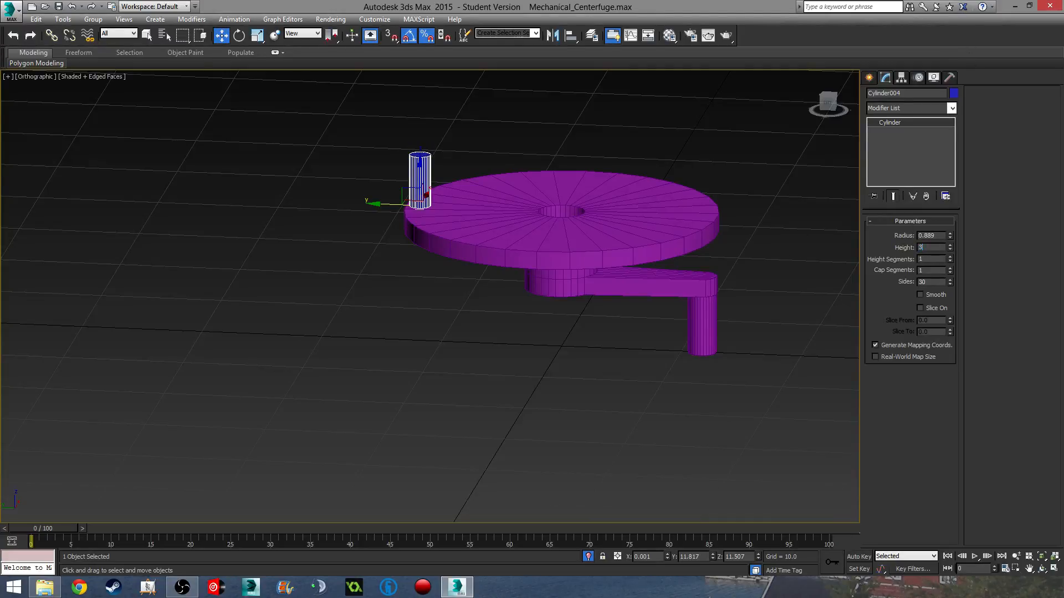
pyautogui.press('Return')
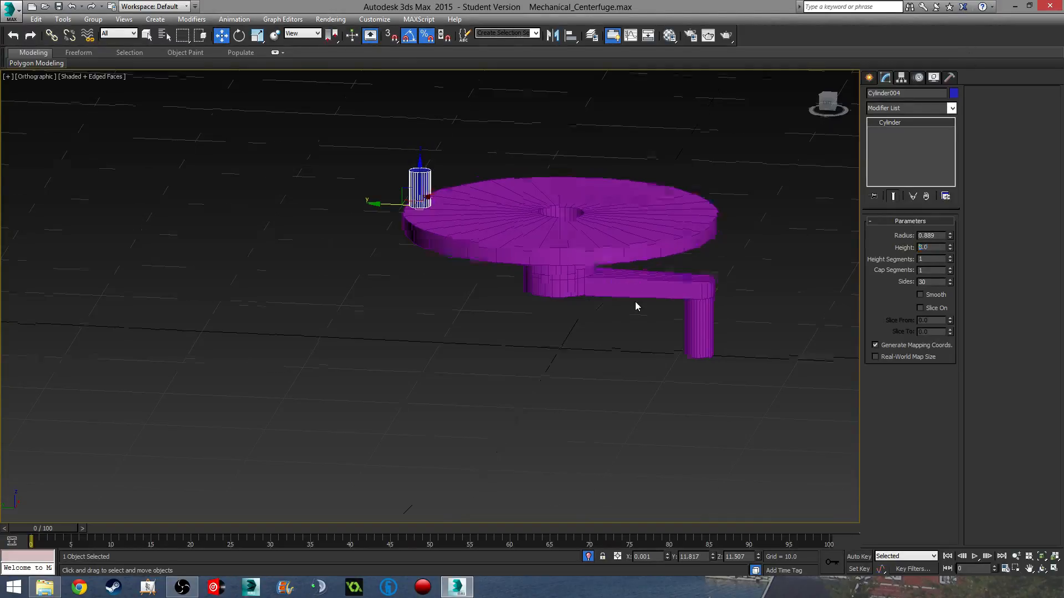
pyautogui.keyDown('alt'); pyautogui.moveTo(634, 304); pyautogui.dragTo(567, 290, button='middle'); pyautogui.keyUp('alt')
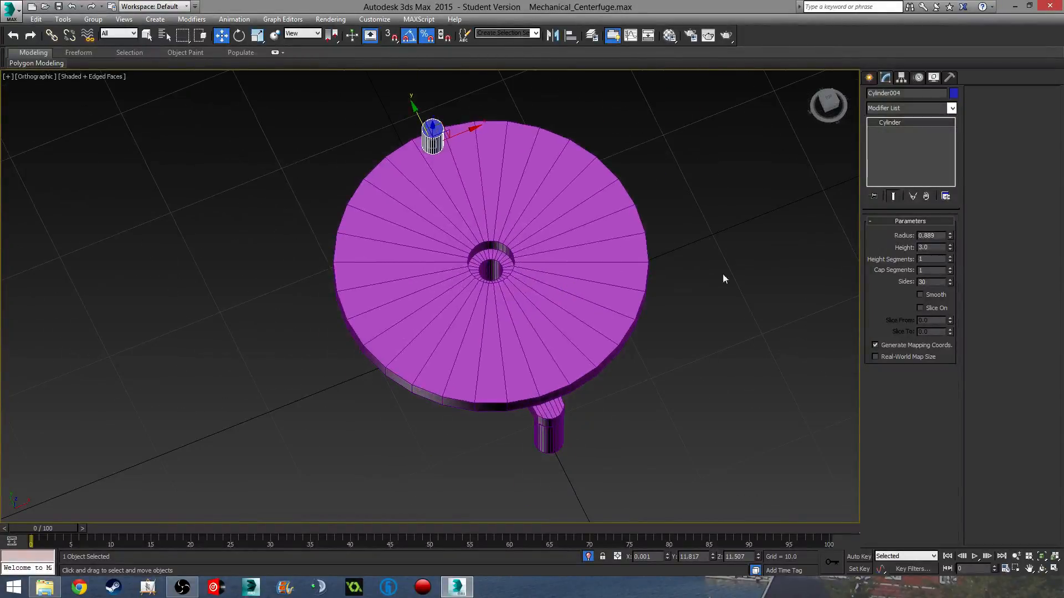
# Step: Set the small cylinder's radius to 1.0
pyautogui.press('t')
pyautogui.scroll(-5, 589, 237)
pyautogui.moveTo(589, 240); pyautogui.dragTo(586, 369, button='middle')
pyautogui.scroll(8, 557, 238)
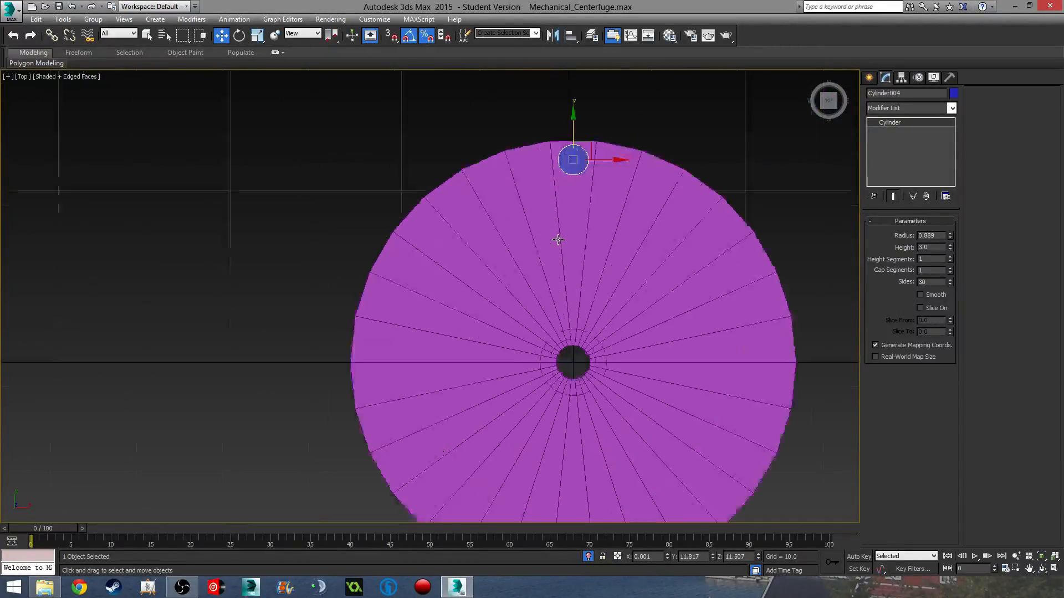
pyautogui.scroll(-2, 615, 284)
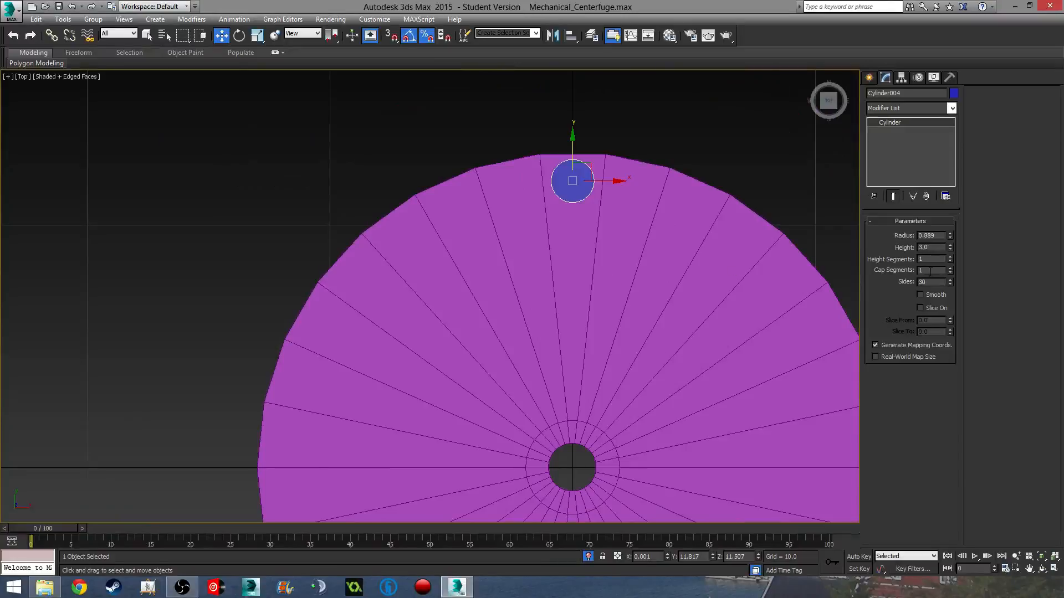
pyautogui.doubleClick(941, 237)
pyautogui.write('1.0')
pyautogui.press('Return')
# Step: Reduce the small cylinder's radius to 0.5
pyautogui.keyDown('alt'); pyautogui.moveTo(584, 372); pyautogui.dragTo(693, 258, button='middle'); pyautogui.keyUp('alt')
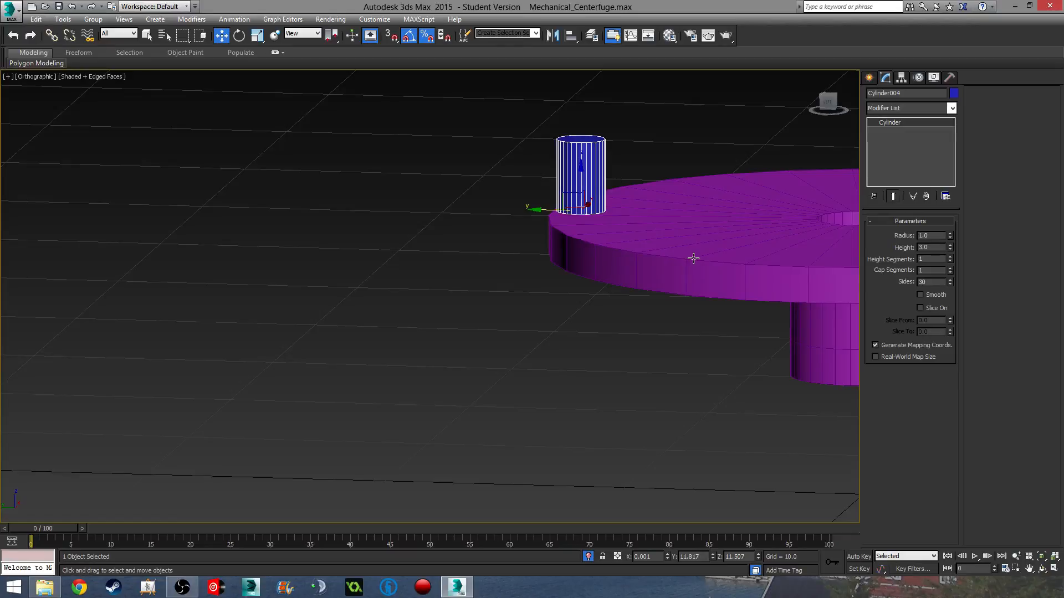
pyautogui.moveTo(687, 276); pyautogui.dragTo(670, 315, button='middle')
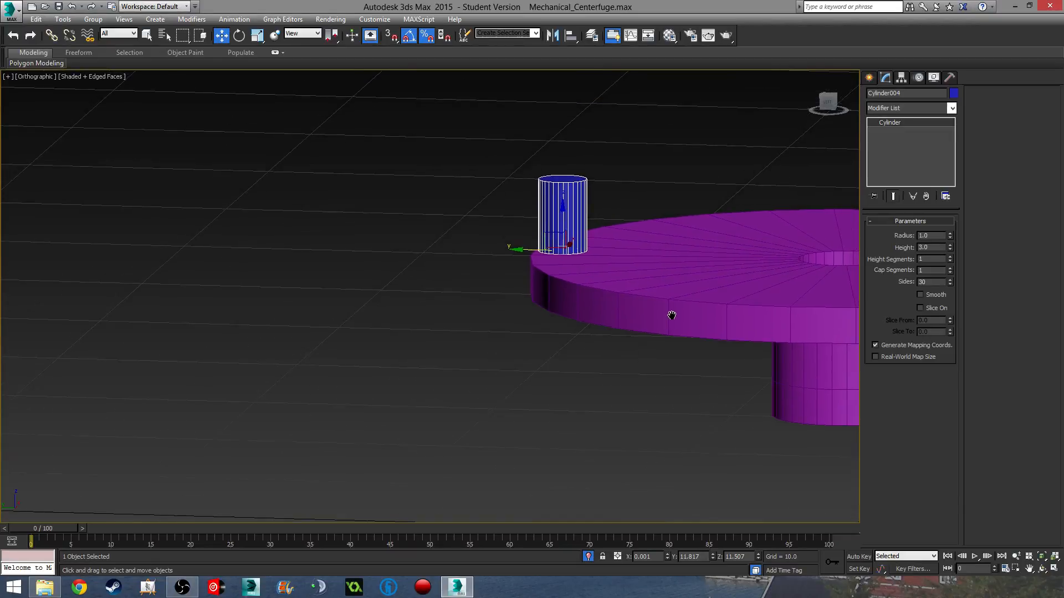
pyautogui.scroll(4, 482, 271)
pyautogui.moveTo(683, 210); pyautogui.dragTo(580, 292, button='middle')
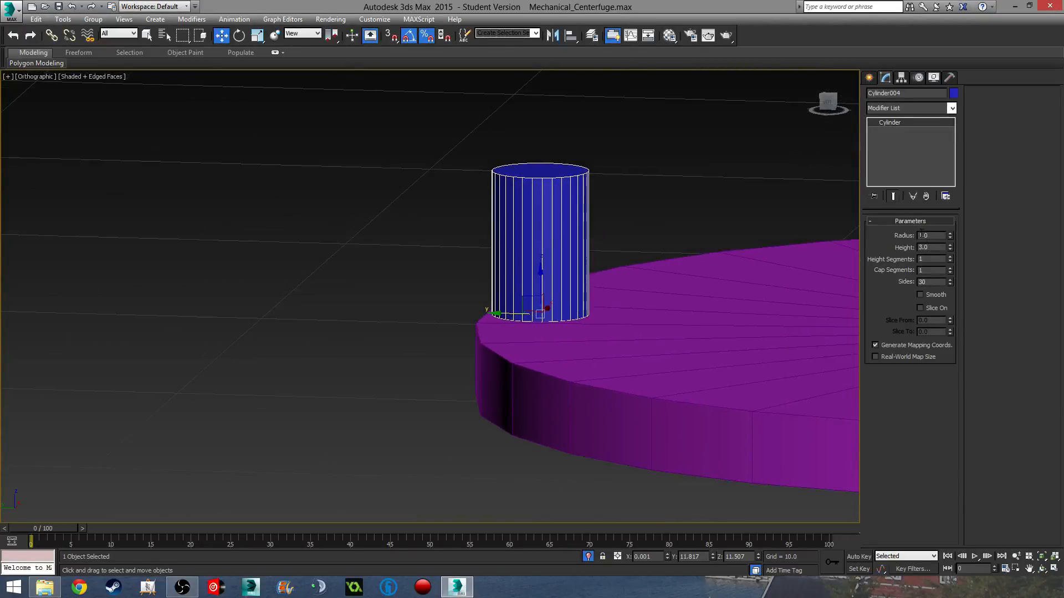
pyautogui.doubleClick(924, 235)
pyautogui.write('0.5')
pyautogui.press('Return')
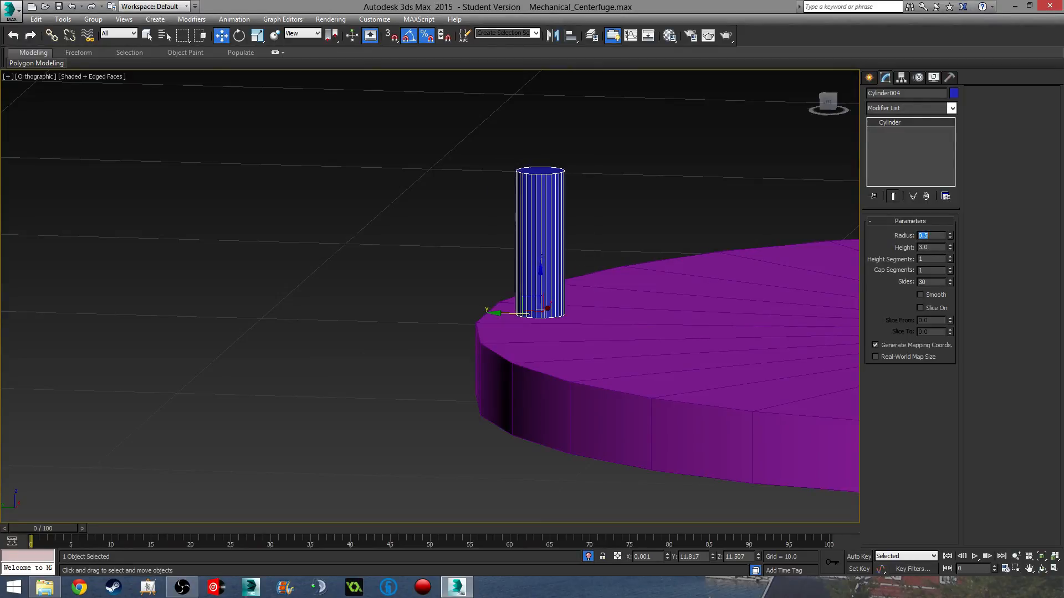
# Step: Set the height of the thin cylinder on the disc's rim to 6.0
pyautogui.scroll(-4, 698, 317)
pyautogui.keyDown('alt'); pyautogui.moveTo(689, 319); pyautogui.dragTo(718, 366, button='middle'); pyautogui.keyUp('alt')
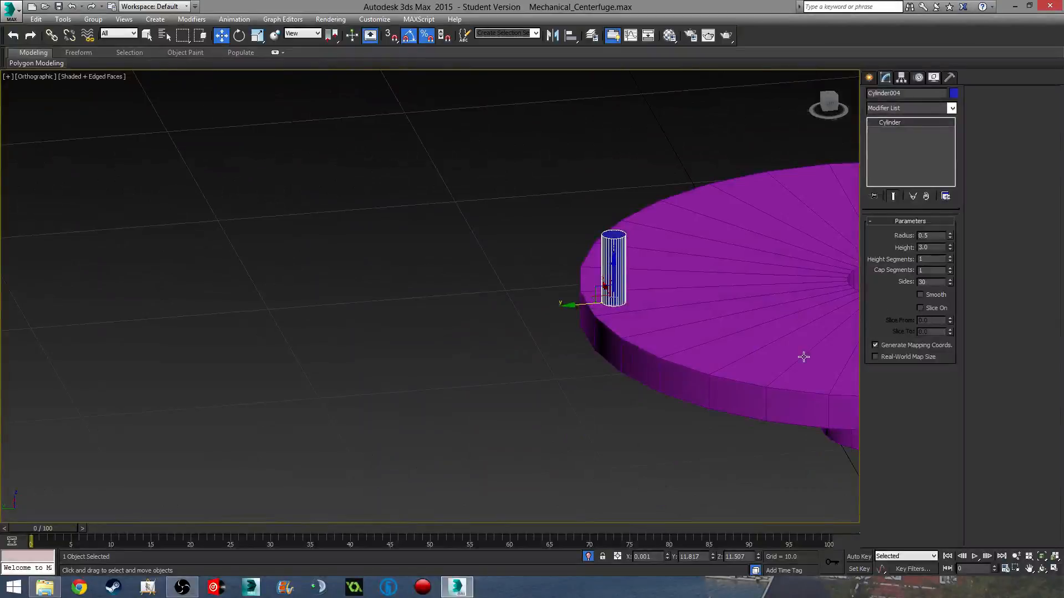
pyautogui.moveTo(802, 358); pyautogui.dragTo(555, 354, button='middle')
pyautogui.scroll(-2, 555, 355)
pyautogui.doubleClick(929, 247)
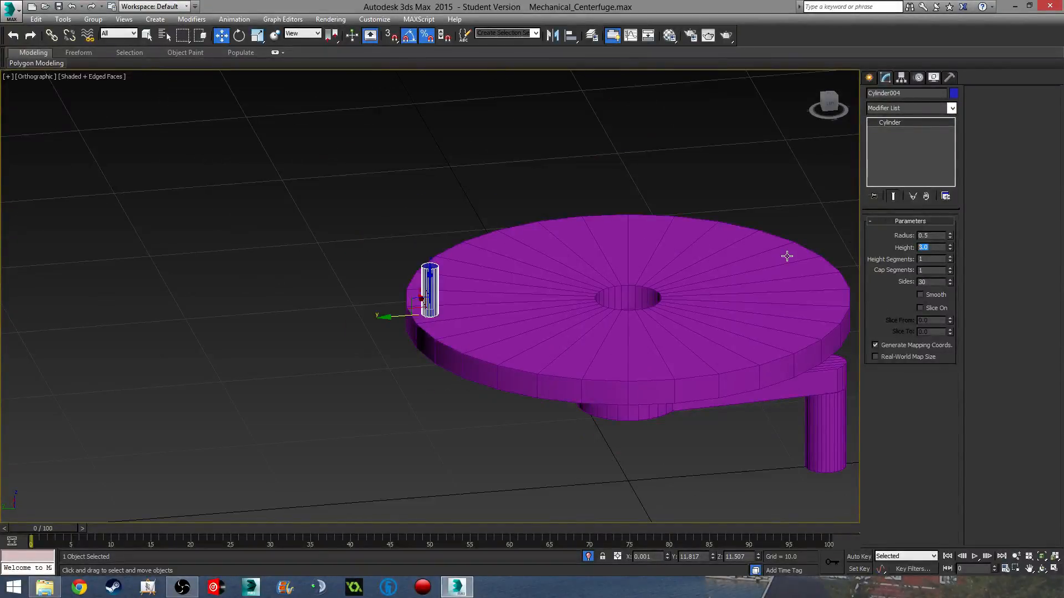
pyautogui.write('6')
pyautogui.press('Return')
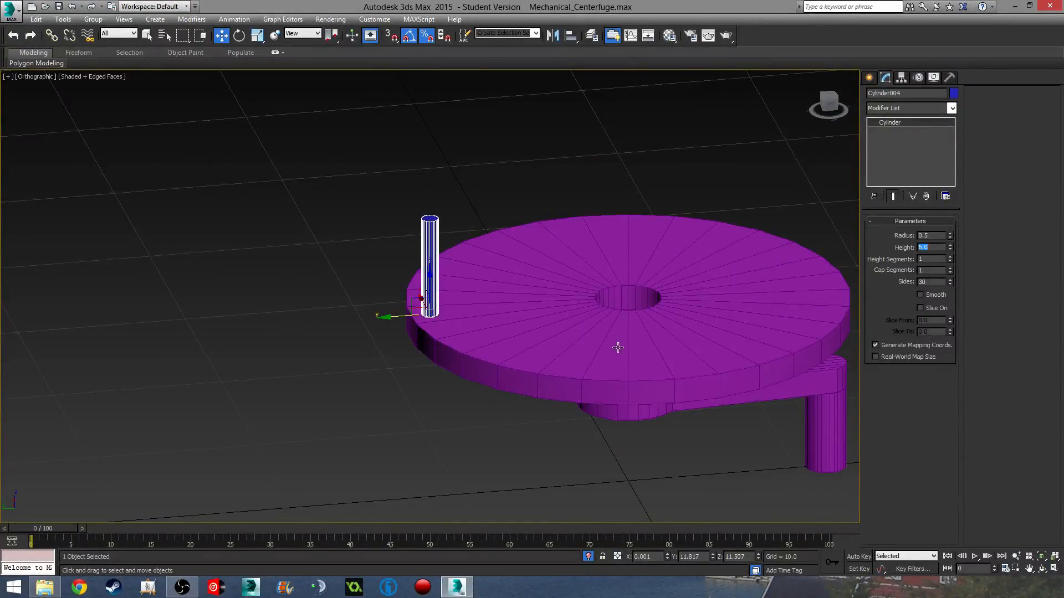
# Step: Center the thin cylinder's pivot on the object and align the pivot to the world
pyautogui.scroll(-2, 618, 348)
pyautogui.press('t')
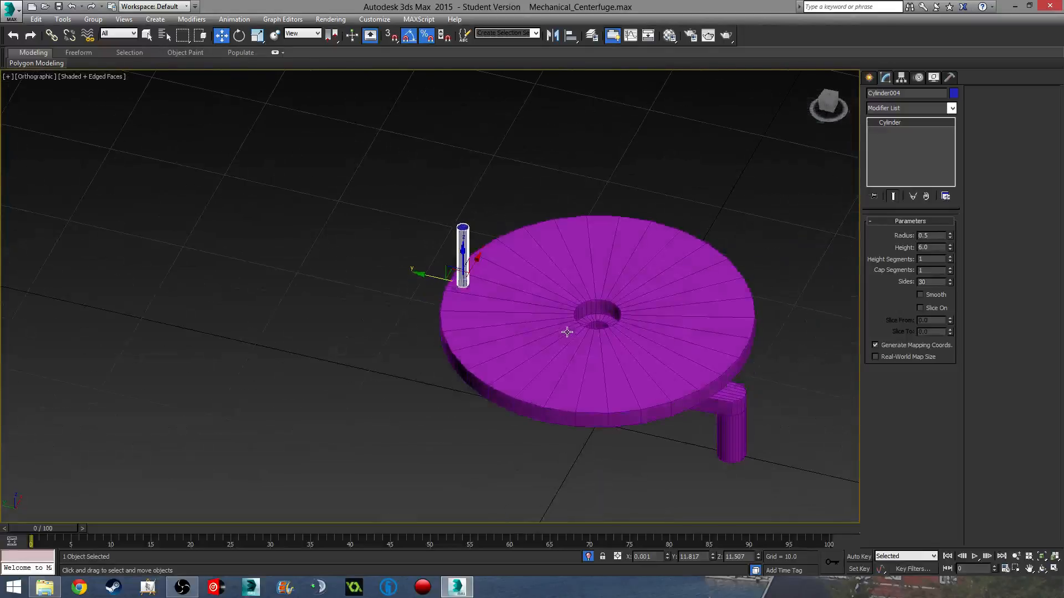
pyautogui.moveTo(544, 245); pyautogui.dragTo(561, 366, button='middle')
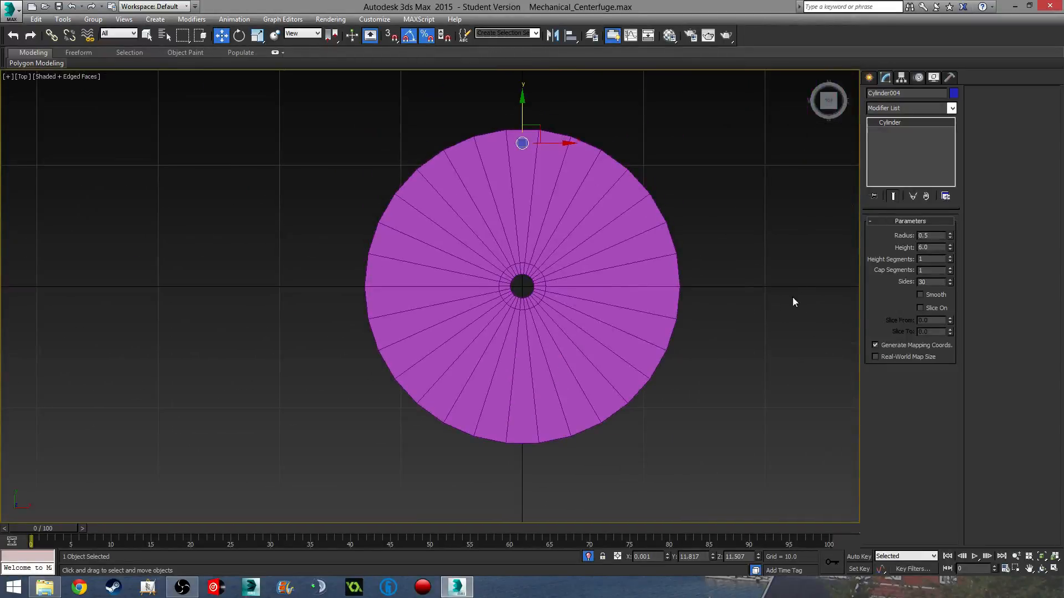
pyautogui.click(900, 77)
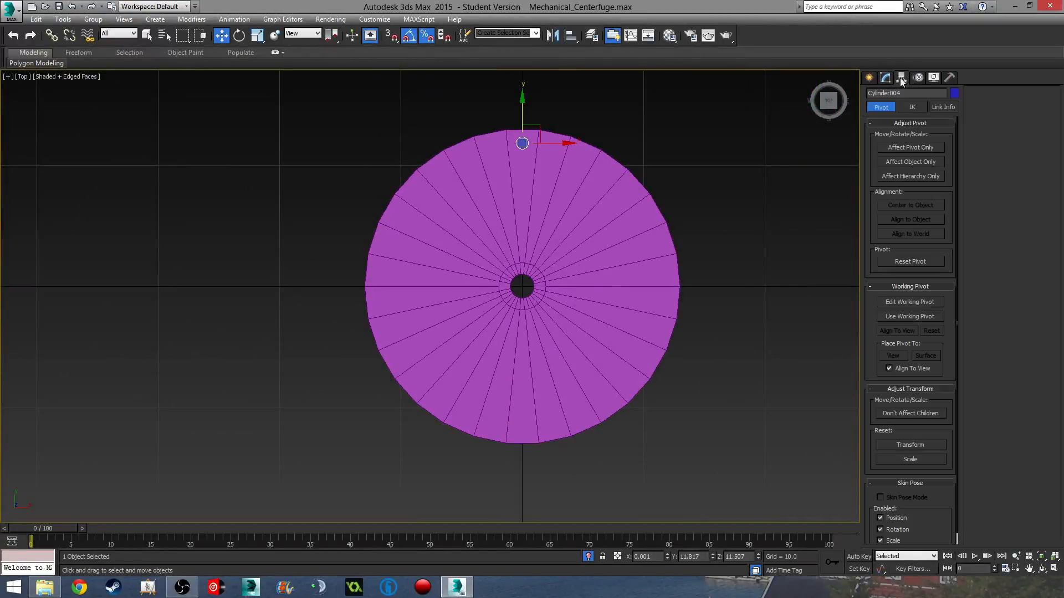
pyautogui.click(920, 147)
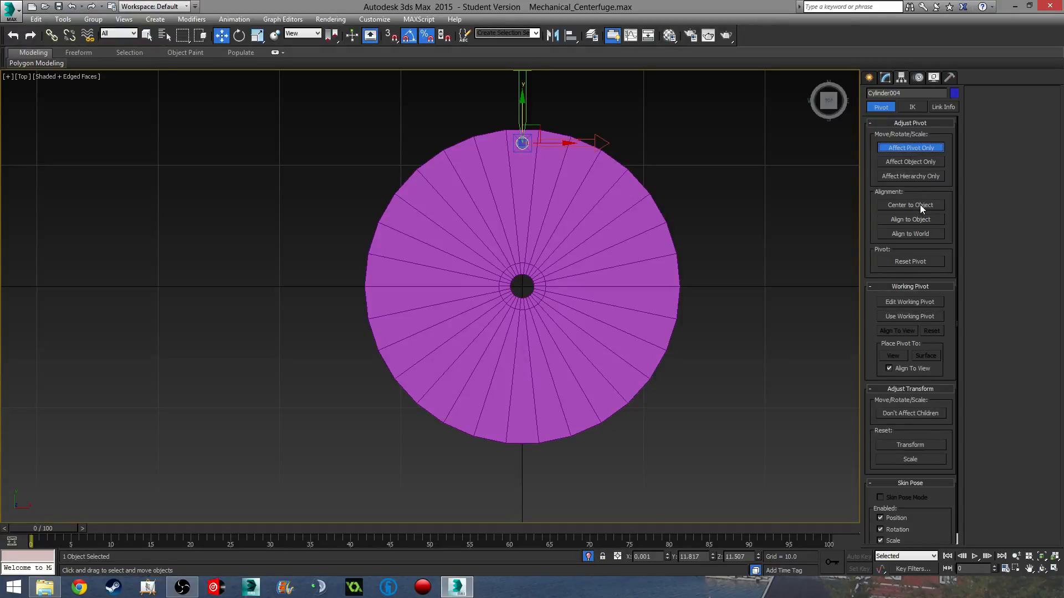
pyautogui.click(920, 205)
pyautogui.click(932, 234)
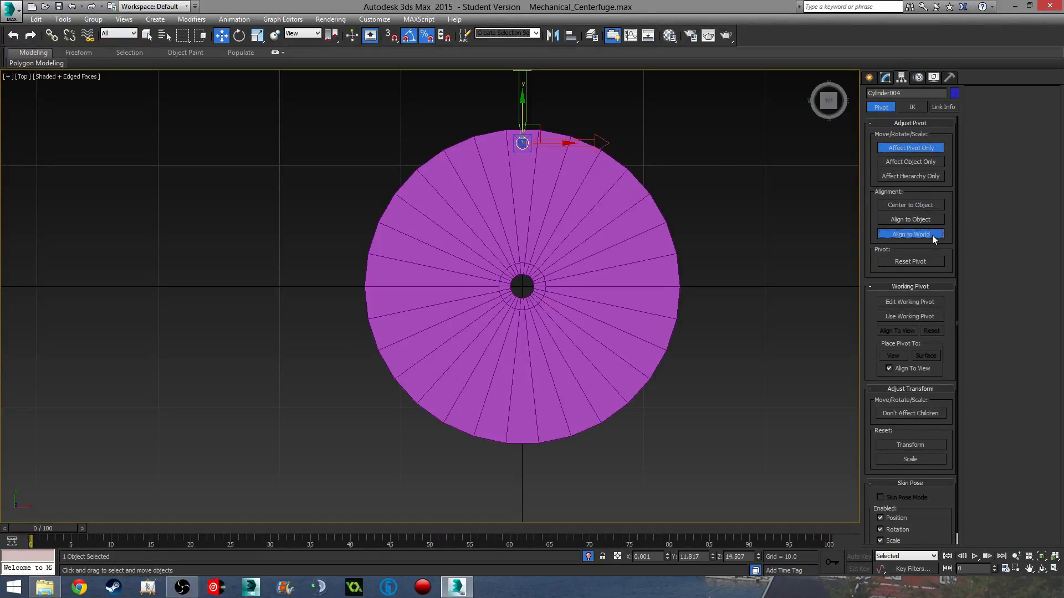
# Step: Move the rim column's pivot to the world origin, X 0, Y 0, Z 0, and finish pivot editing
pyautogui.moveTo(660, 556); pyautogui.dragTo(478, 543)
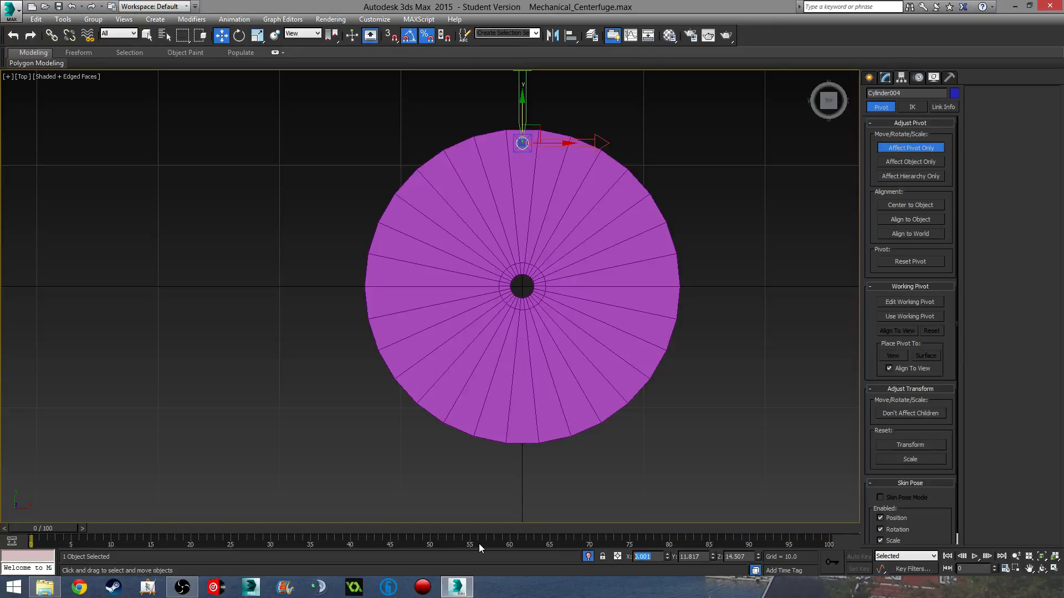
pyautogui.write('0')
pyautogui.press('Tab')
pyautogui.write('0')
pyautogui.press('Tab')
pyautogui.write('0')
pyautogui.press('Tab')
pyautogui.write('0')
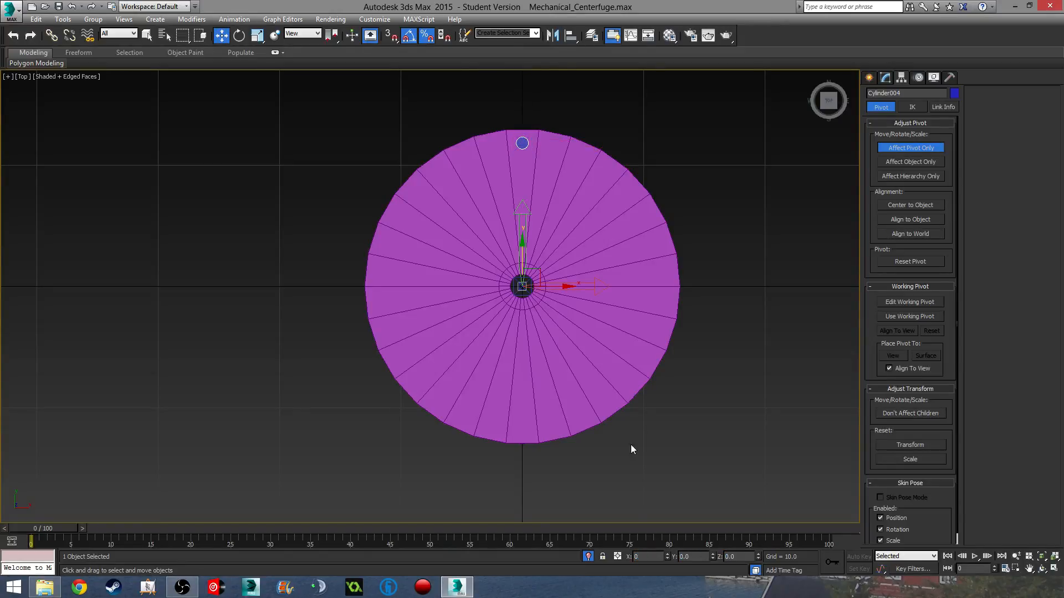
pyautogui.click(885, 77)
pyautogui.moveTo(675, 272); pyautogui.dragTo(661, 313, button='middle')
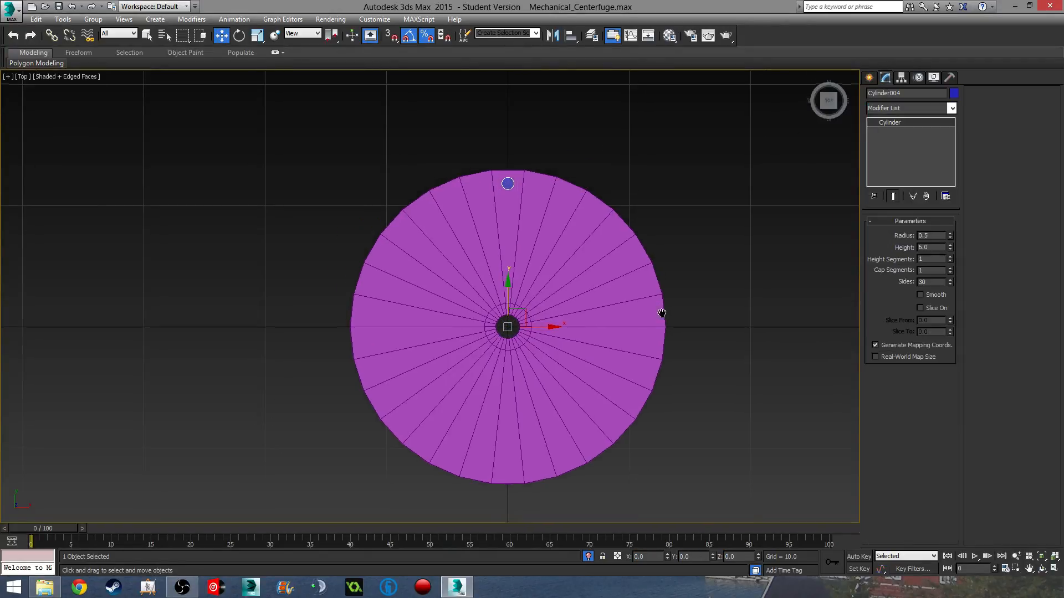
pyautogui.scroll(3, 588, 315)
pyautogui.press('e')
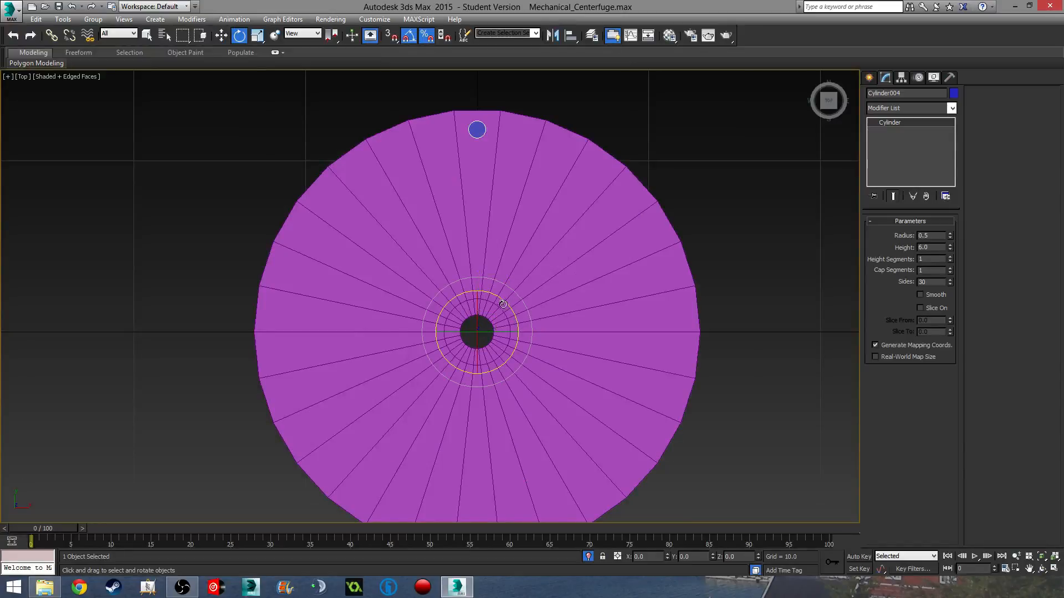
pyautogui.moveTo(500, 301)
pyautogui.keyDown('shift'); pyautogui.mouseDown()
pyautogui.moveTo(513, 306)
pyautogui.moveTo(515, 279)
pyautogui.moveTo(519, 290)
pyautogui.mouseUp(); pyautogui.keyUp('shift')
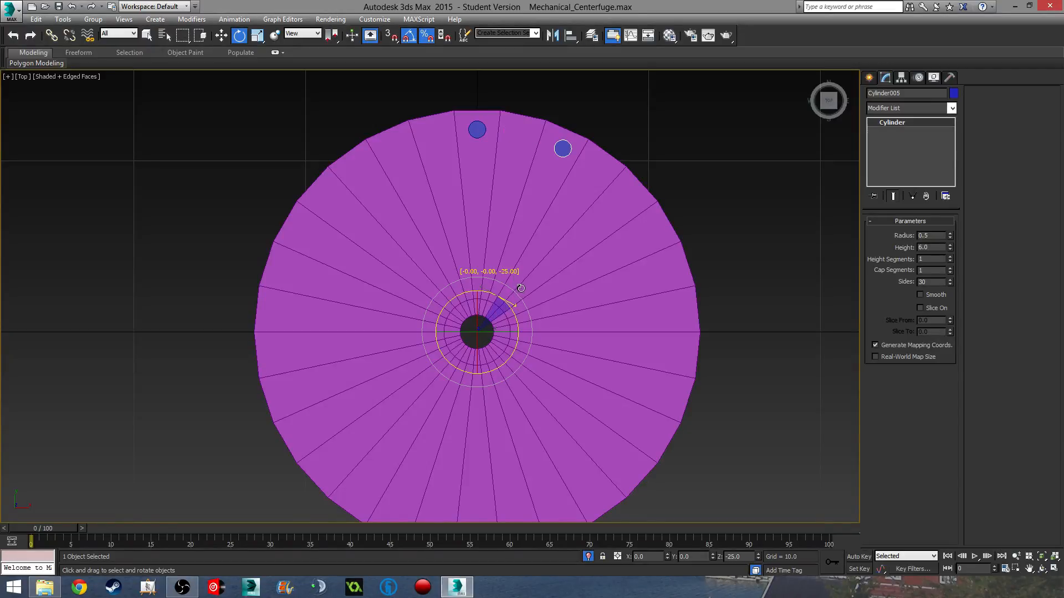
pyautogui.keyDown('shift'); pyautogui.moveTo(521, 284); pyautogui.dragTo(523, 287); pyautogui.keyUp('shift')
pyautogui.keyDown('shift'); pyautogui.moveTo(522, 287); pyautogui.dragTo(523, 286); pyautogui.keyUp('shift')
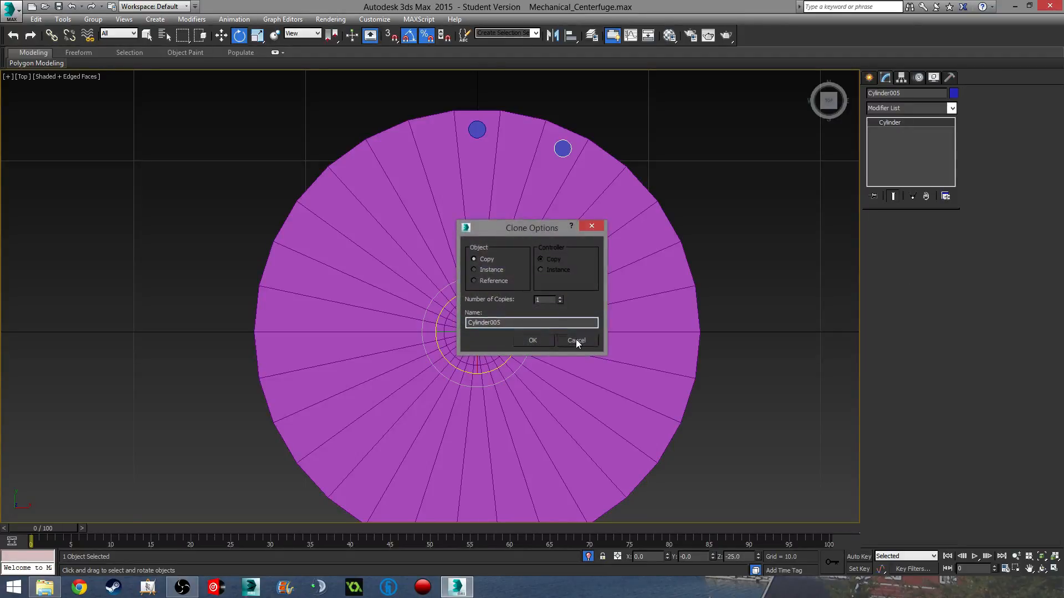
pyautogui.click(576, 340)
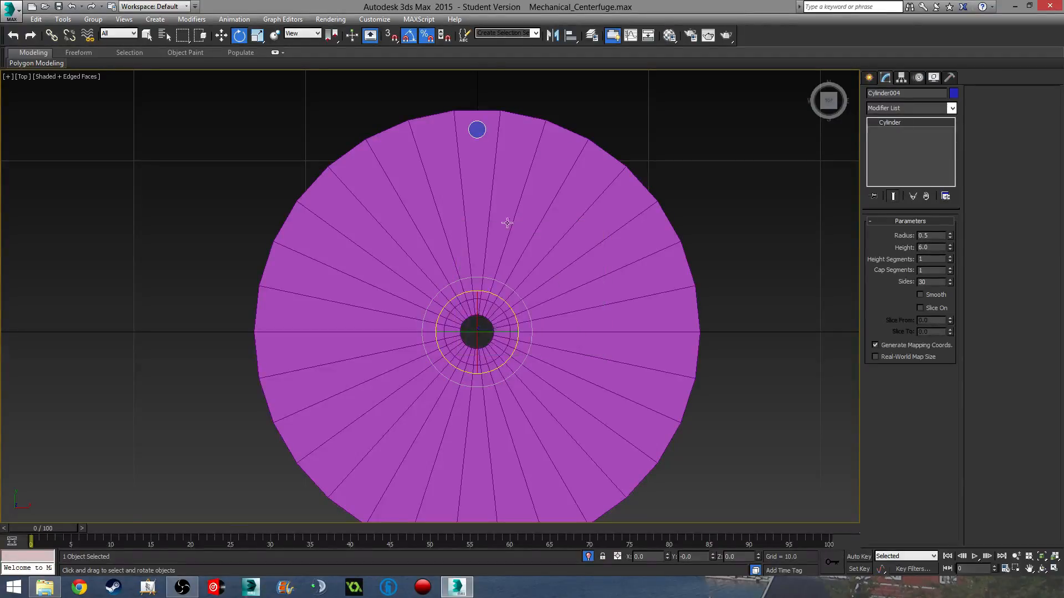
# Step: Try making 14 copies of the rim column around the disc at steps of about -23.8° with angle snap off, and undo them
pyautogui.click(421, 37)
pyautogui.click(409, 37)
pyautogui.moveTo(500, 299)
pyautogui.keyDown('shift'); pyautogui.mouseDown()
pyautogui.moveTo(534, 324)
pyautogui.moveTo(527, 309)
pyautogui.mouseUp(); pyautogui.keyUp('shift')
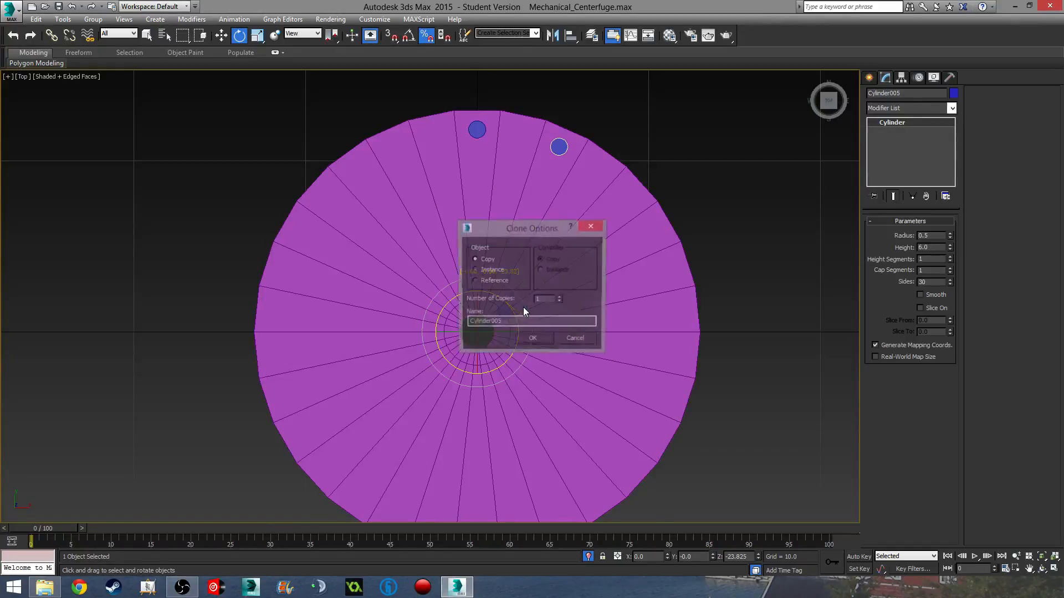
pyautogui.click(559, 297)
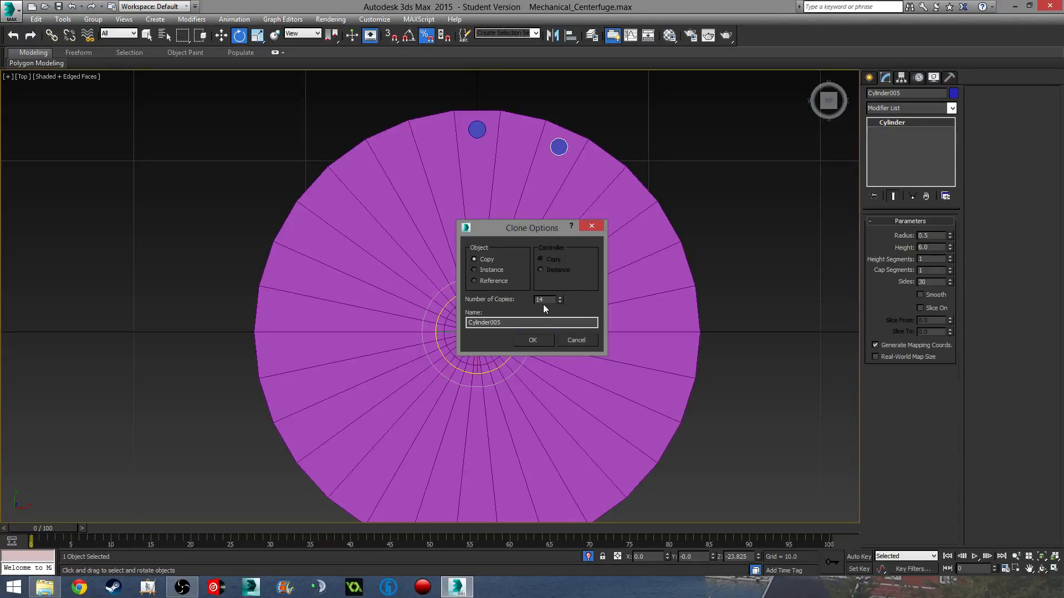
pyautogui.click(534, 339)
pyautogui.moveTo(599, 321)
pyautogui.mouseDown(button='middle')
pyautogui.moveTo(592, 268)
pyautogui.moveTo(553, 338)
pyautogui.moveTo(550, 323)
pyautogui.mouseUp(button='middle')
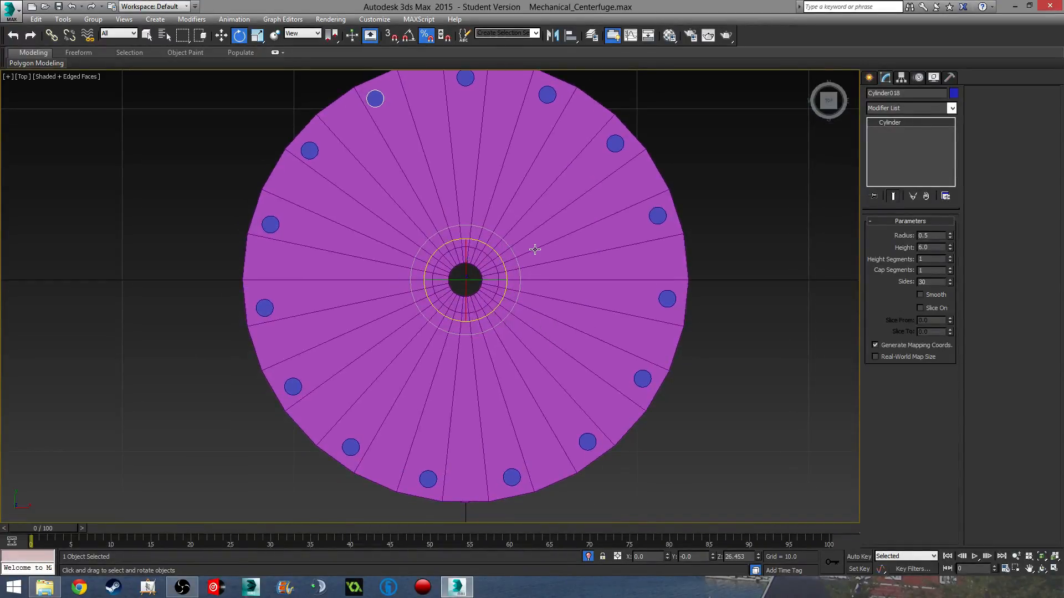
pyautogui.hotkey('ctrl', 'z')
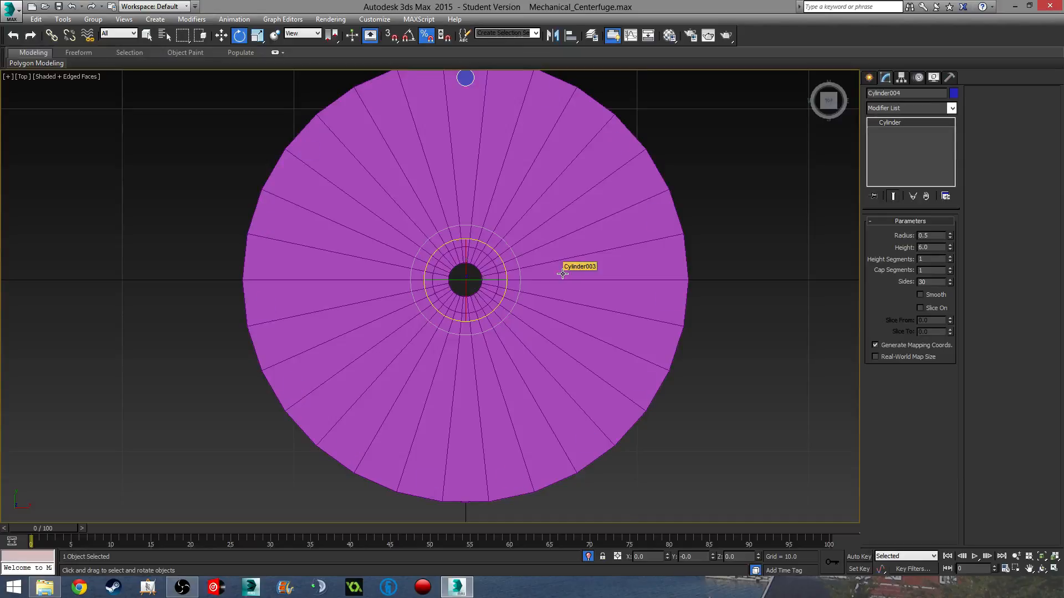
# Step: Try a single copy of the rim column rotated about -24.2° around the disc's center, and undo it
pyautogui.moveTo(568, 143); pyautogui.dragTo(565, 204, button='middle')
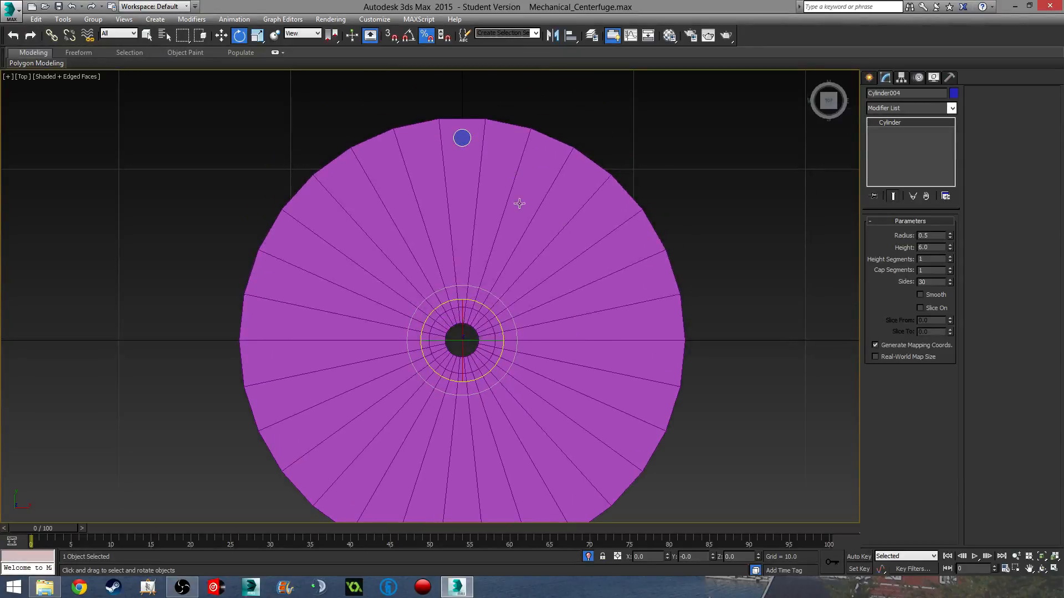
pyautogui.keyDown('shift'); pyautogui.moveTo(492, 312); pyautogui.dragTo(517, 323); pyautogui.keyUp('shift')
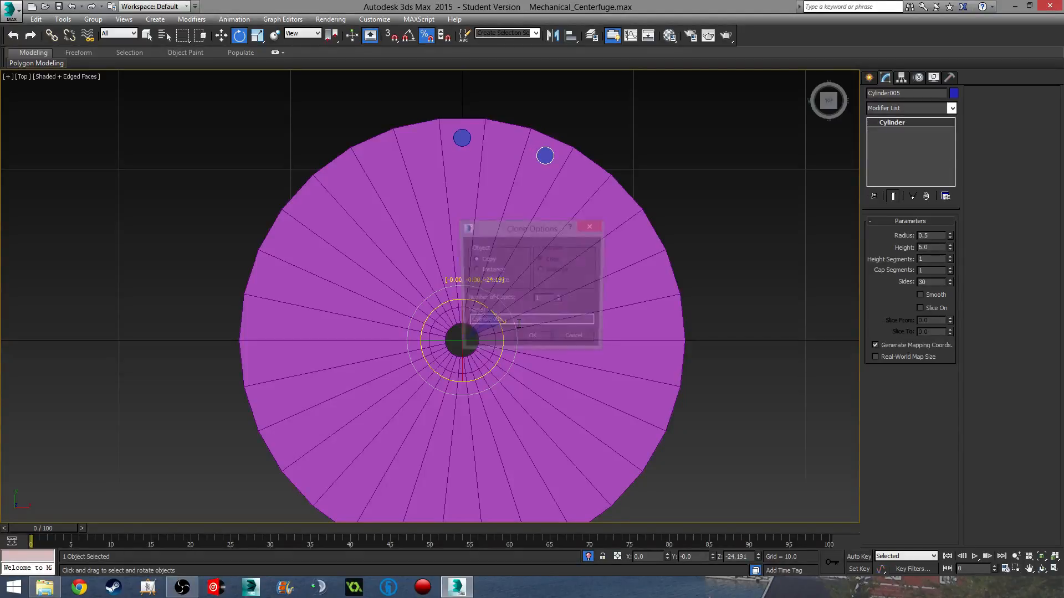
pyautogui.click(543, 341)
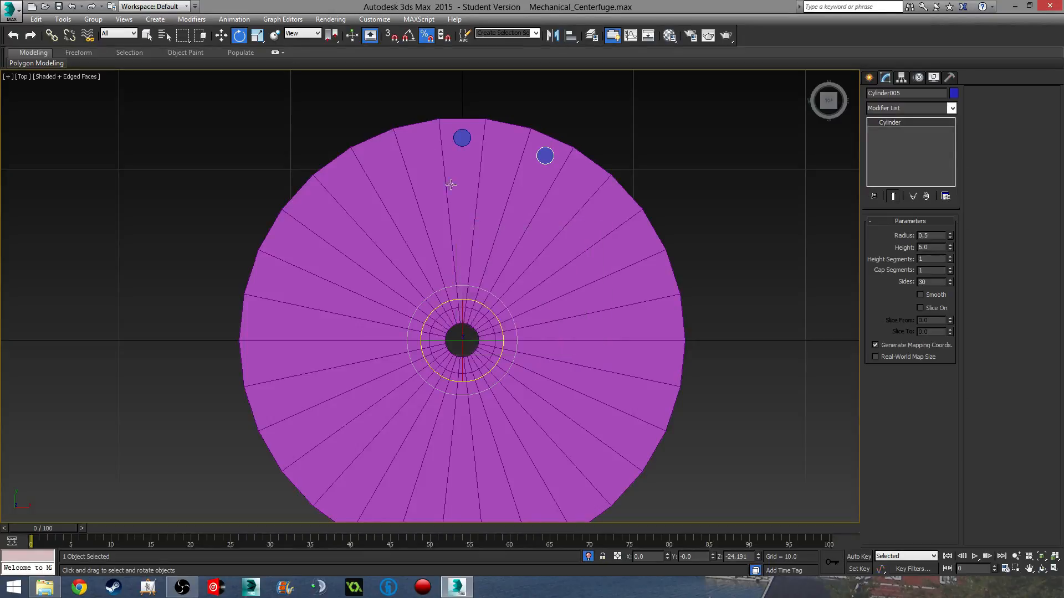
pyautogui.keyDown('ctrl'); pyautogui.click(462, 138); pyautogui.keyUp('ctrl')
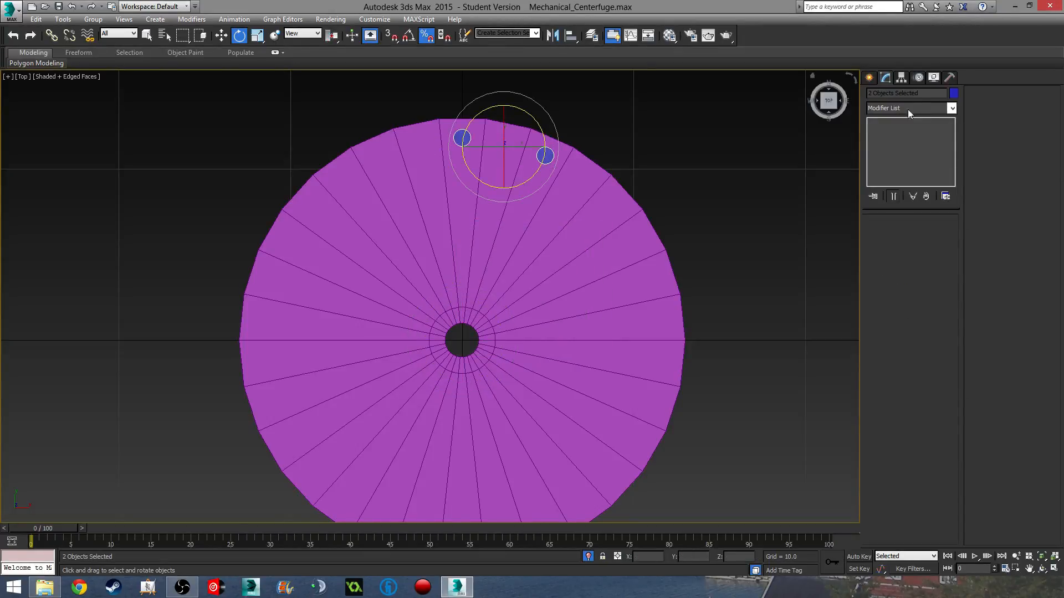
pyautogui.click(523, 157)
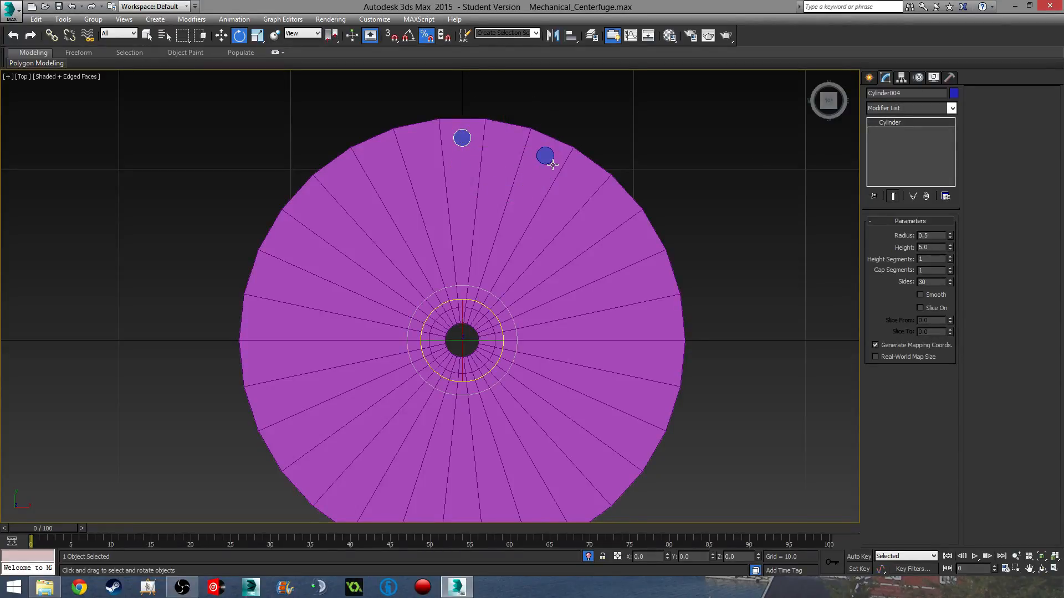
pyautogui.hotkey('ctrl', 'z')
pyautogui.hotkey('ctrl', 'z')
pyautogui.hotkey('ctrl', 'z')
# Step: With angle snap on, copy the rim column around the disc's center to 180°, 85° and -95°
pyautogui.click(409, 35)
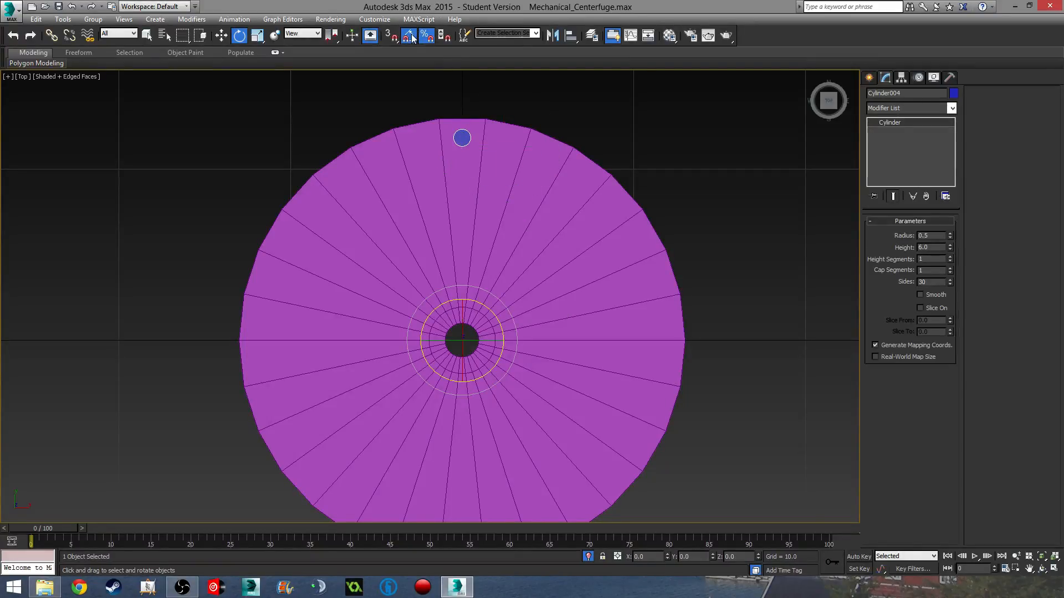
pyautogui.moveTo(487, 309)
pyautogui.keyDown('shift'); pyautogui.mouseDown()
pyautogui.moveTo(510, 303)
pyautogui.moveTo(523, 341)
pyautogui.moveTo(483, 487)
pyautogui.moveTo(578, 506)
pyautogui.moveTo(500, 463)
pyautogui.mouseUp(); pyautogui.keyUp('shift')
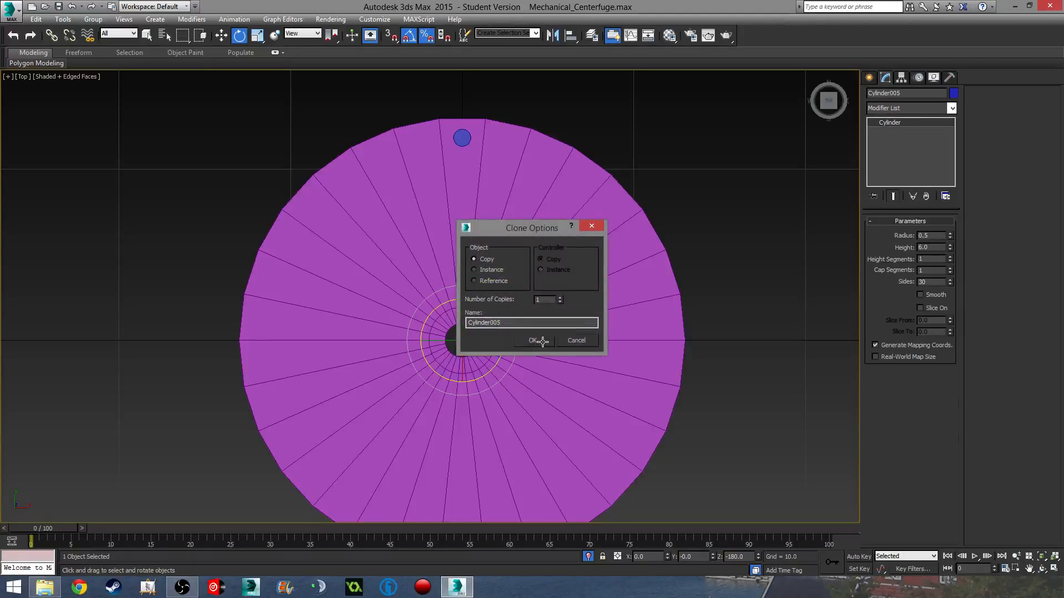
pyautogui.click(535, 340)
pyautogui.moveTo(536, 392)
pyautogui.mouseDown(button='middle')
pyautogui.moveTo(546, 332)
pyautogui.moveTo(537, 363)
pyautogui.mouseUp(button='middle')
pyautogui.moveTo(516, 300)
pyautogui.keyDown('shift'); pyautogui.mouseDown()
pyautogui.moveTo(545, 336)
pyautogui.moveTo(538, 322)
pyautogui.moveTo(552, 413)
pyautogui.mouseUp(); pyautogui.keyUp('shift')
pyautogui.click(540, 344)
pyautogui.click(531, 343)
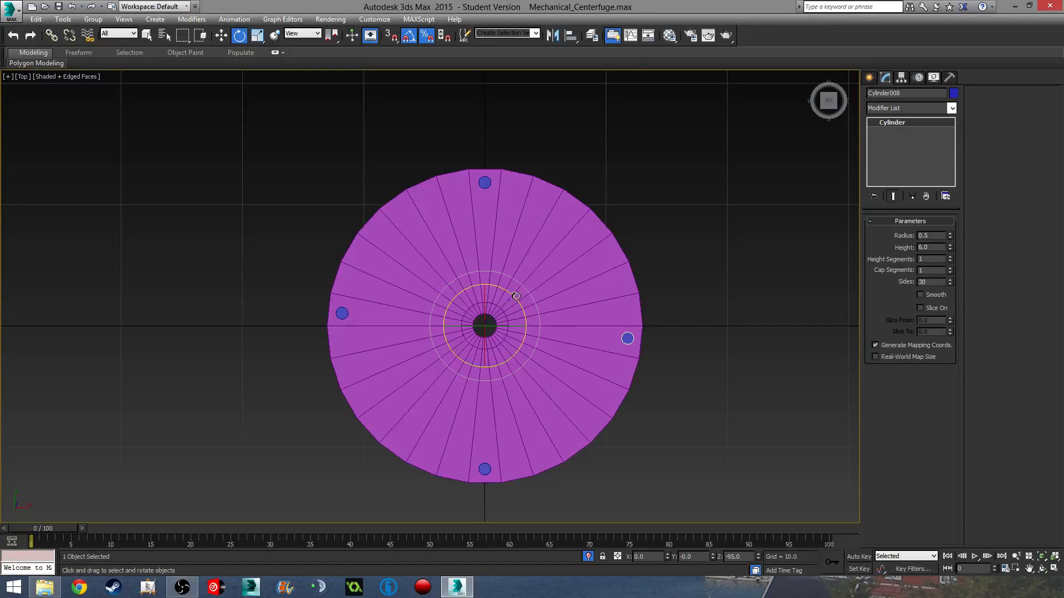
# Step: Add two more column copies around the disc, one at 120° and one directly opposite at -60°
pyautogui.keyDown('shift'); pyautogui.moveTo(516, 298); pyautogui.dragTo(564, 367); pyautogui.keyUp('shift')
pyautogui.click(545, 339)
pyautogui.moveTo(523, 306)
pyautogui.keyDown('shift'); pyautogui.mouseDown()
pyautogui.moveTo(575, 391)
pyautogui.moveTo(576, 376)
pyautogui.mouseUp(); pyautogui.keyUp('shift')
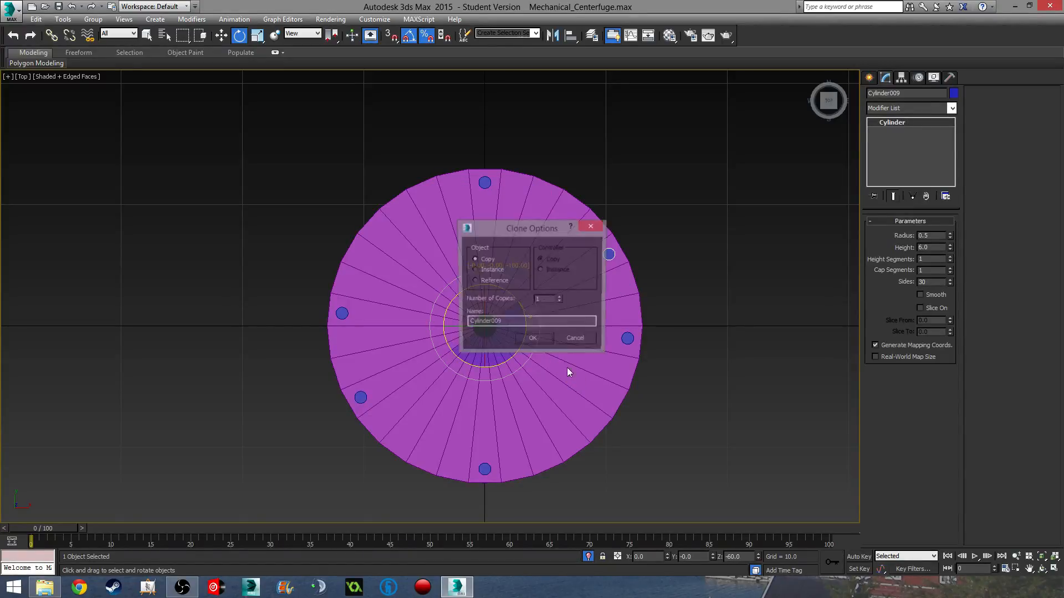
pyautogui.click(533, 340)
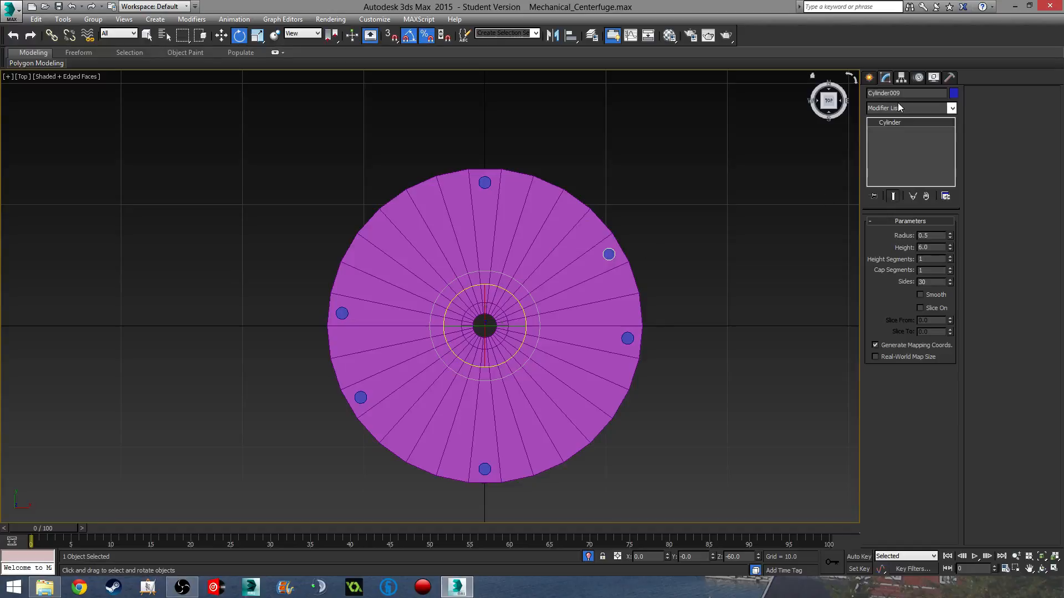
pyautogui.rightClick(891, 124)
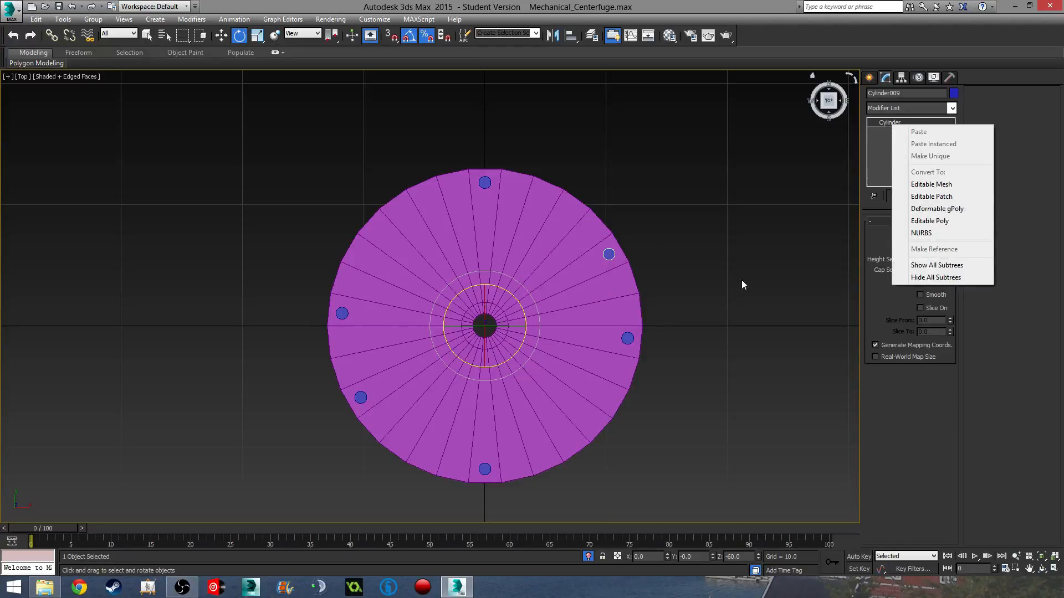
pyautogui.click(746, 339)
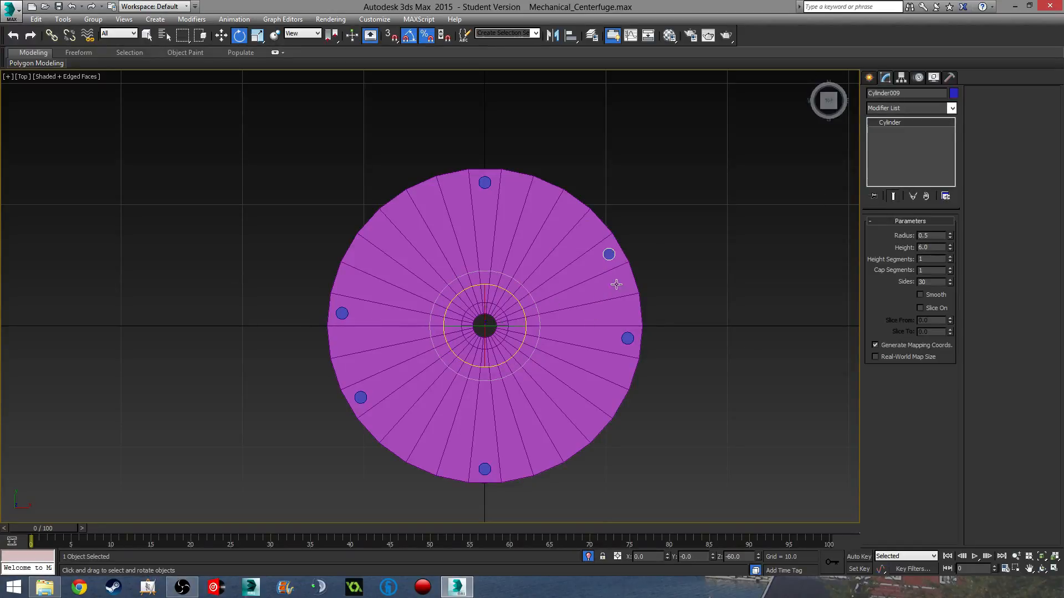
# Step: Copy the newest column around the disc to -120°, and copy that one by 180° to 60°
pyautogui.scroll(3, 519, 307)
pyautogui.moveTo(500, 303); pyautogui.dragTo(579, 245, button='middle')
pyautogui.keyDown('shift'); pyautogui.moveTo(560, 228); pyautogui.dragTo(573, 258); pyautogui.keyUp('shift')
pyautogui.click(533, 340)
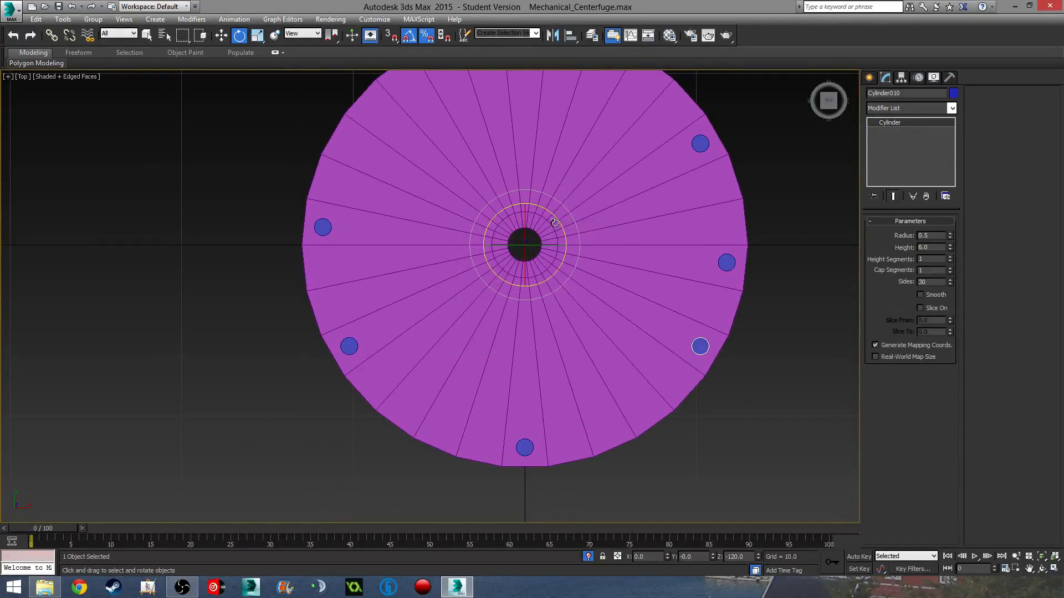
pyautogui.moveTo(555, 223)
pyautogui.keyDown('shift'); pyautogui.mouseDown()
pyautogui.moveTo(570, 235)
pyautogui.moveTo(568, 251)
pyautogui.moveTo(569, 233)
pyautogui.moveTo(583, 249)
pyautogui.moveTo(592, 321)
pyautogui.mouseUp(); pyautogui.keyUp('shift')
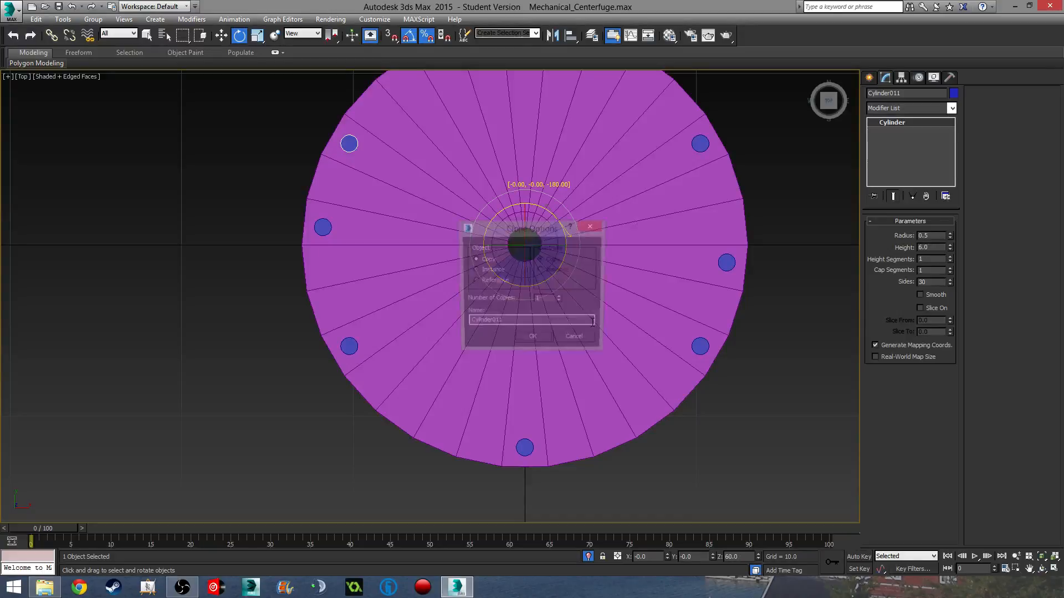
pyautogui.click(537, 339)
# Step: Copy the column at 60° around the disc to -35°, between the top column and the one at -60°
pyautogui.moveTo(568, 333); pyautogui.dragTo(552, 344, button='middle')
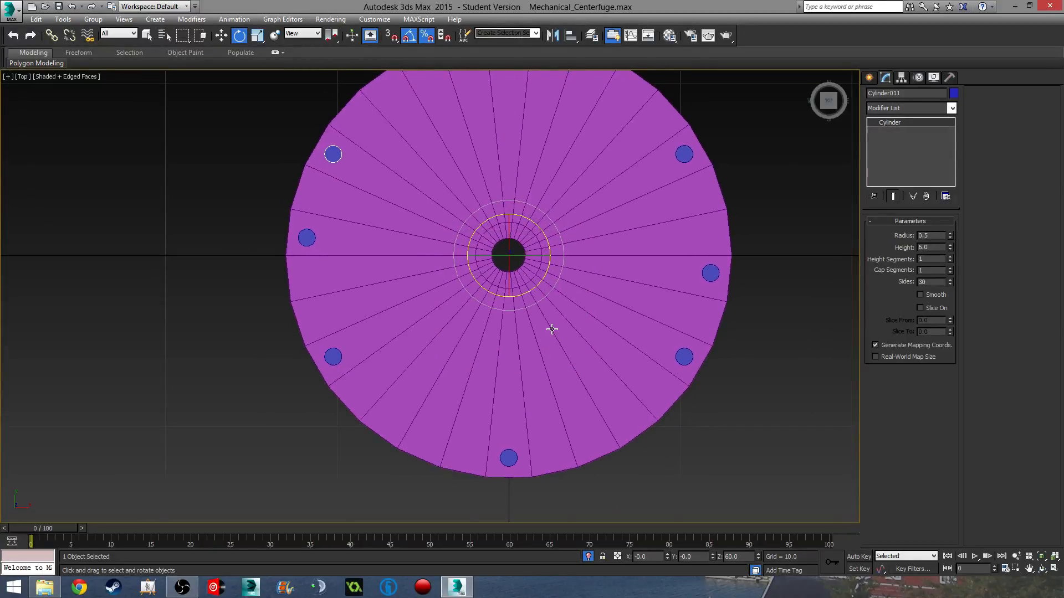
pyautogui.click(331, 355)
pyautogui.moveTo(540, 229); pyautogui.dragTo(411, 255, button='middle')
pyautogui.moveTo(580, 266); pyautogui.dragTo(592, 244, button='middle')
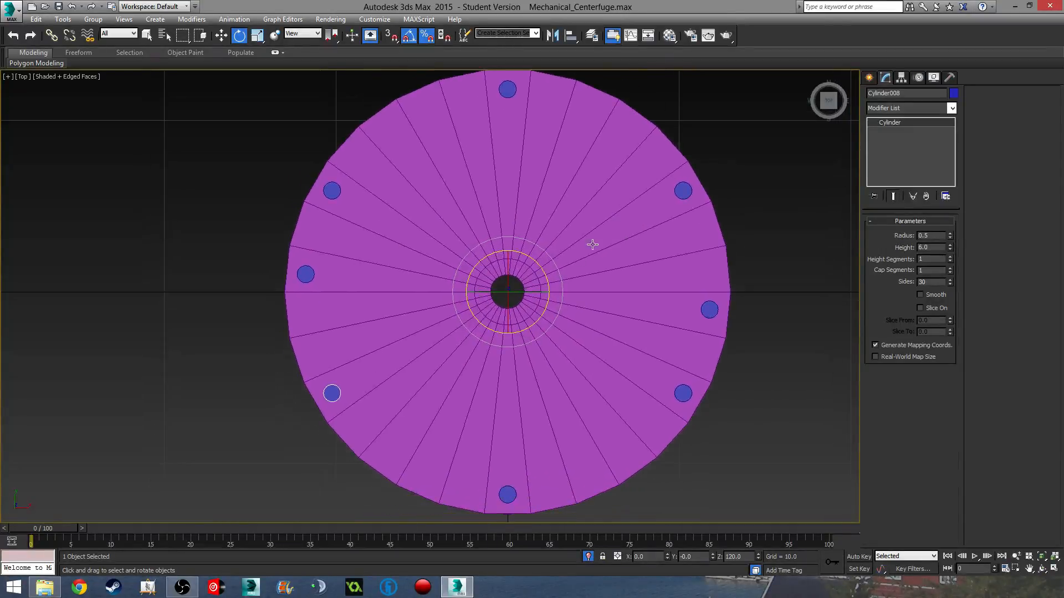
pyautogui.click(330, 190)
pyautogui.moveTo(537, 268)
pyautogui.keyDown('shift'); pyautogui.mouseDown()
pyautogui.moveTo(560, 282)
pyautogui.moveTo(565, 325)
pyautogui.moveTo(568, 313)
pyautogui.mouseUp(); pyautogui.keyUp('shift')
pyautogui.click(536, 338)
pyautogui.moveTo(545, 273)
pyautogui.mouseDown()
pyautogui.moveTo(547, 262)
pyautogui.moveTo(561, 263)
pyautogui.mouseUp()
# Step: Turn off angle snap and rotate the first three columns clockwise from the top one into even spacing, the second at about -48°
pyautogui.click(415, 39)
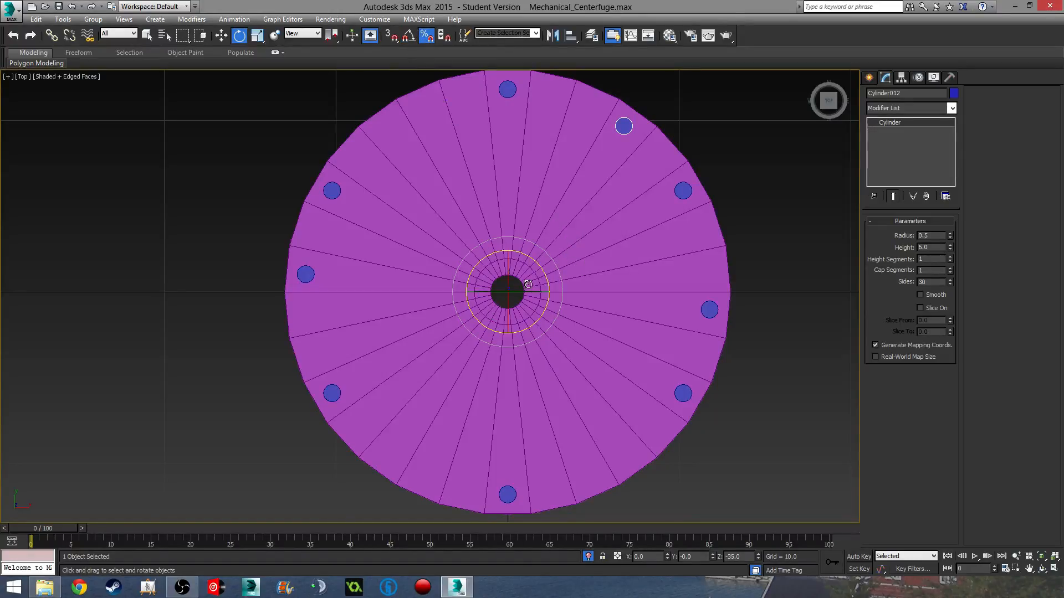
pyautogui.moveTo(540, 270); pyautogui.dragTo(553, 244)
pyautogui.click(687, 191)
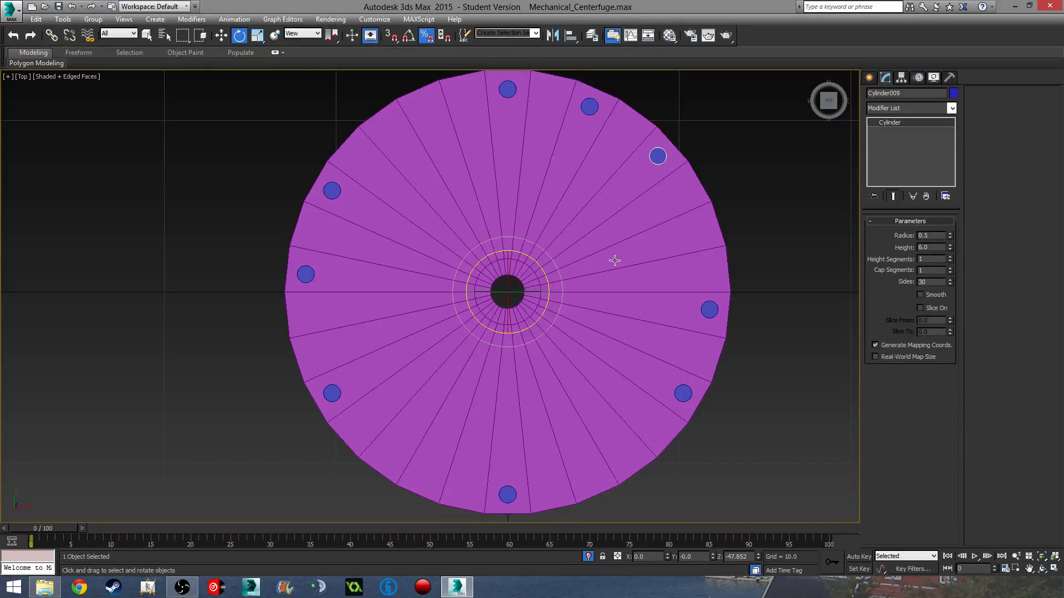
pyautogui.click(708, 310)
pyautogui.moveTo(549, 281); pyautogui.dragTo(544, 198)
# Step: Rotate the next three columns clockwise around the rim into the same spacing, the middle one at about -119.6°
pyautogui.click(683, 393)
pyautogui.click(507, 494)
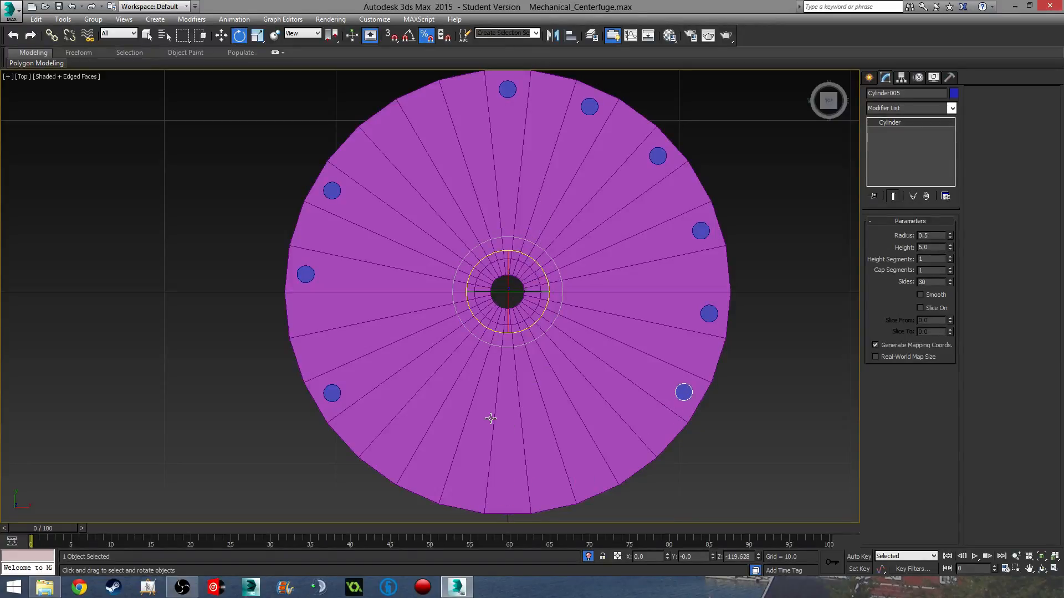
pyautogui.click(332, 393)
pyautogui.moveTo(544, 278); pyautogui.dragTo(536, 161)
# Step: Rotate the last two columns on the disc's left half to the lower rim, continuing the spacing, the final one at about 167.8°
pyautogui.click(308, 275)
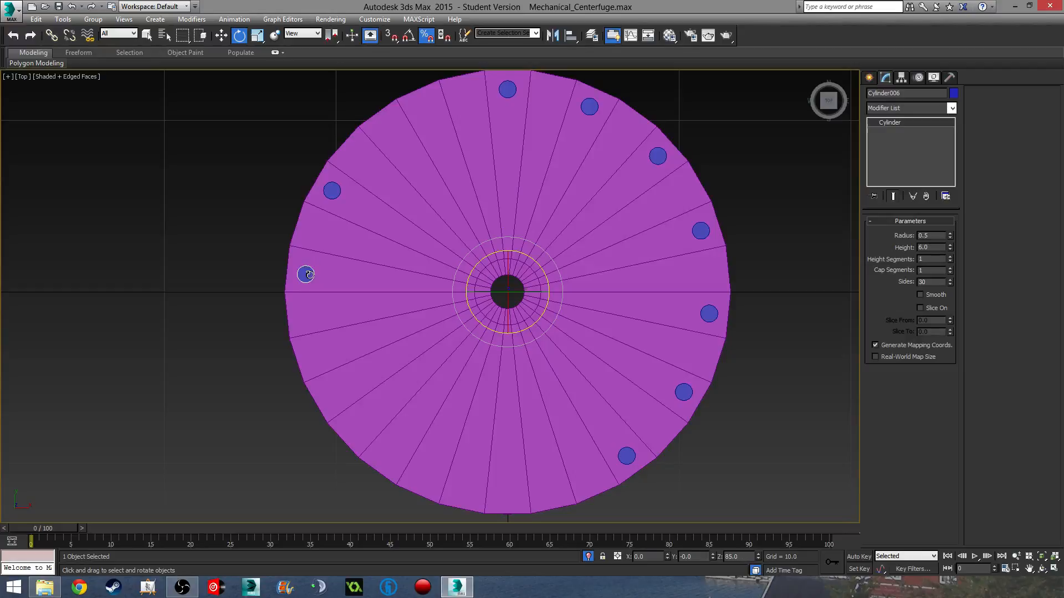
pyautogui.moveTo(539, 272); pyautogui.dragTo(495, 163)
pyautogui.click(332, 190)
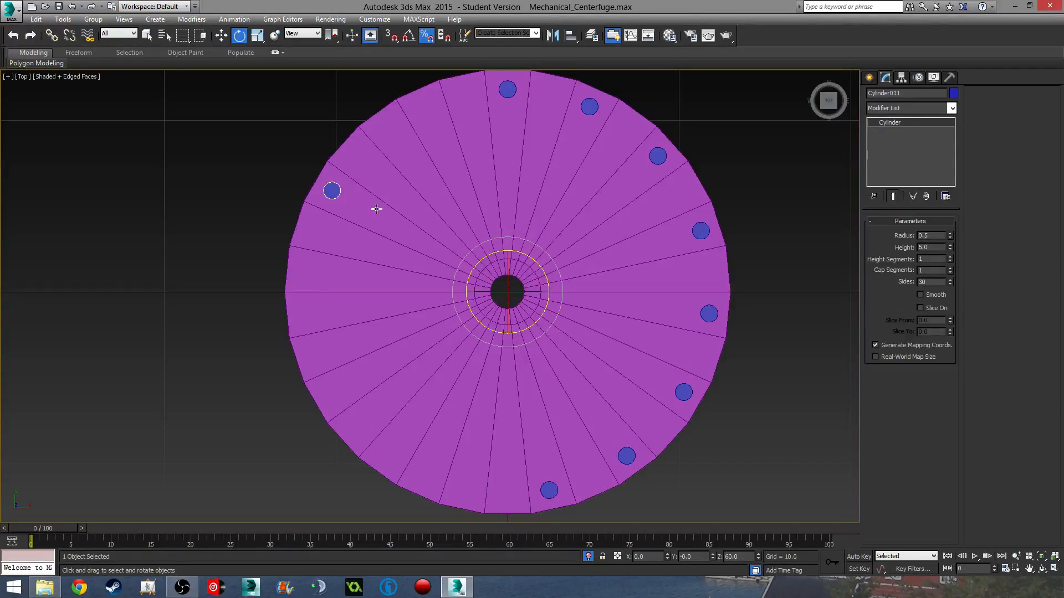
pyautogui.moveTo(534, 262); pyautogui.dragTo(482, 114)
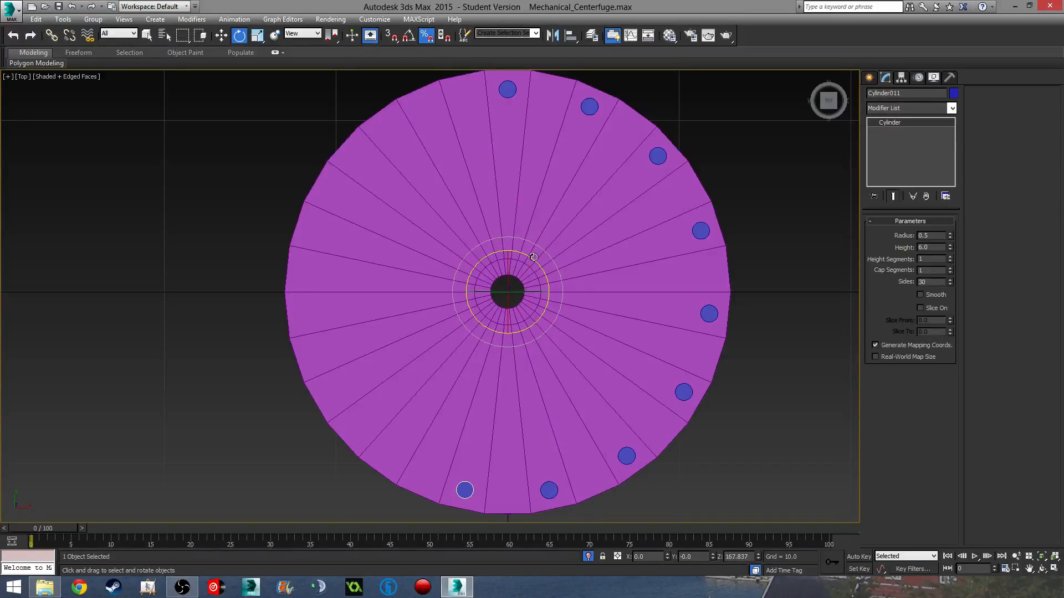
# Step: Add four evenly spaced column copies clockwise up the disc's left rim, and cancel the accidental copy of the disc
pyautogui.moveTo(534, 257)
pyautogui.keyDown('shift'); pyautogui.mouseDown()
pyautogui.moveTo(556, 294)
pyautogui.moveTo(547, 274)
pyautogui.moveTo(564, 283)
pyautogui.mouseUp(); pyautogui.keyUp('shift')
pyautogui.click(540, 340)
pyautogui.click(537, 339)
pyautogui.click(538, 340)
pyautogui.click(537, 341)
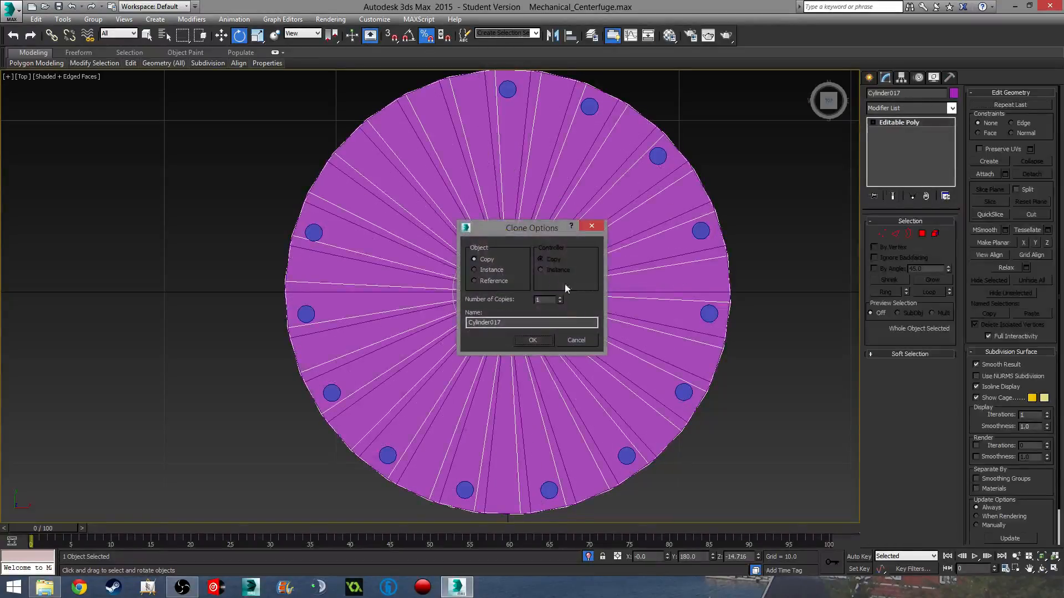
pyautogui.click(581, 340)
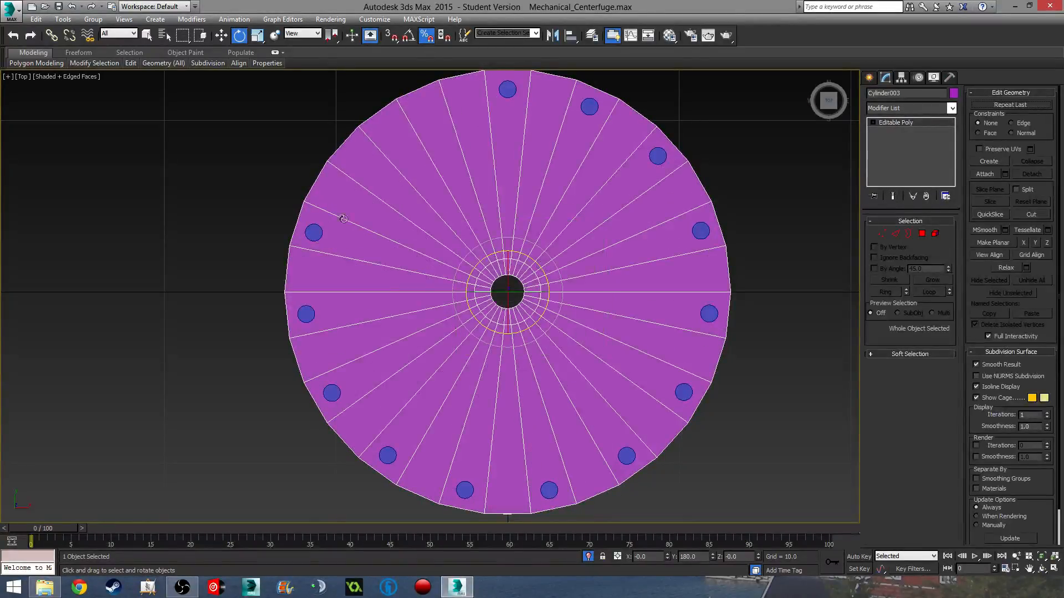
# Step: Fill the gap at the disc's upper-left rim with two more column copies, continuing the even clockwise spacing
pyautogui.click(312, 232)
pyautogui.keyDown('shift'); pyautogui.moveTo(537, 264); pyautogui.dragTo(557, 287); pyautogui.keyUp('shift')
pyautogui.click(535, 341)
pyautogui.click(534, 340)
pyautogui.moveTo(534, 340)
pyautogui.keyDown('alt'); pyautogui.mouseDown(button='middle')
pyautogui.moveTo(645, 350)
pyautogui.moveTo(565, 337)
pyautogui.moveTo(579, 319)
pyautogui.mouseUp(button='middle'); pyautogui.keyUp('alt')
pyautogui.press('t')
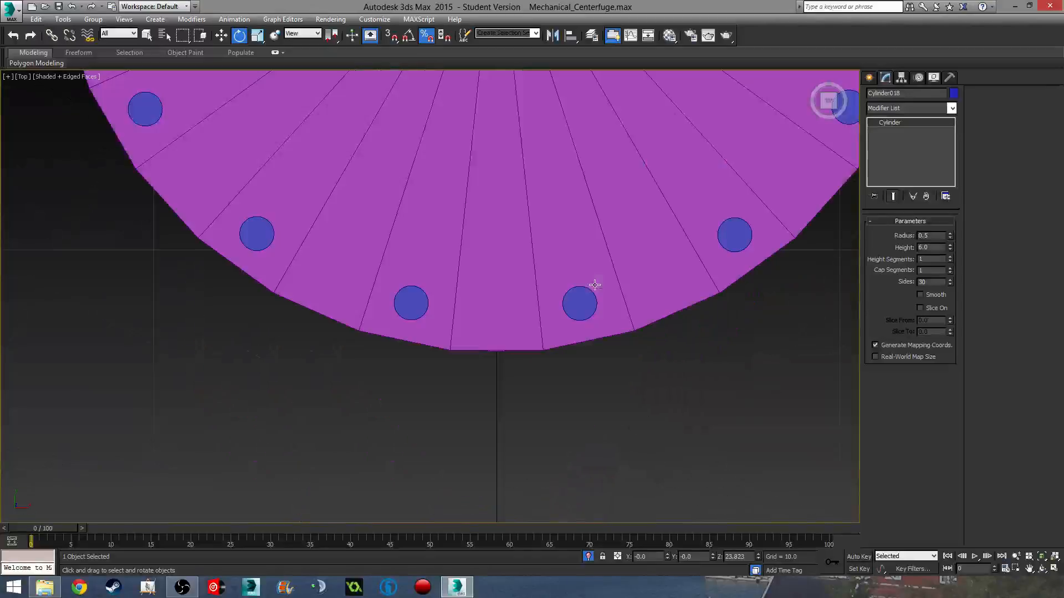
# Step: Select the disc and attach the ten columns along its right side, lower rim and left side to it
pyautogui.moveTo(675, 133); pyautogui.dragTo(615, 301, button='middle')
pyautogui.scroll(-3, 616, 299)
pyautogui.press('c')
pyautogui.click(612, 283)
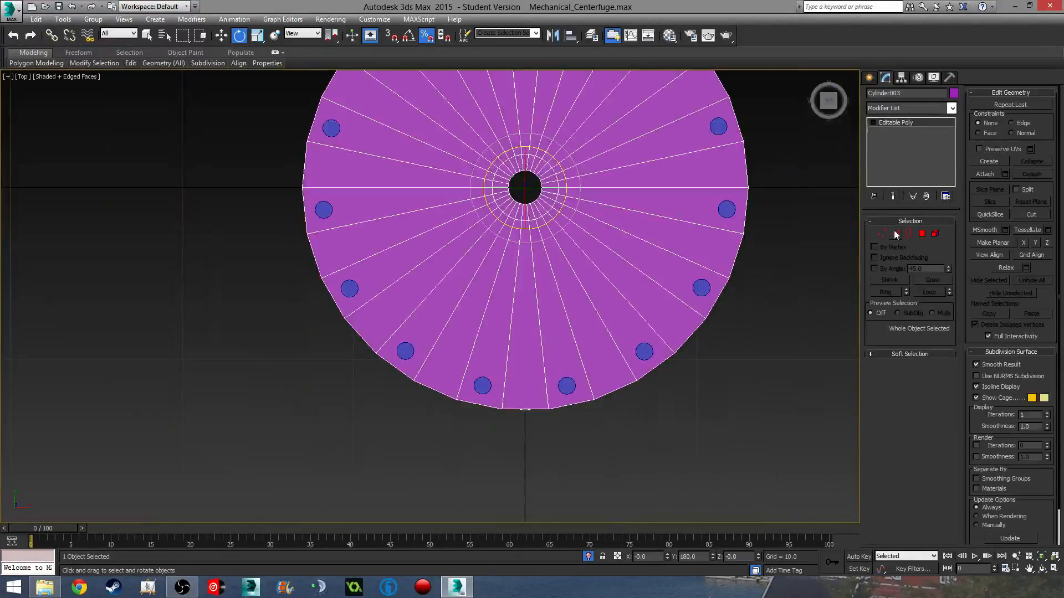
pyautogui.click(985, 174)
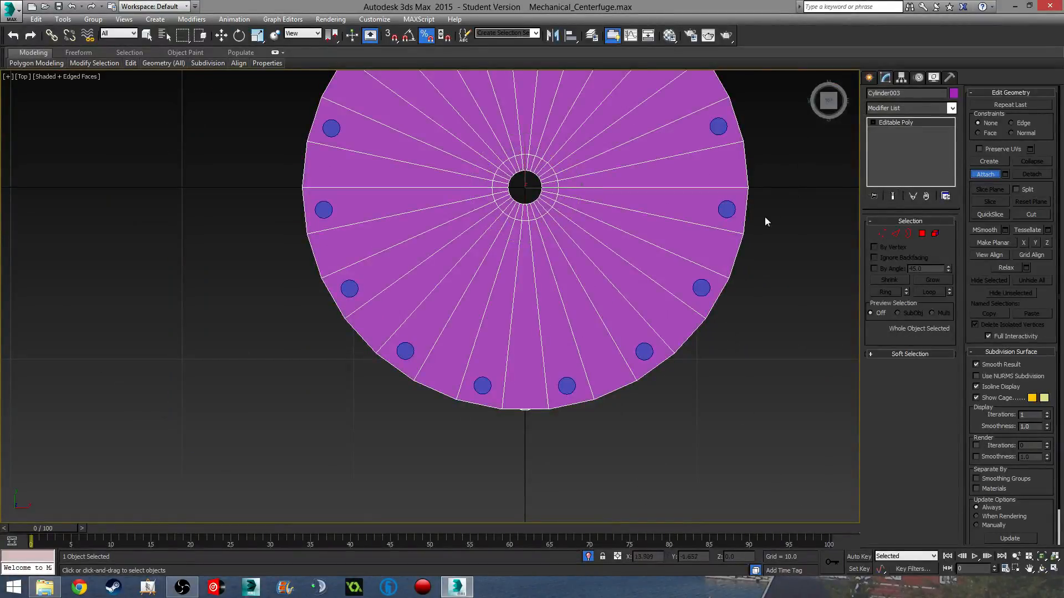
pyautogui.click(727, 209)
pyautogui.click(718, 126)
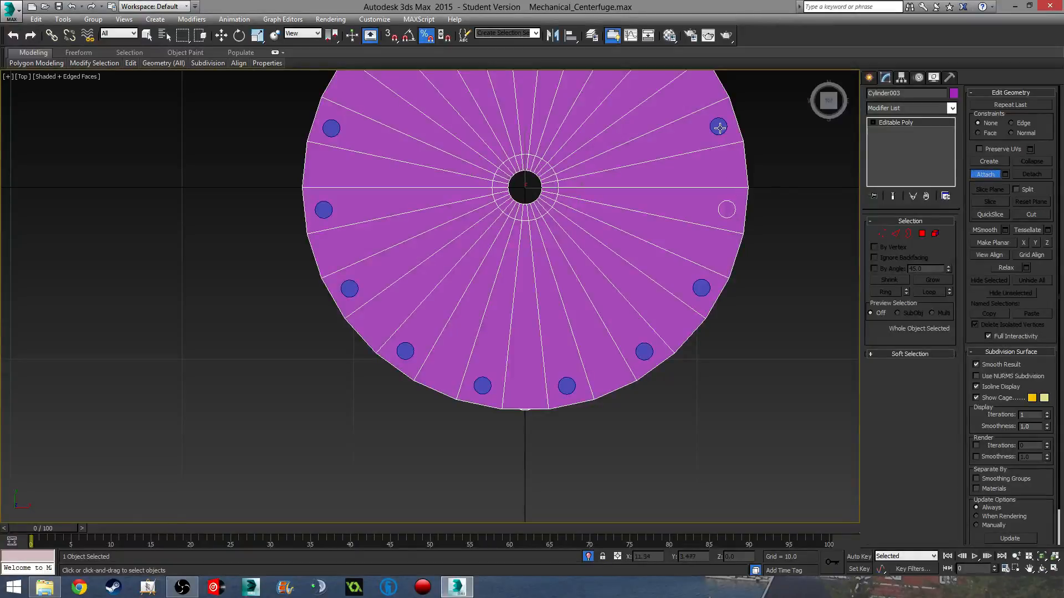
pyautogui.click(699, 286)
pyautogui.click(644, 352)
pyautogui.click(566, 387)
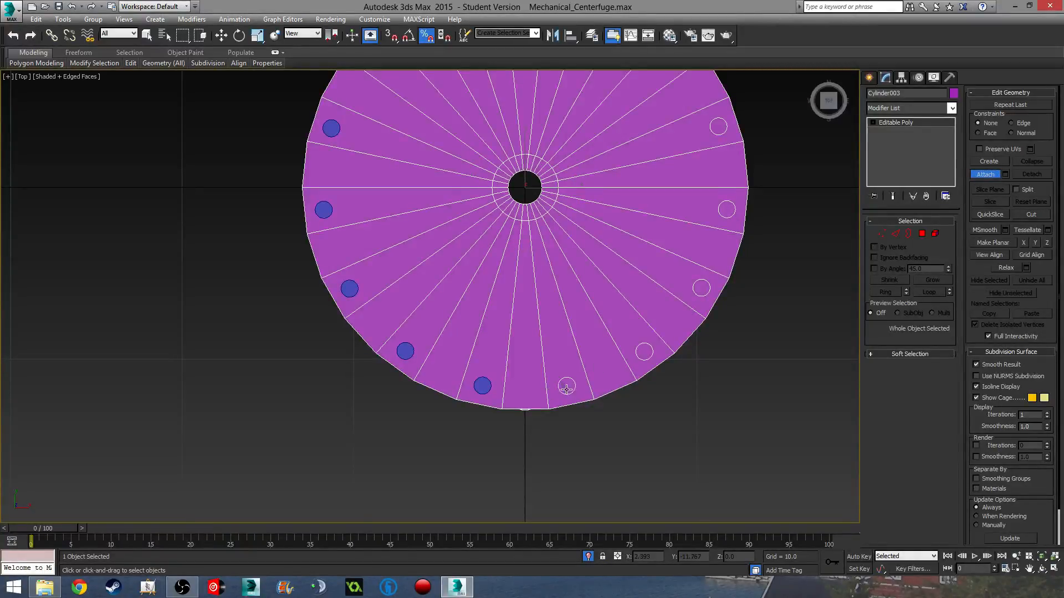
pyautogui.click(484, 385)
pyautogui.click(405, 351)
pyautogui.click(349, 288)
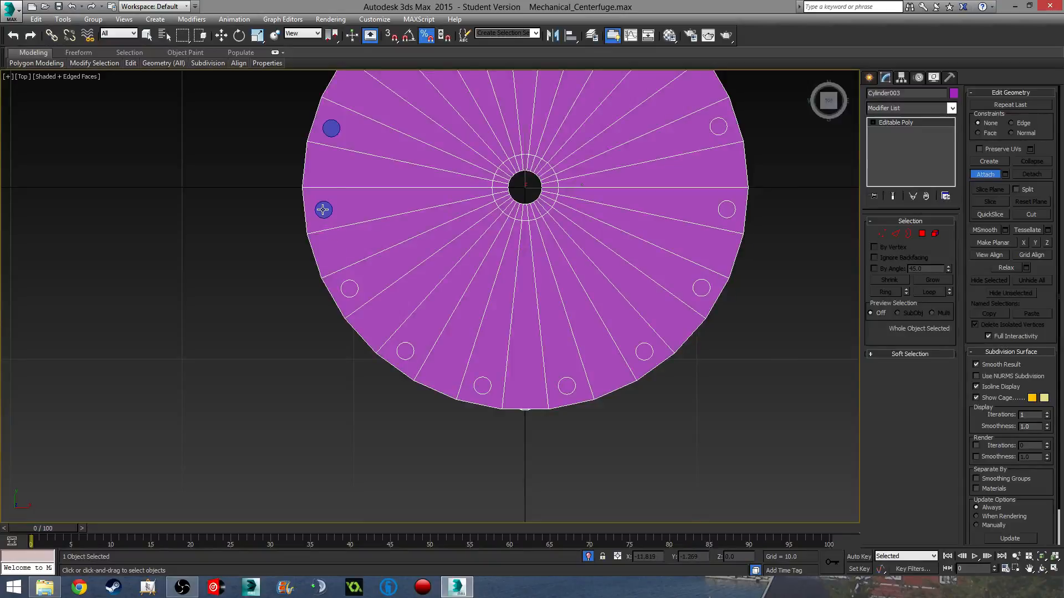
pyautogui.click(323, 209)
pyautogui.click(331, 128)
# Step: Attach the five remaining columns along the disc's upper rim, finish attaching, and deselect the model
pyautogui.moveTo(409, 131); pyautogui.dragTo(461, 206, button='middle')
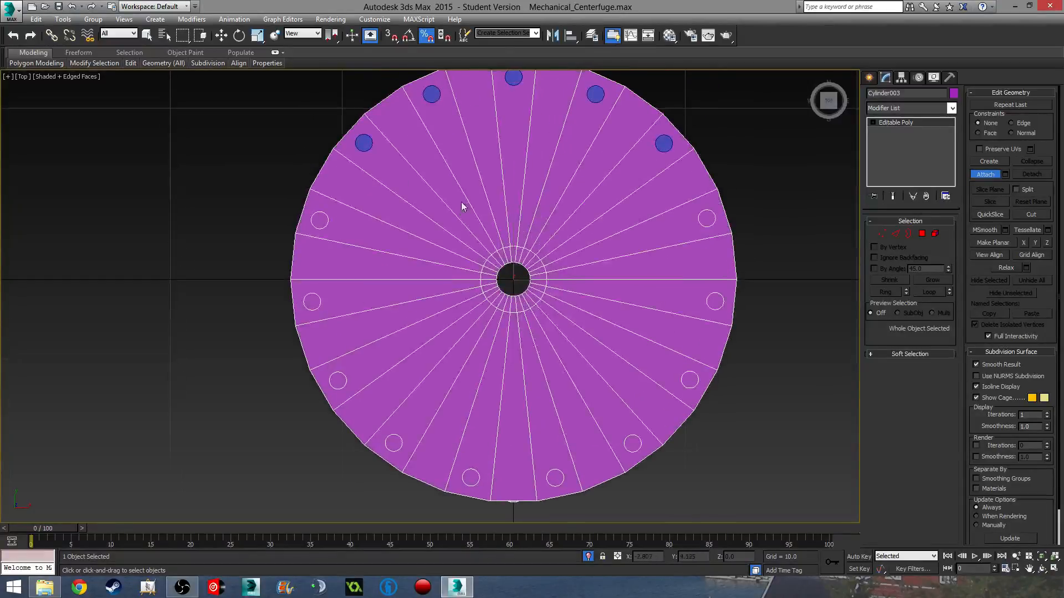
pyautogui.click(365, 139)
pyautogui.click(432, 94)
pyautogui.click(513, 78)
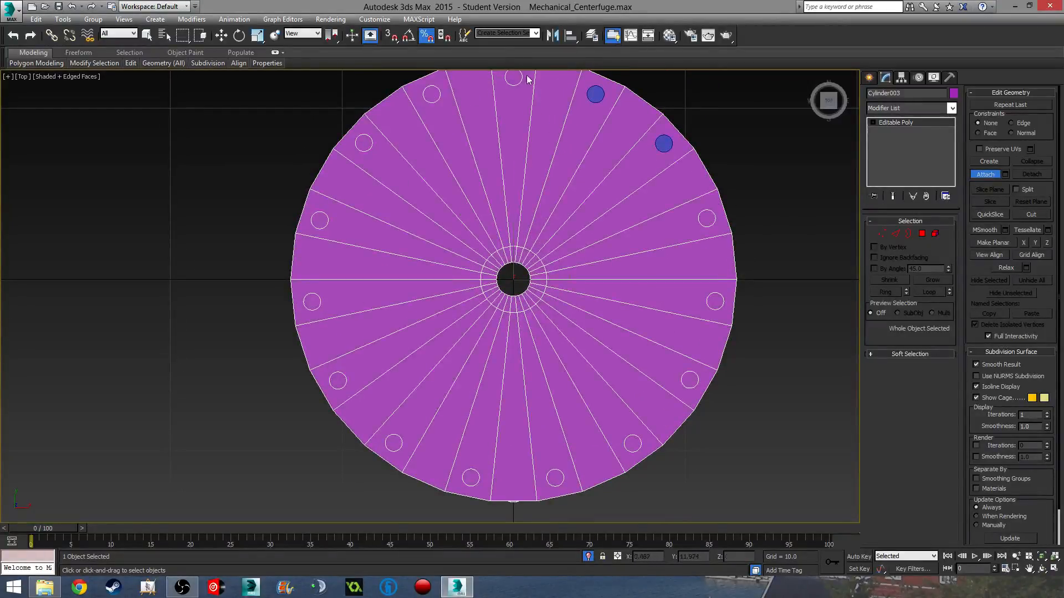
pyautogui.click(595, 94)
pyautogui.click(664, 143)
pyautogui.click(985, 175)
pyautogui.click(789, 267)
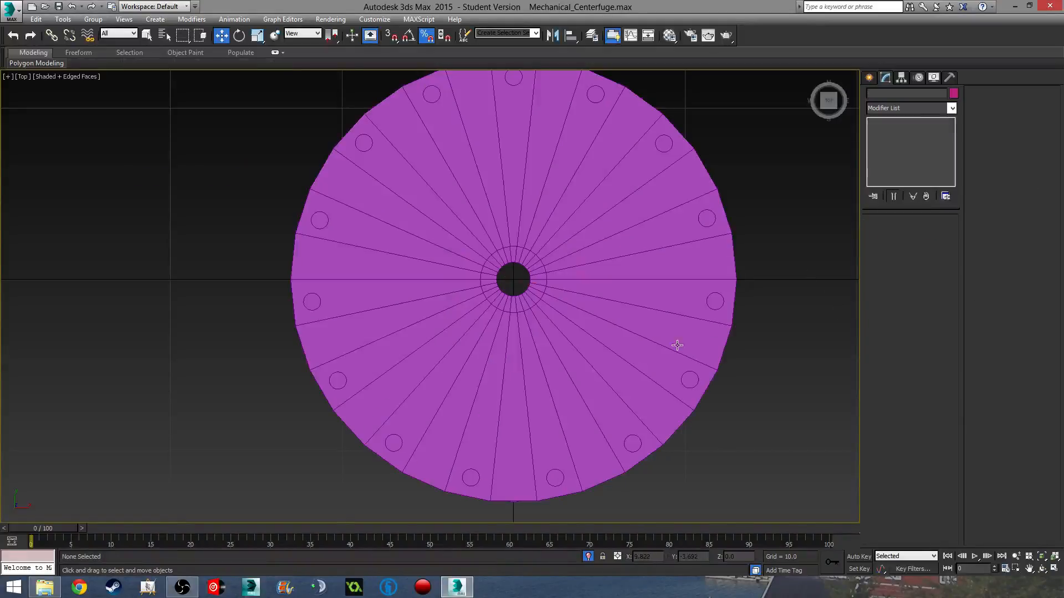
# Step: Center the combined model's pivot on the object and align the pivot to the world
pyautogui.scroll(-3, 677, 345)
pyautogui.keyDown('alt'); pyautogui.moveTo(677, 346); pyautogui.dragTo(613, 218, button='middle'); pyautogui.keyUp('alt')
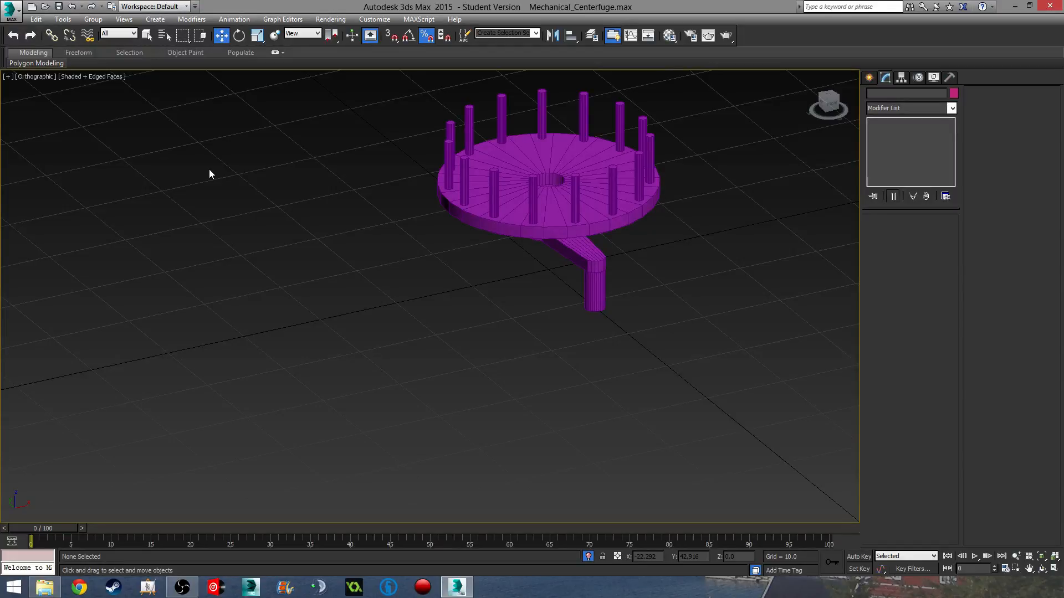
pyautogui.click(534, 214)
pyautogui.moveTo(564, 291); pyautogui.dragTo(539, 302, button='middle')
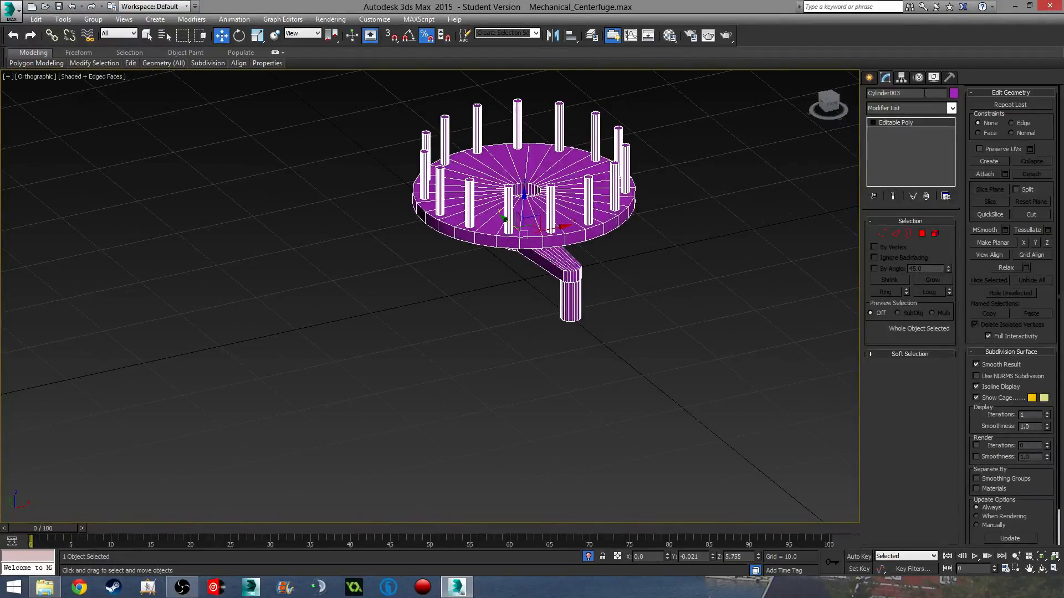
pyautogui.click(901, 77)
pyautogui.click(938, 148)
pyautogui.click(925, 207)
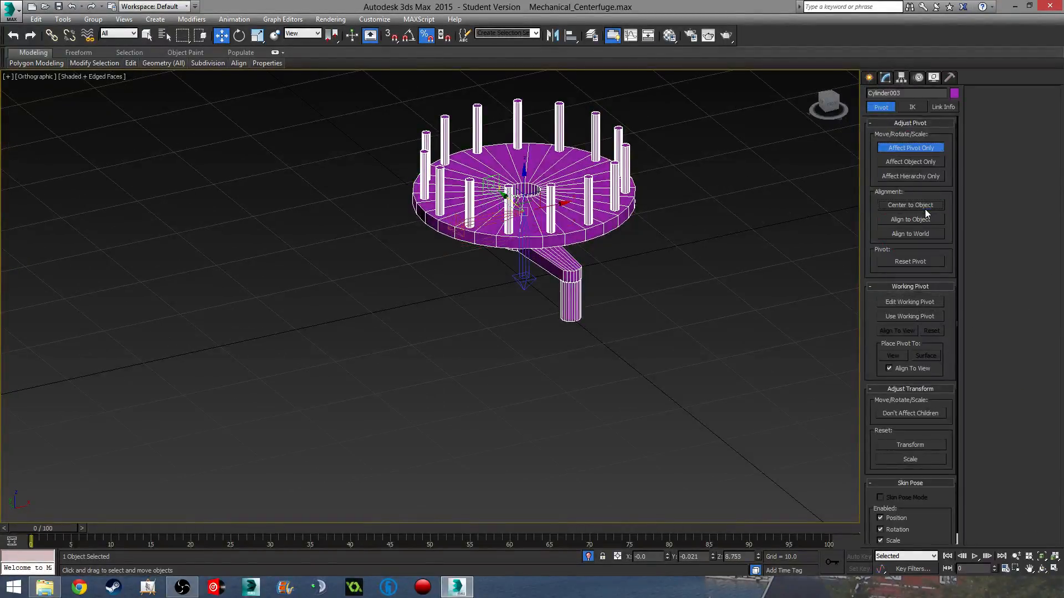
pyautogui.click(926, 235)
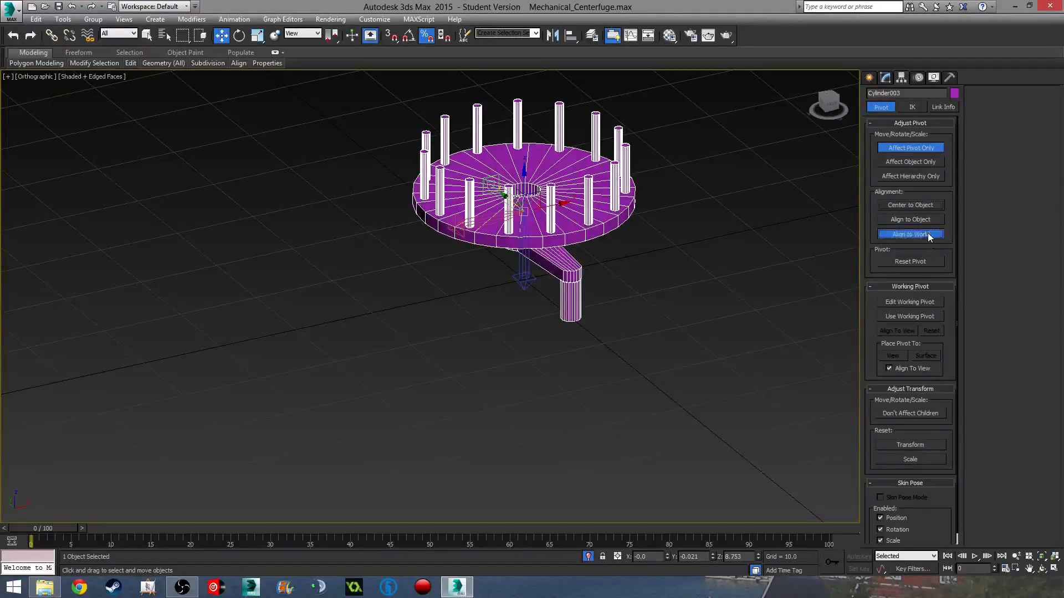
pyautogui.click(885, 78)
pyautogui.press('f')
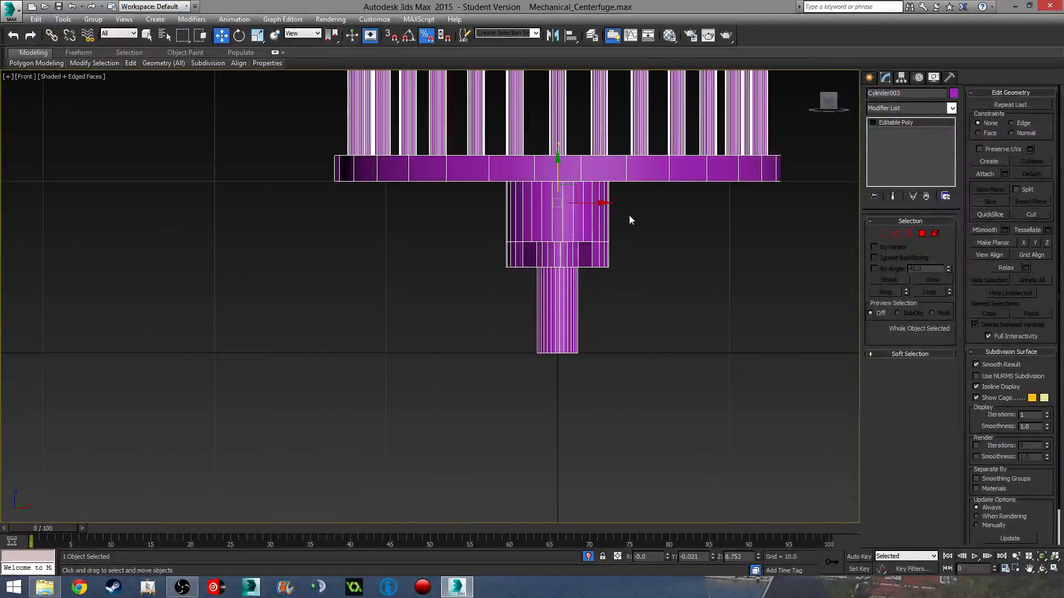
pyautogui.moveTo(629, 220); pyautogui.dragTo(623, 304, button='middle')
pyautogui.press('e')
pyautogui.keyDown('shift'); pyautogui.moveTo(596, 242); pyautogui.dragTo(584, 183); pyautogui.keyUp('shift')
pyautogui.click(587, 339)
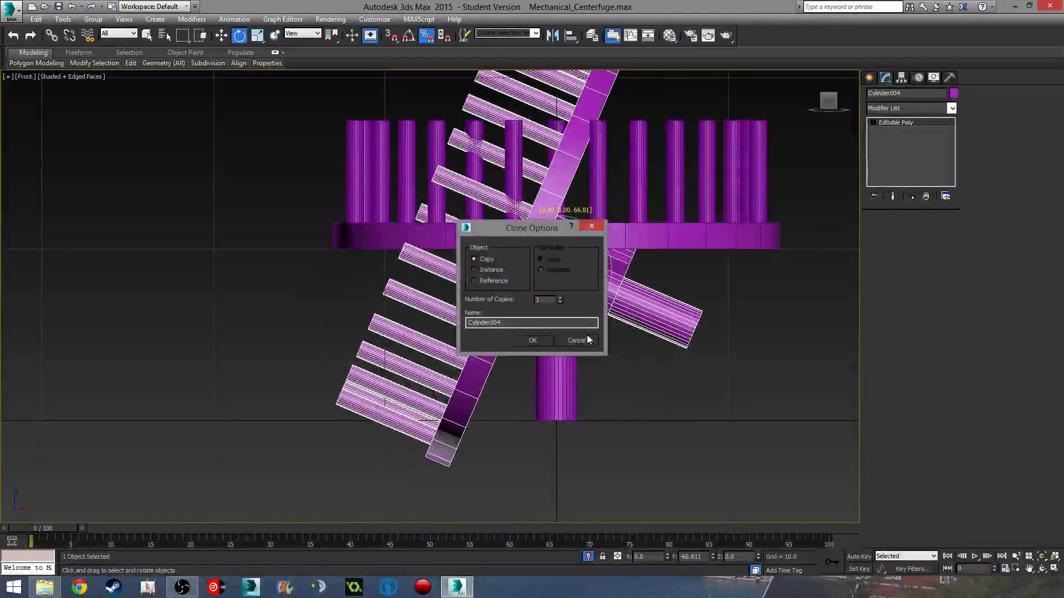
# Step: Turn on angle snap, rotate the model 90° counterclockwise in the front view, and move it in the positive X direction
pyautogui.click(408, 34)
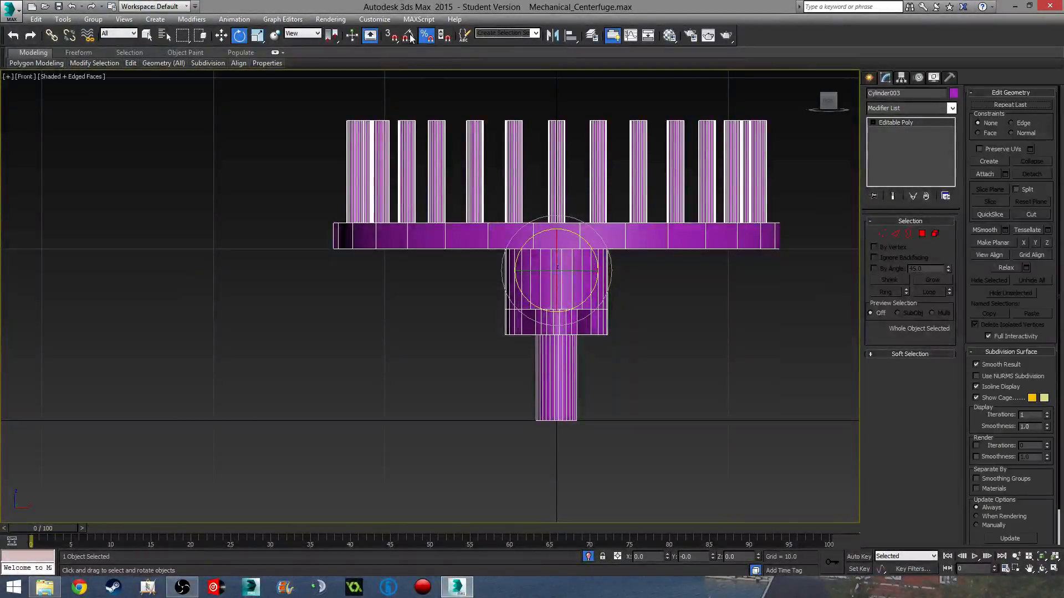
pyautogui.moveTo(588, 247); pyautogui.dragTo(574, 192)
pyautogui.moveTo(588, 382); pyautogui.dragTo(586, 373, button='middle')
pyautogui.scroll(-4, 561, 299)
pyautogui.press('w')
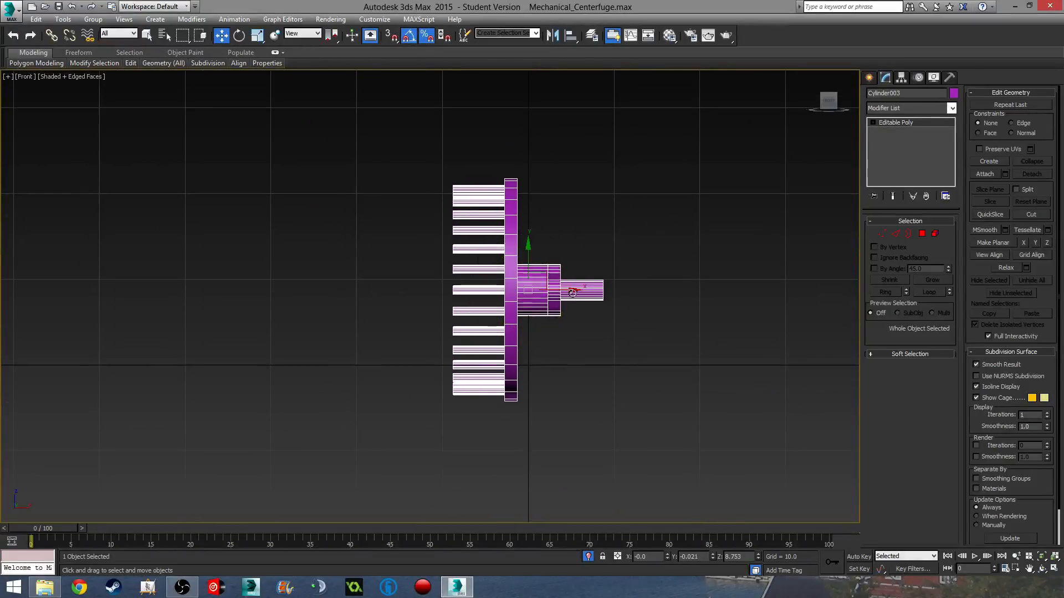
pyautogui.moveTo(563, 292); pyautogui.dragTo(631, 296)
pyautogui.press('e')
pyautogui.click(739, 306)
# Step: Examine the upright wheel, its columns and the crank-like arm from several sides, ending in a perspective view
pyautogui.keyDown('alt'); pyautogui.moveTo(640, 288); pyautogui.dragTo(710, 268, button='middle'); pyautogui.keyUp('alt')
pyautogui.keyDown('alt'); pyautogui.moveTo(663, 301); pyautogui.dragTo(549, 131, button='middle'); pyautogui.keyUp('alt')
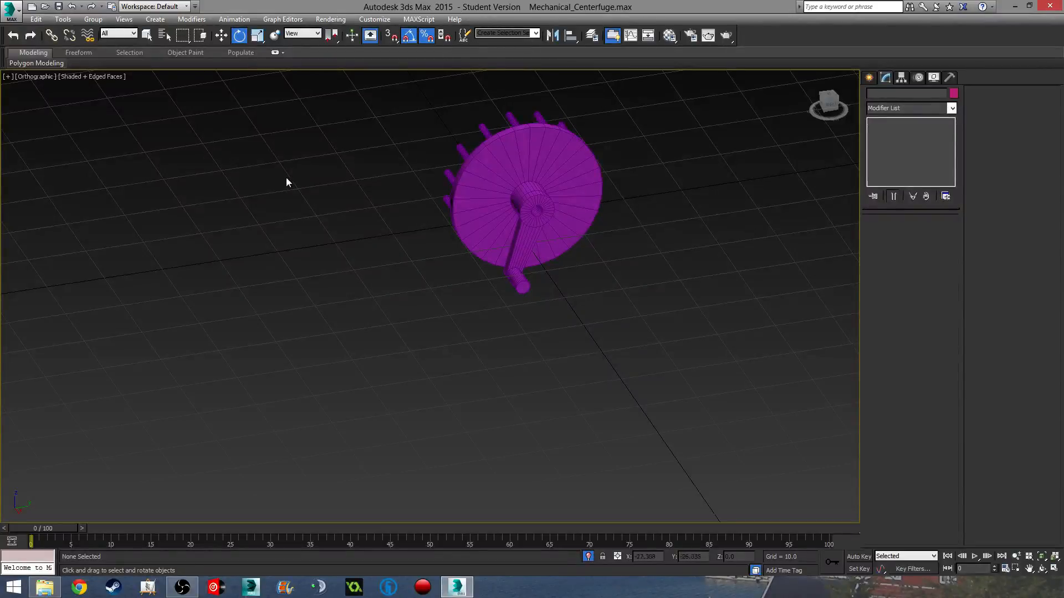
pyautogui.keyDown('alt'); pyautogui.moveTo(501, 287); pyautogui.dragTo(437, 353, button='middle'); pyautogui.keyUp('alt')
pyautogui.scroll(4, 378, 304)
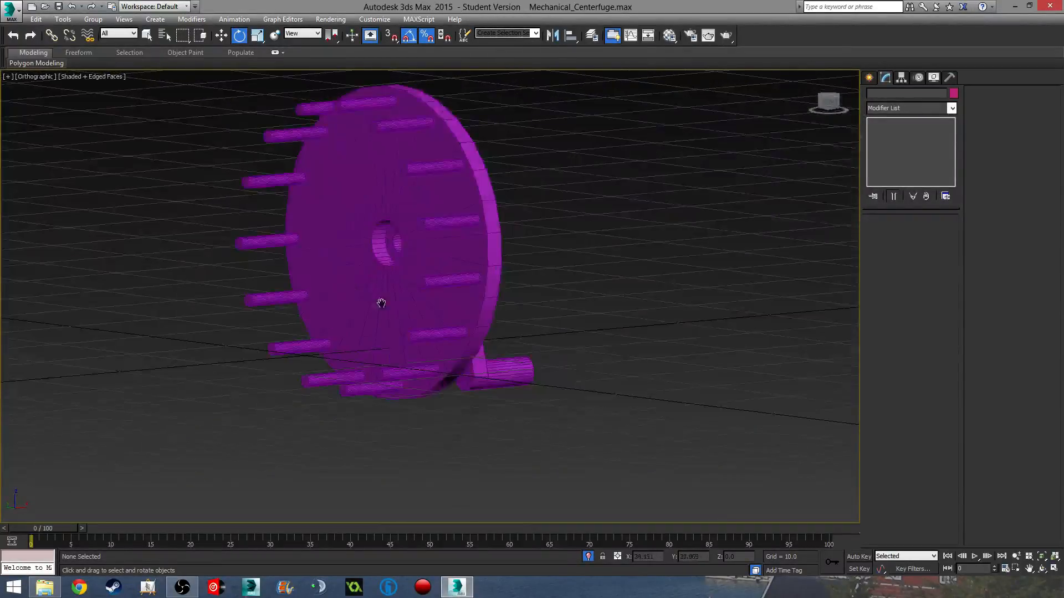
pyautogui.moveTo(379, 304); pyautogui.dragTo(380, 360, button='middle')
pyautogui.press('p')
pyautogui.scroll(1, 409, 334)
pyautogui.scroll(-2, 409, 334)
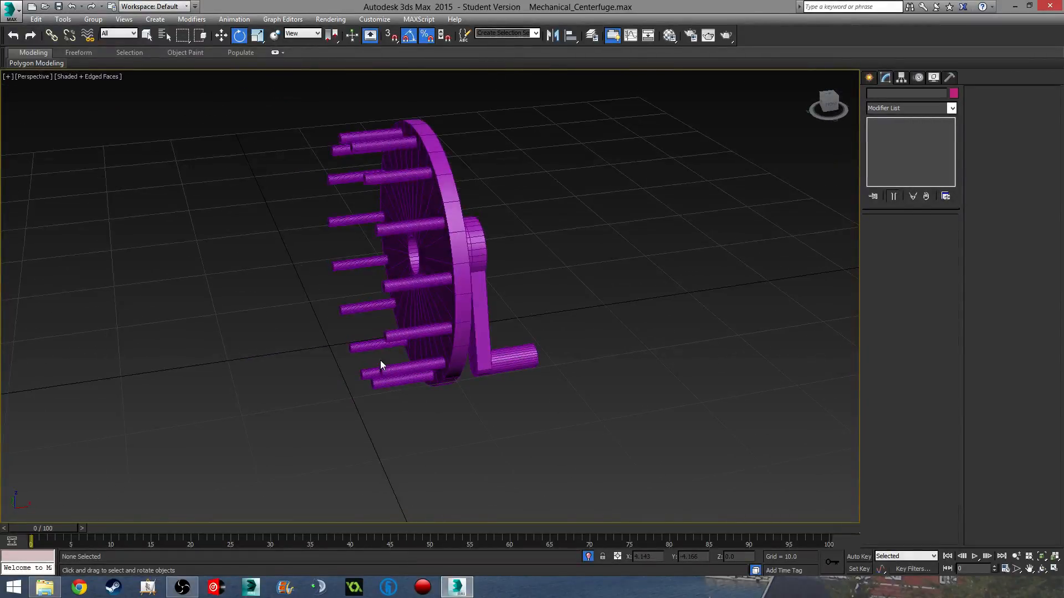